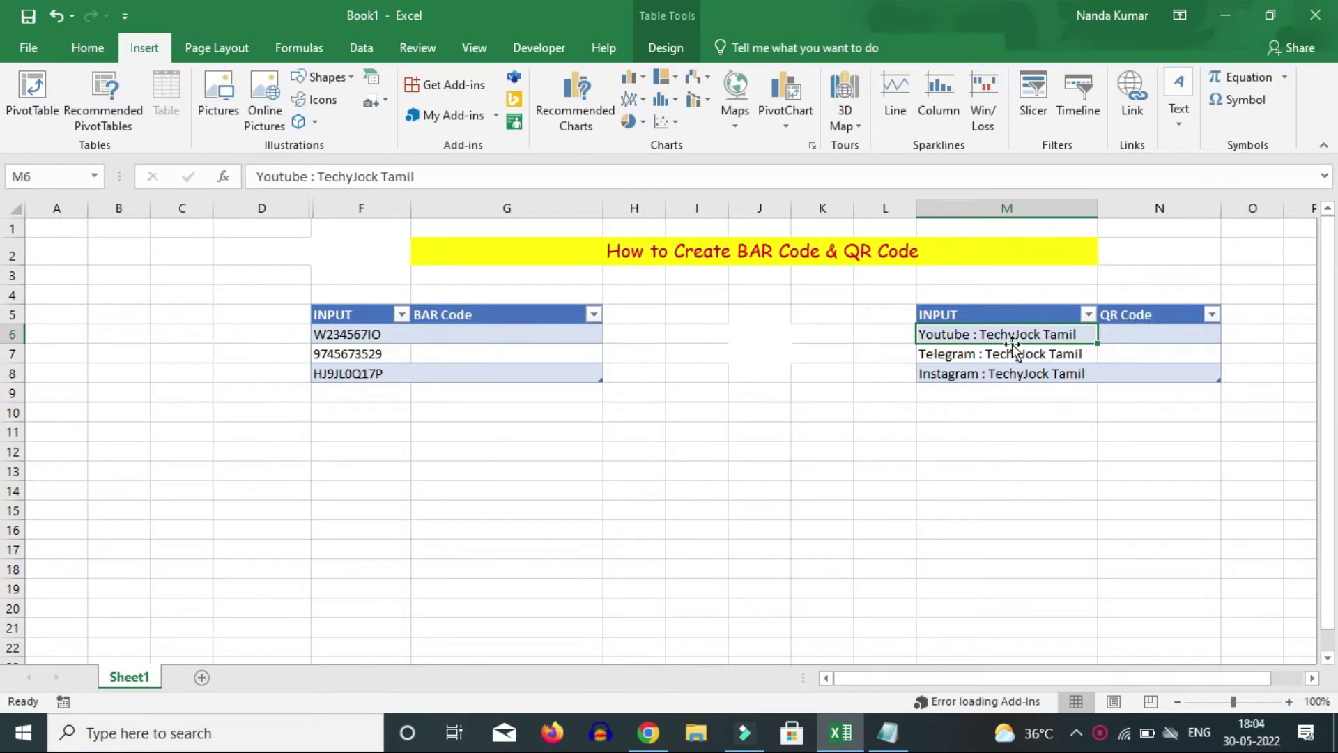
# Review the Telegram, Instagram and Youtube link rows, the empty QR Code cell and the first input
pyautogui.click(990, 352)
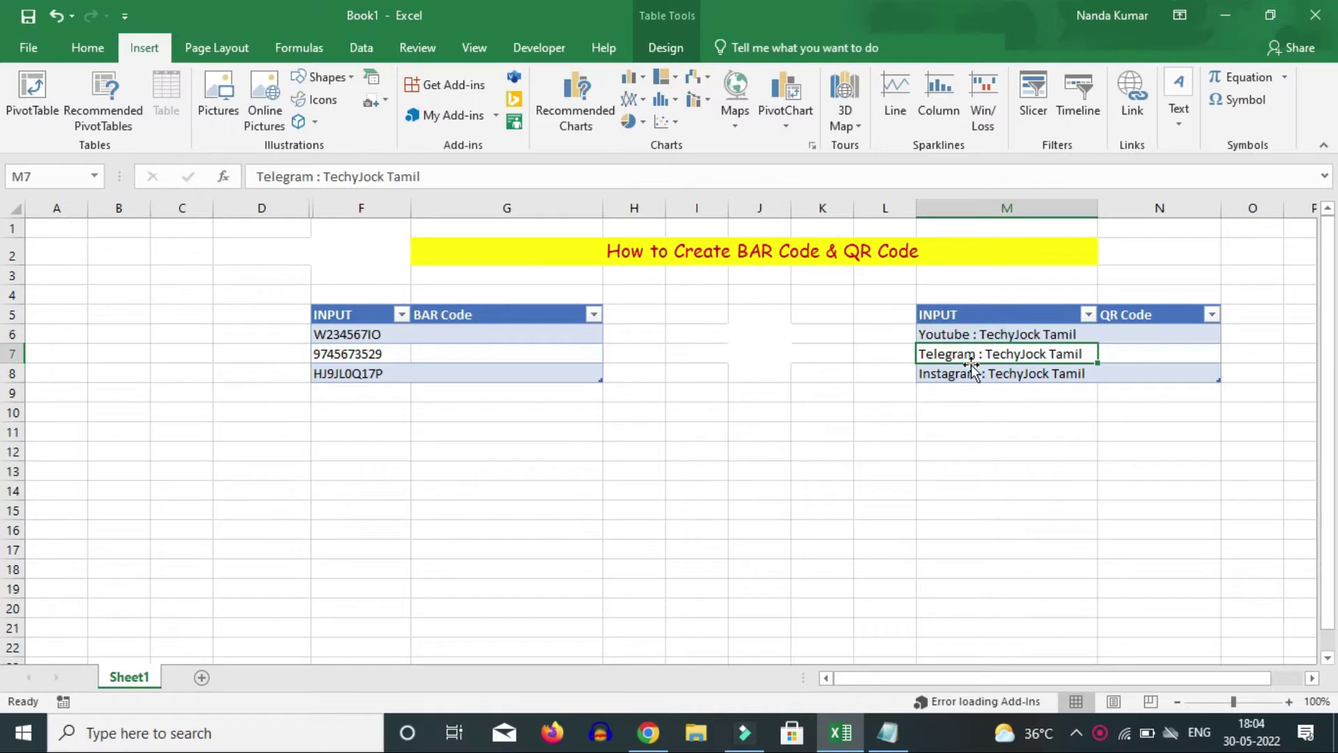
pyautogui.click(966, 373)
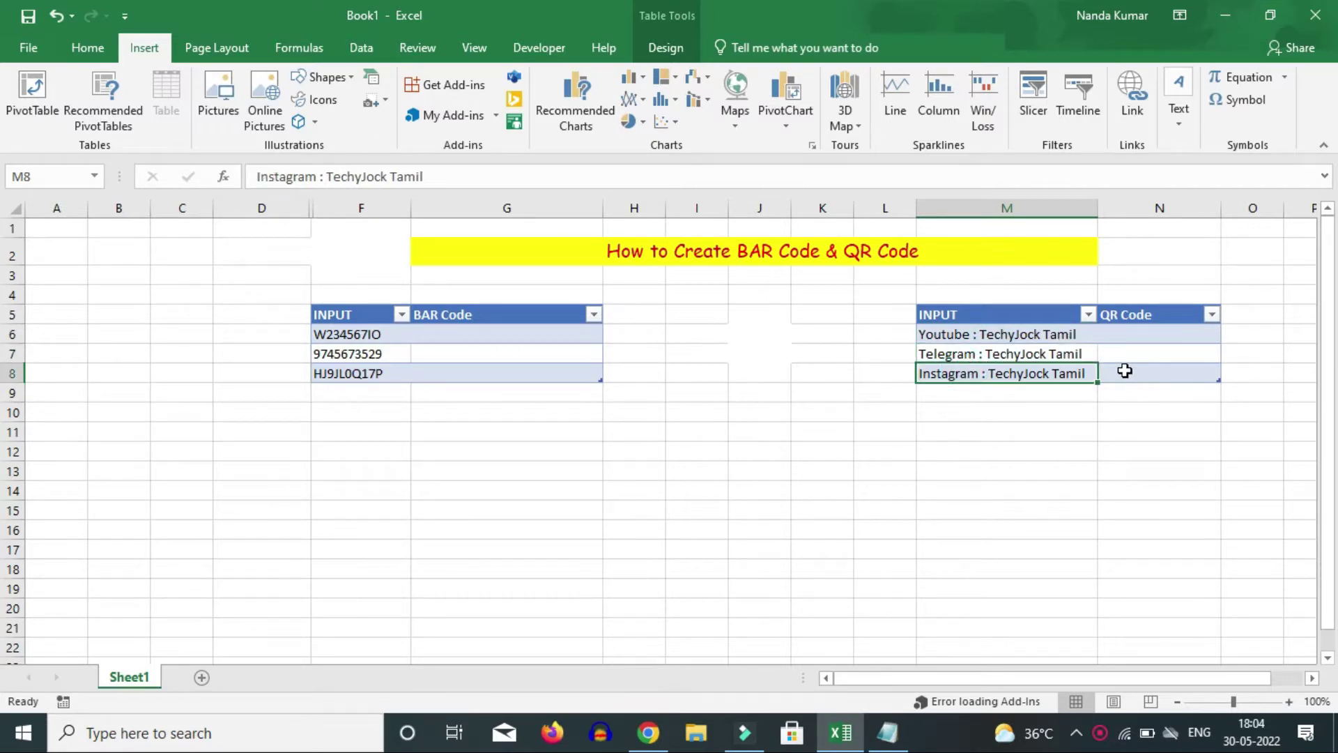
pyautogui.click(1005, 336)
pyautogui.click(1121, 330)
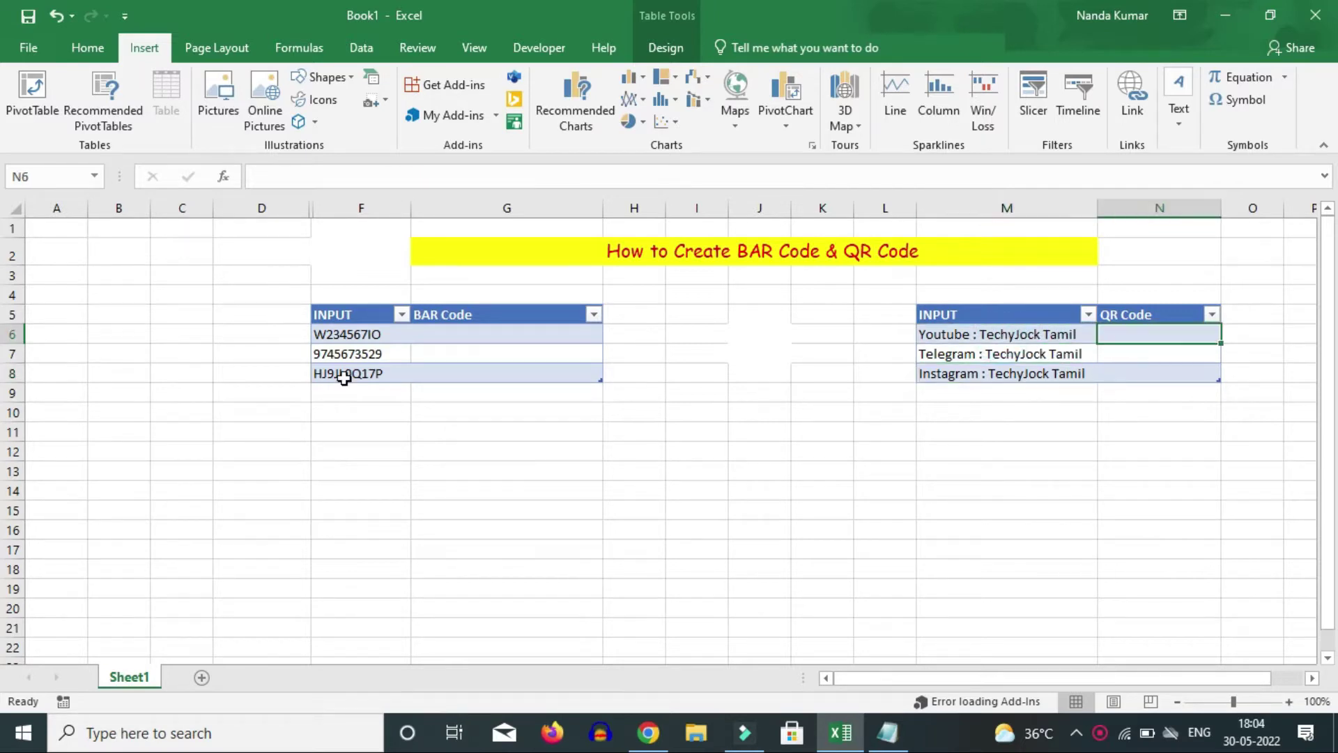
pyautogui.click(365, 334)
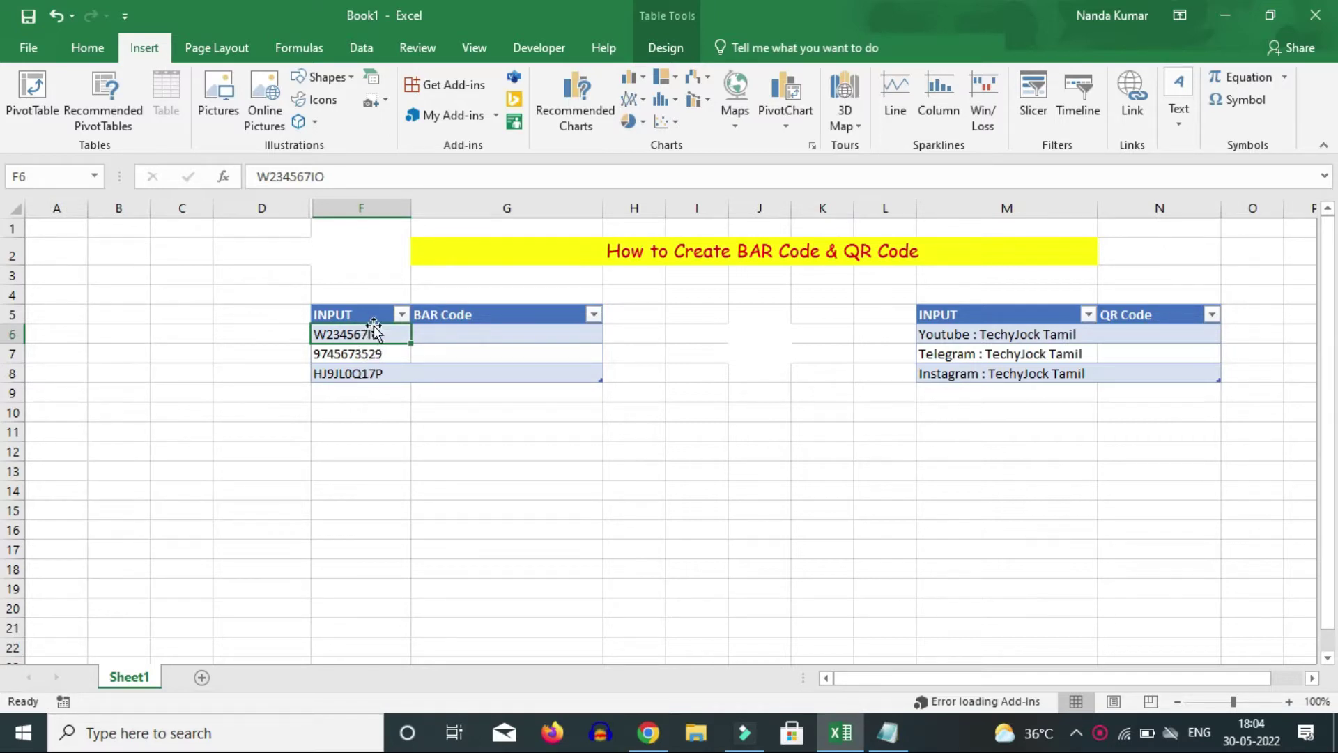
pyautogui.click(463, 333)
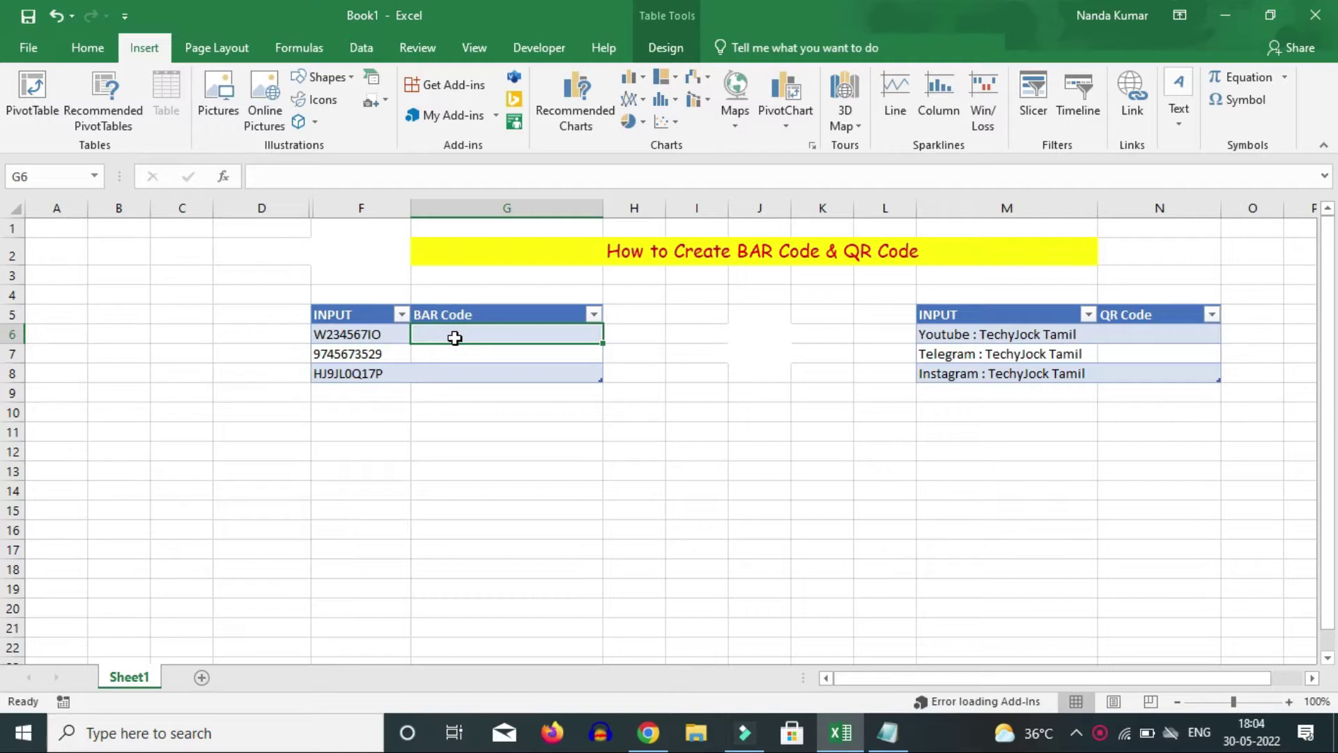
pyautogui.write('="')
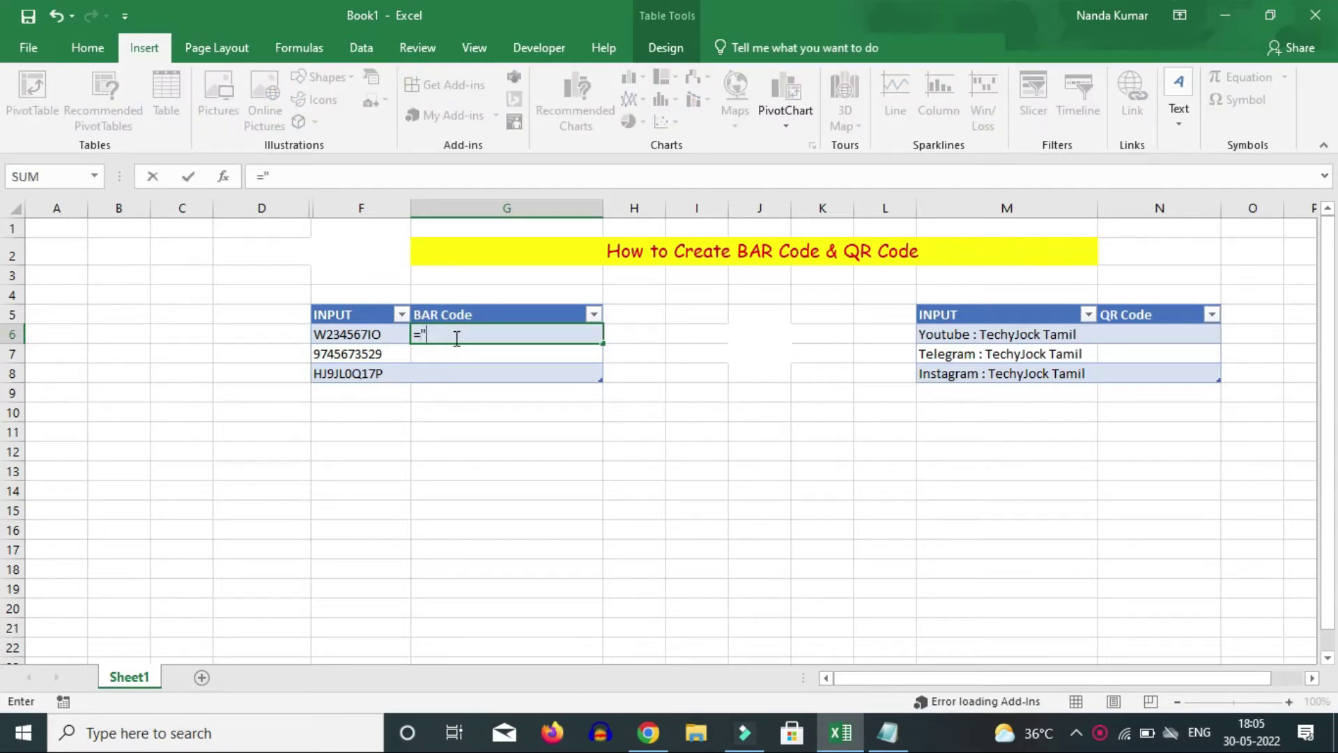
pyautogui.write('9')
pyautogui.press('BackSpace')
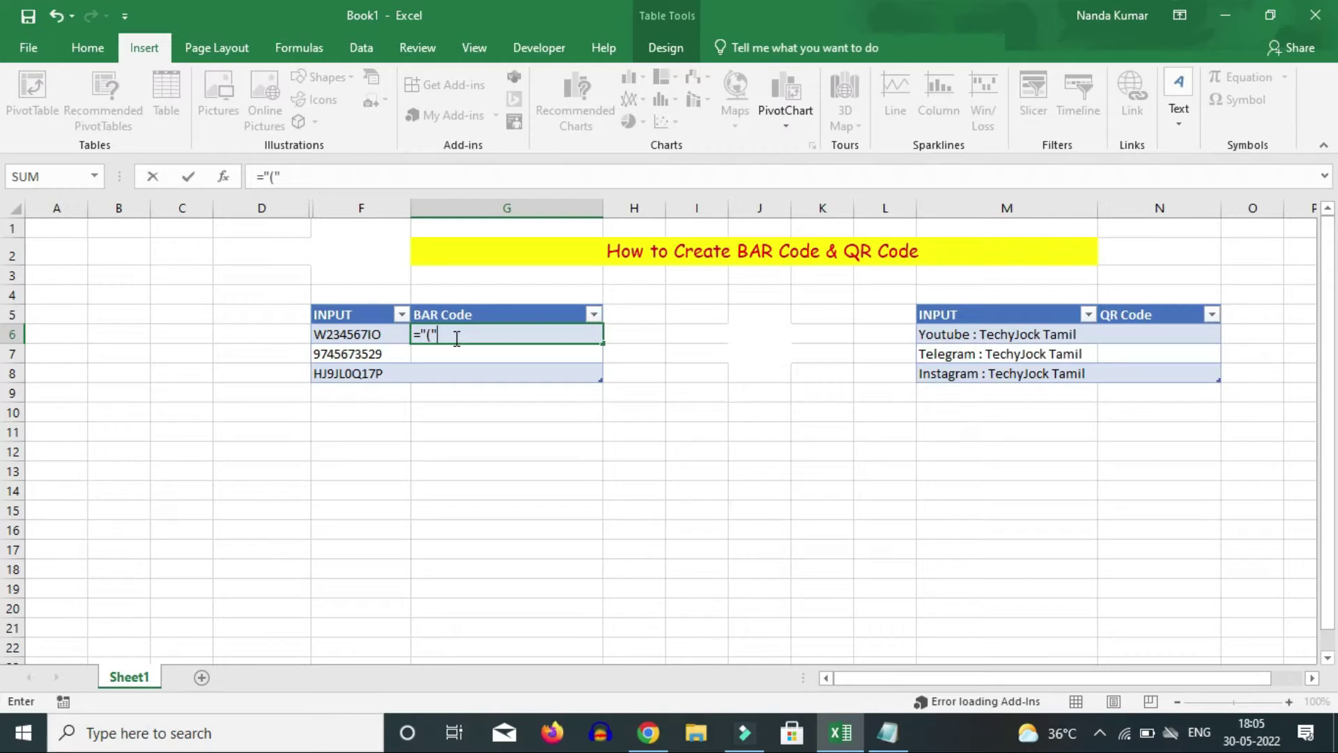
pyautogui.write('&')
pyautogui.click(359, 337)
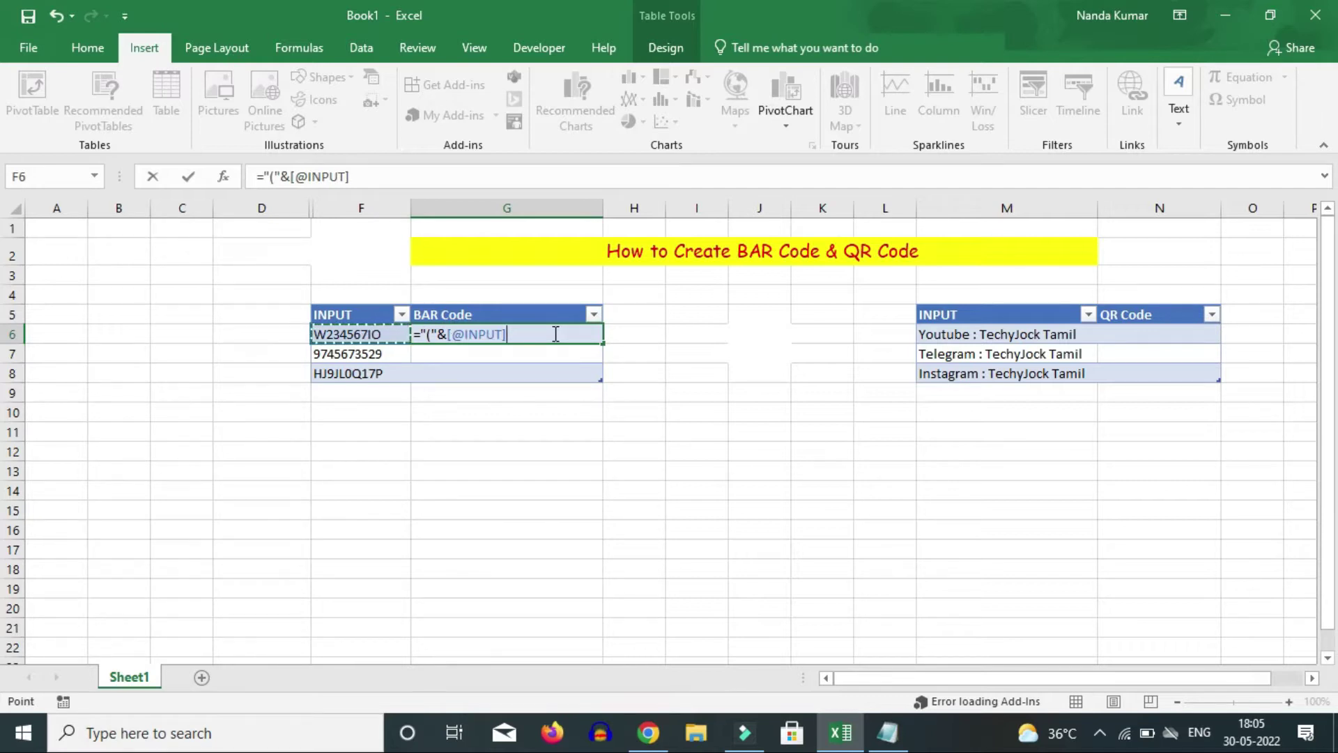
pyautogui.write('&"')
pyautogui.write(')')
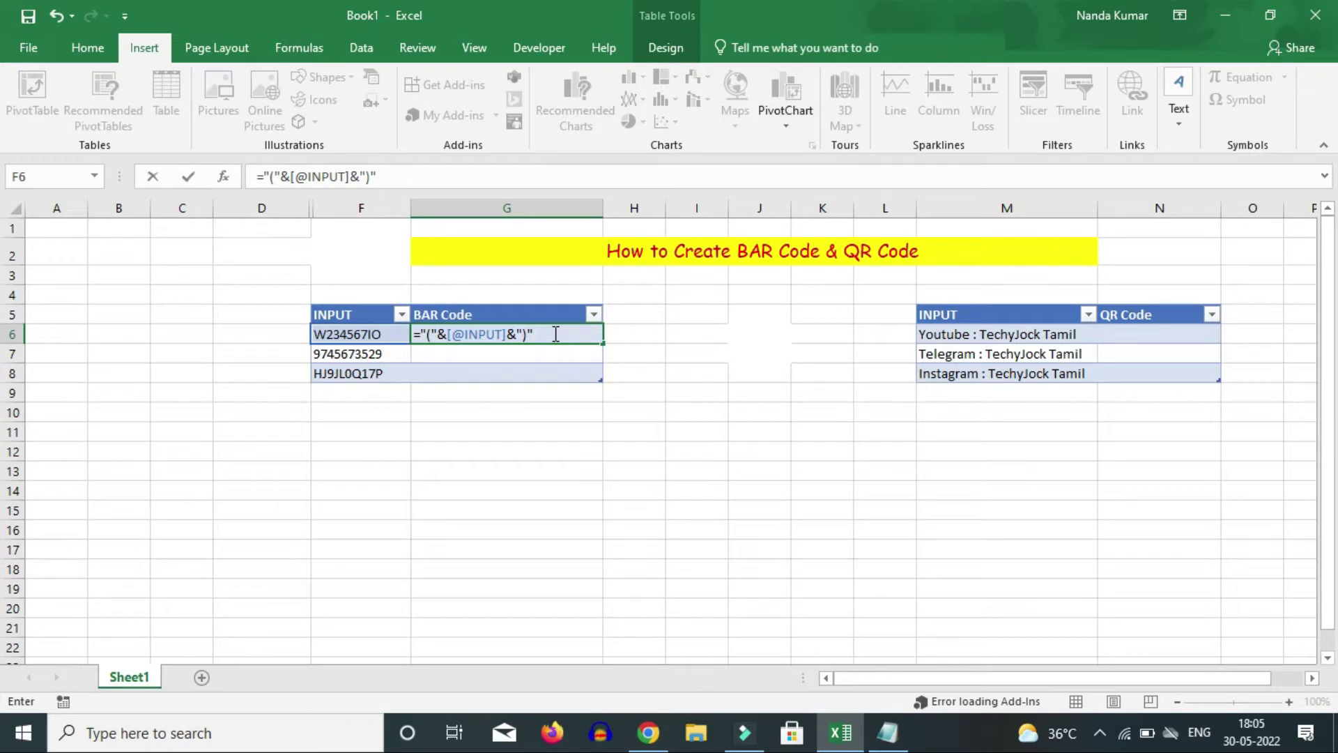
pyautogui.press('Return')
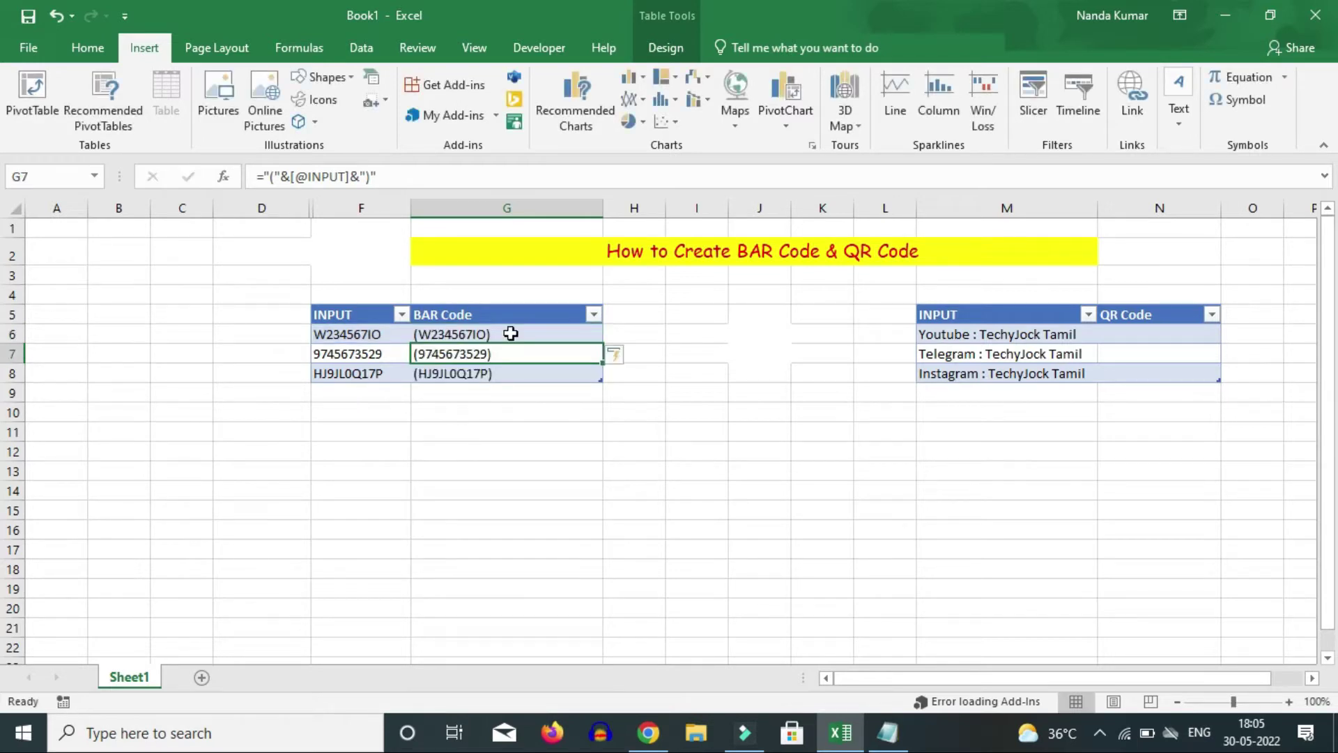
# Clear the G6 formula and copy the input W234567IO from F6
pyautogui.click(508, 334)
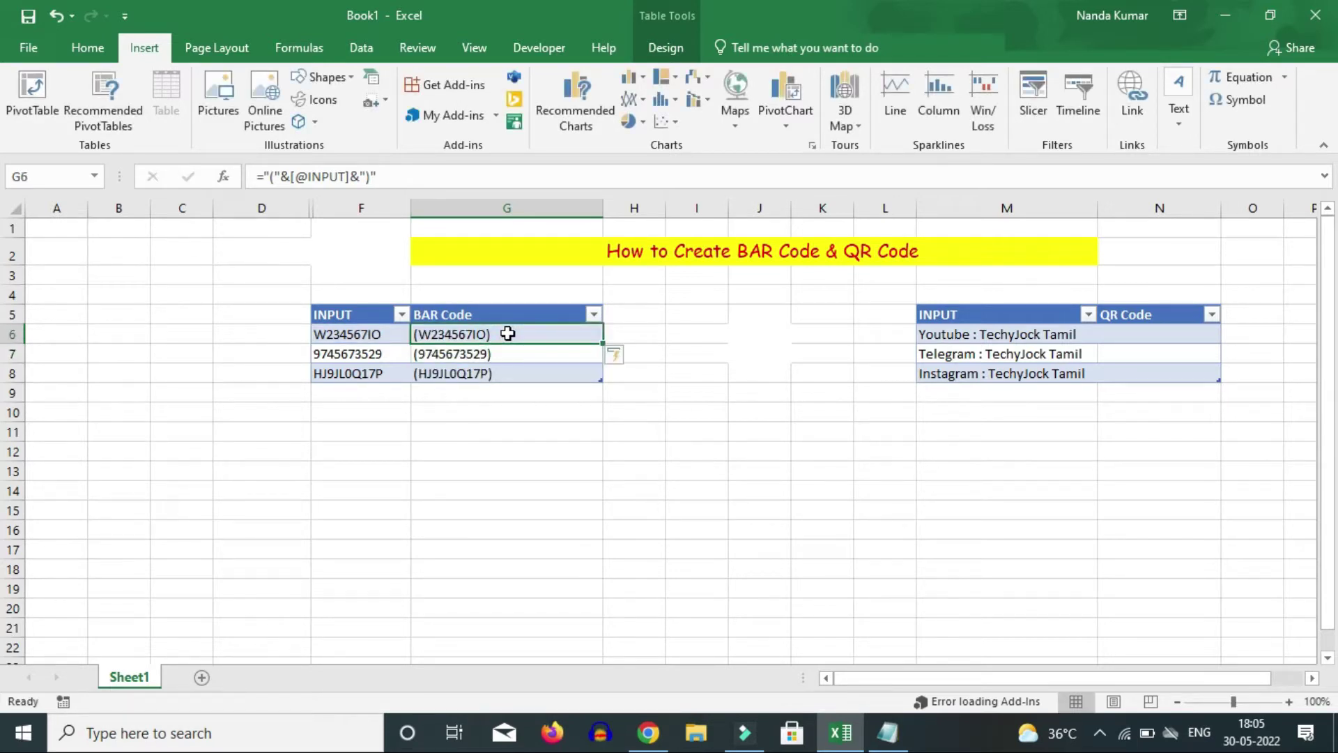
pyautogui.press('Delete')
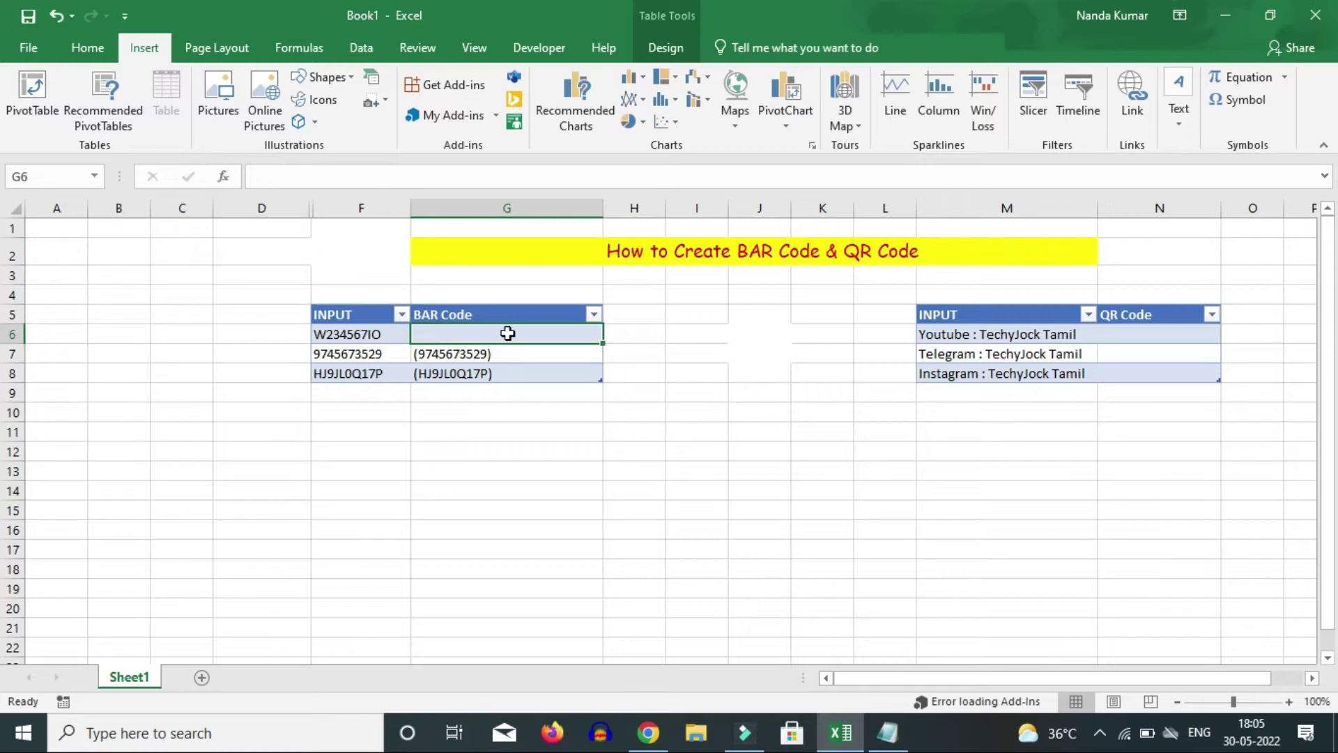
pyautogui.write('=')
pyautogui.press('BackSpace')
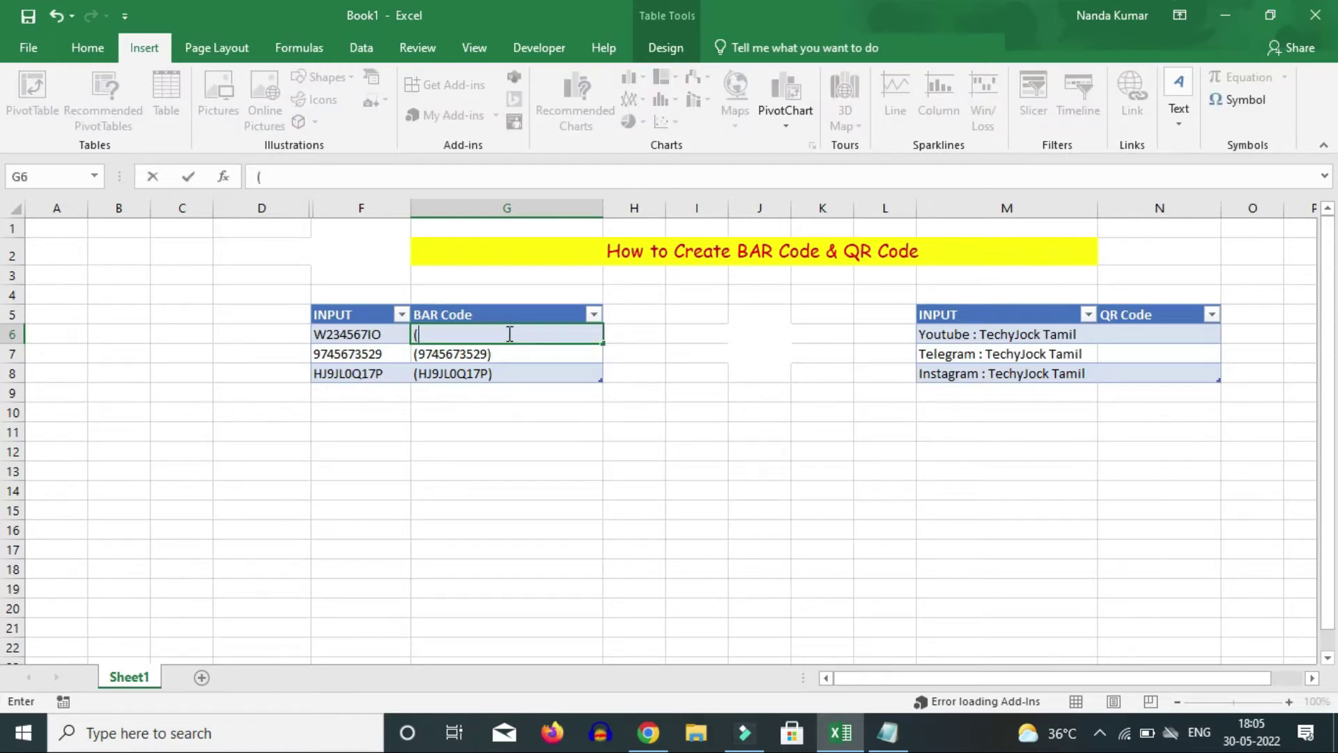
pyautogui.click(362, 335)
pyautogui.doubleClick(362, 335)
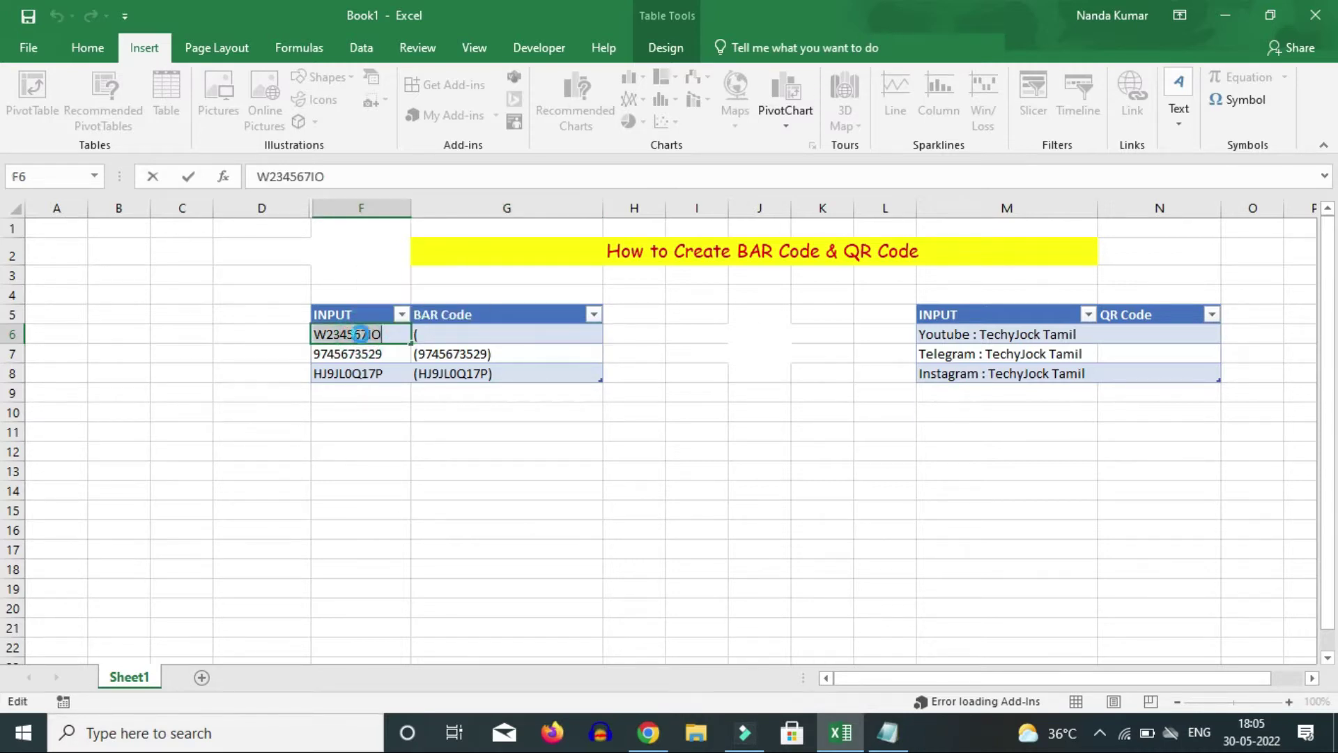
# Paste W234567IO into G6 between brackets so it reads (W234567IO)
pyautogui.click(425, 335)
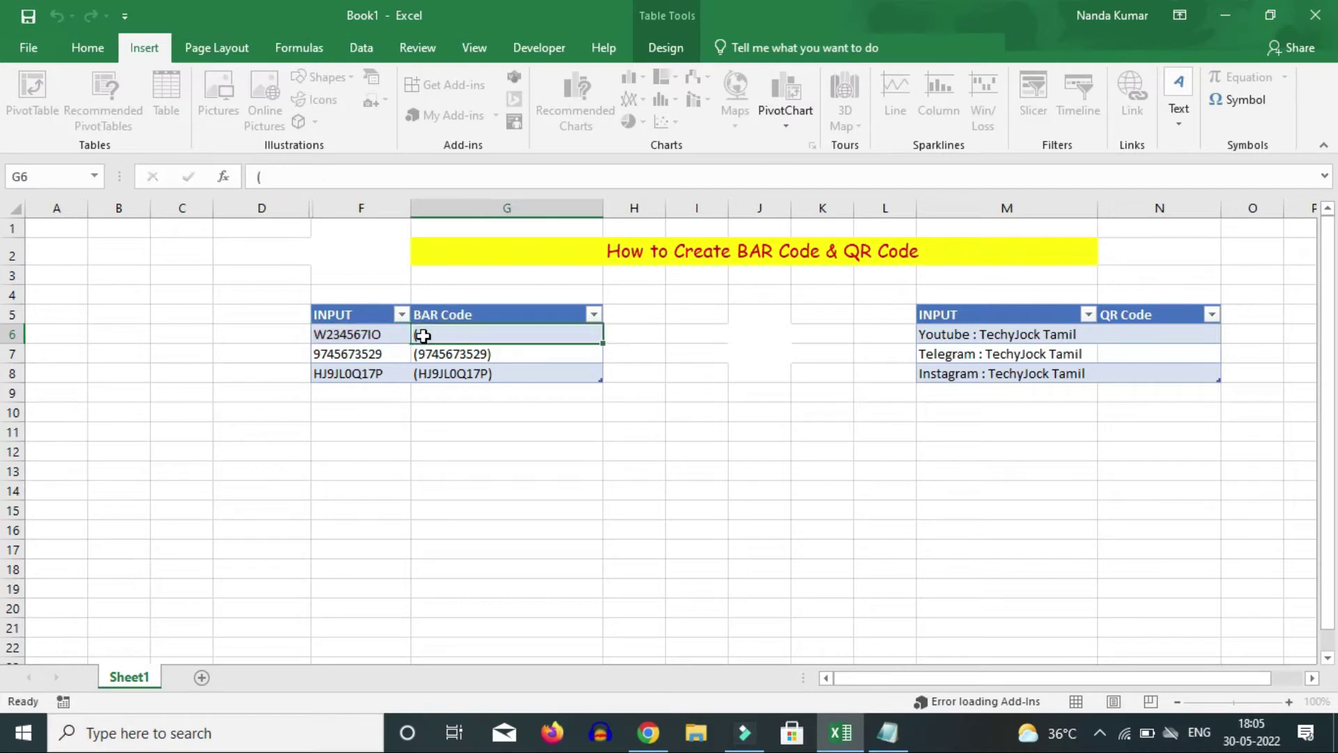
pyautogui.doubleClick(424, 335)
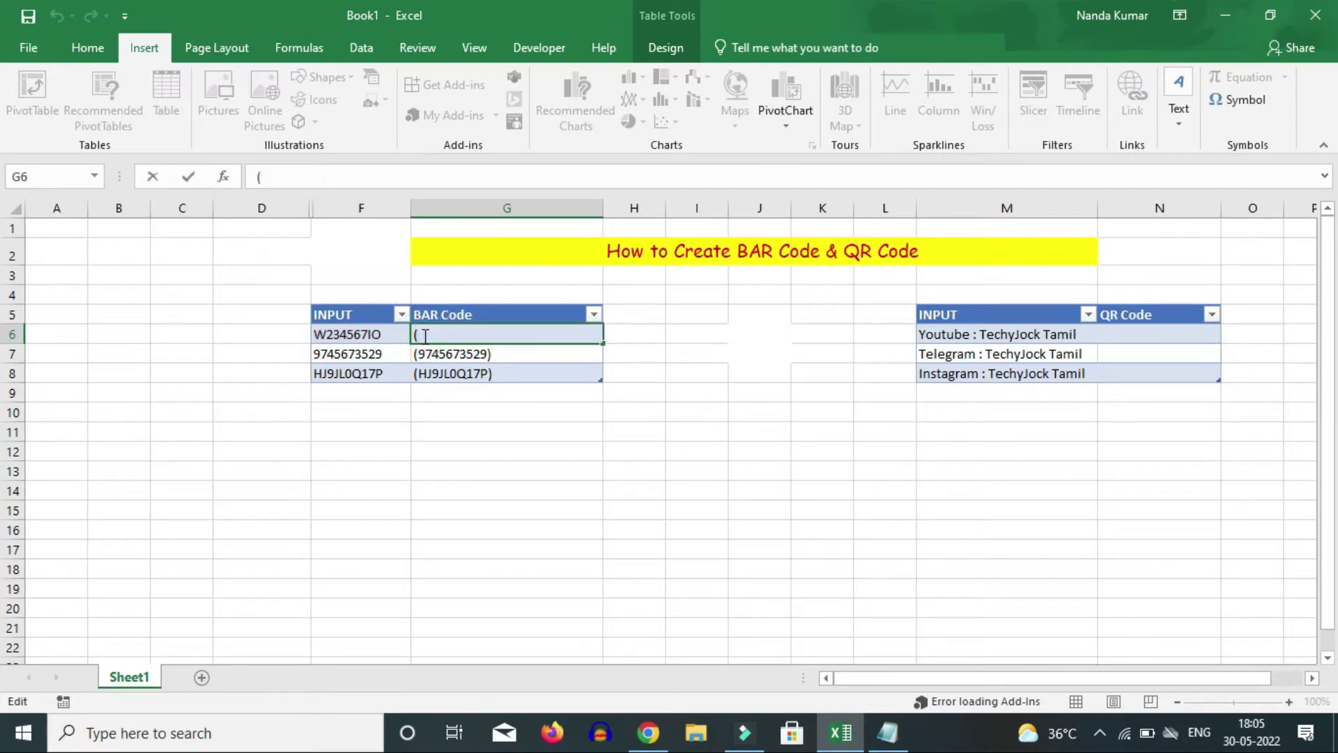
pyautogui.rightClick(424, 335)
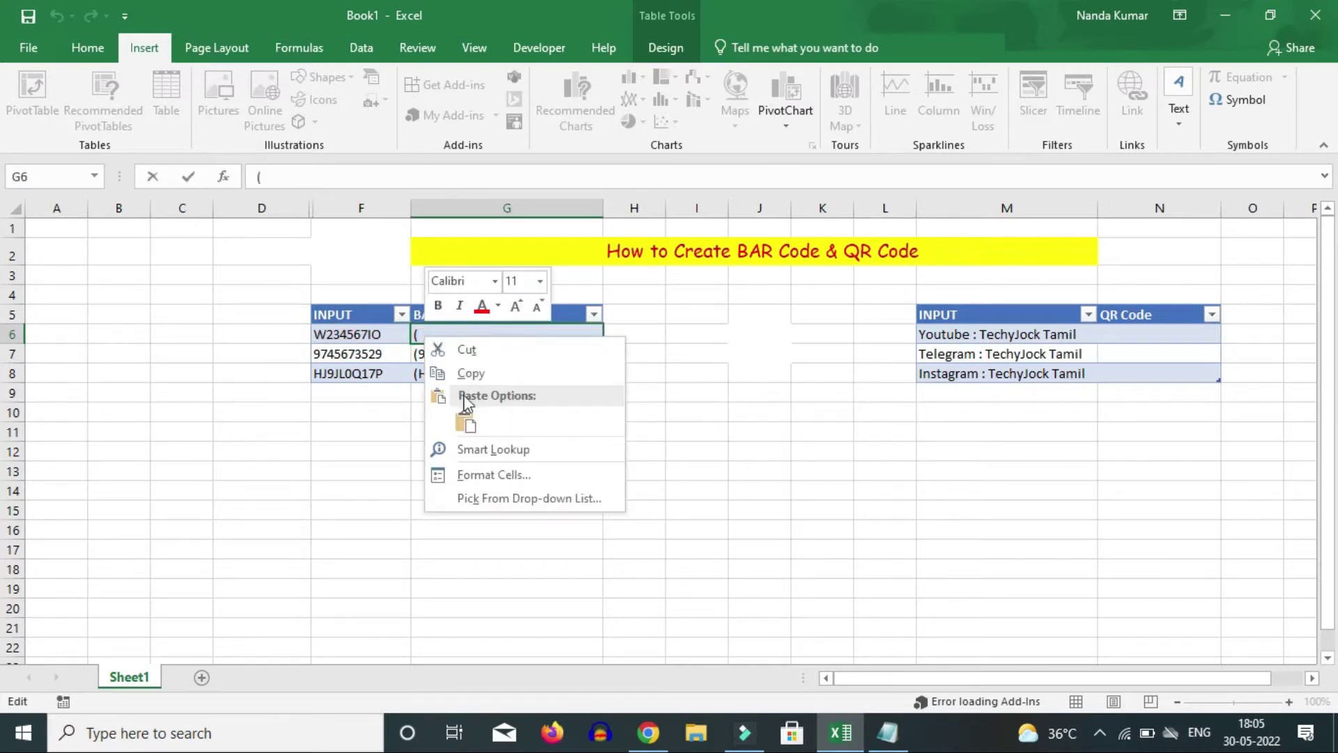
pyautogui.click(468, 419)
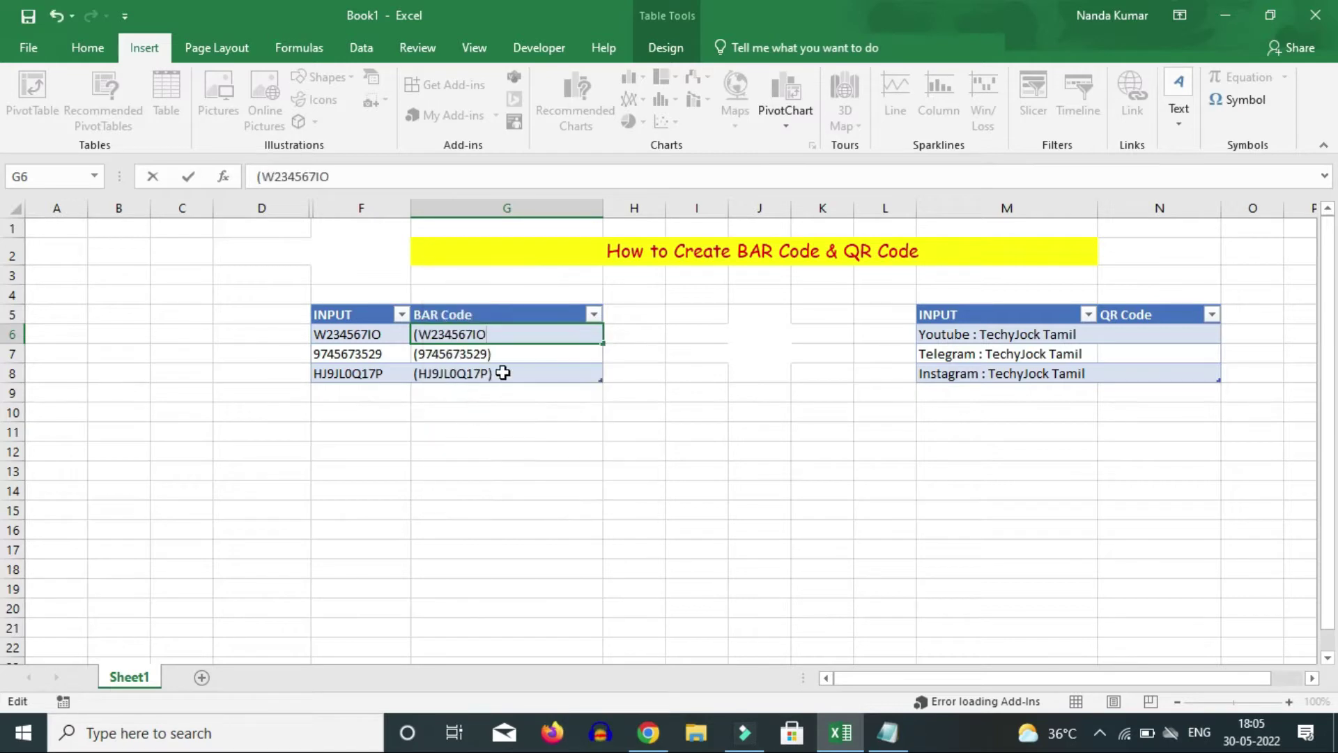
pyautogui.write(')')
pyautogui.click(452, 357)
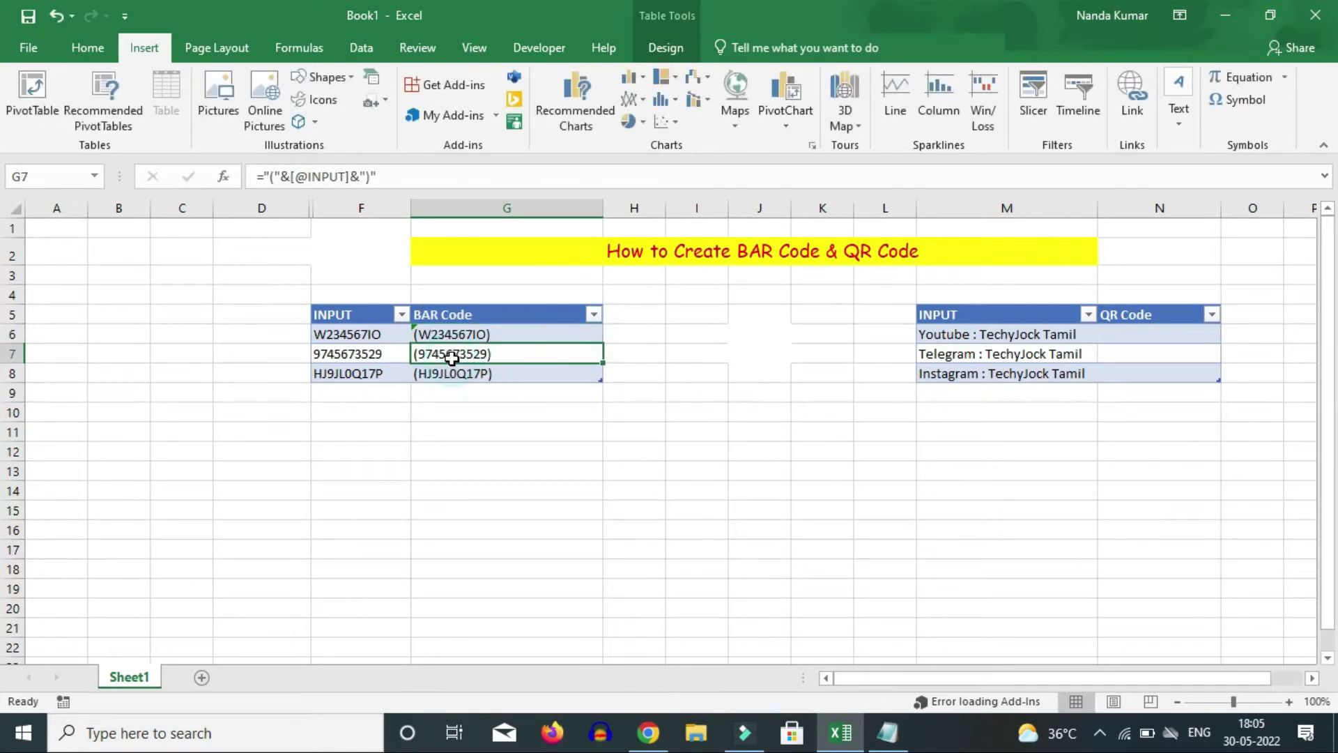
pyautogui.click(501, 334)
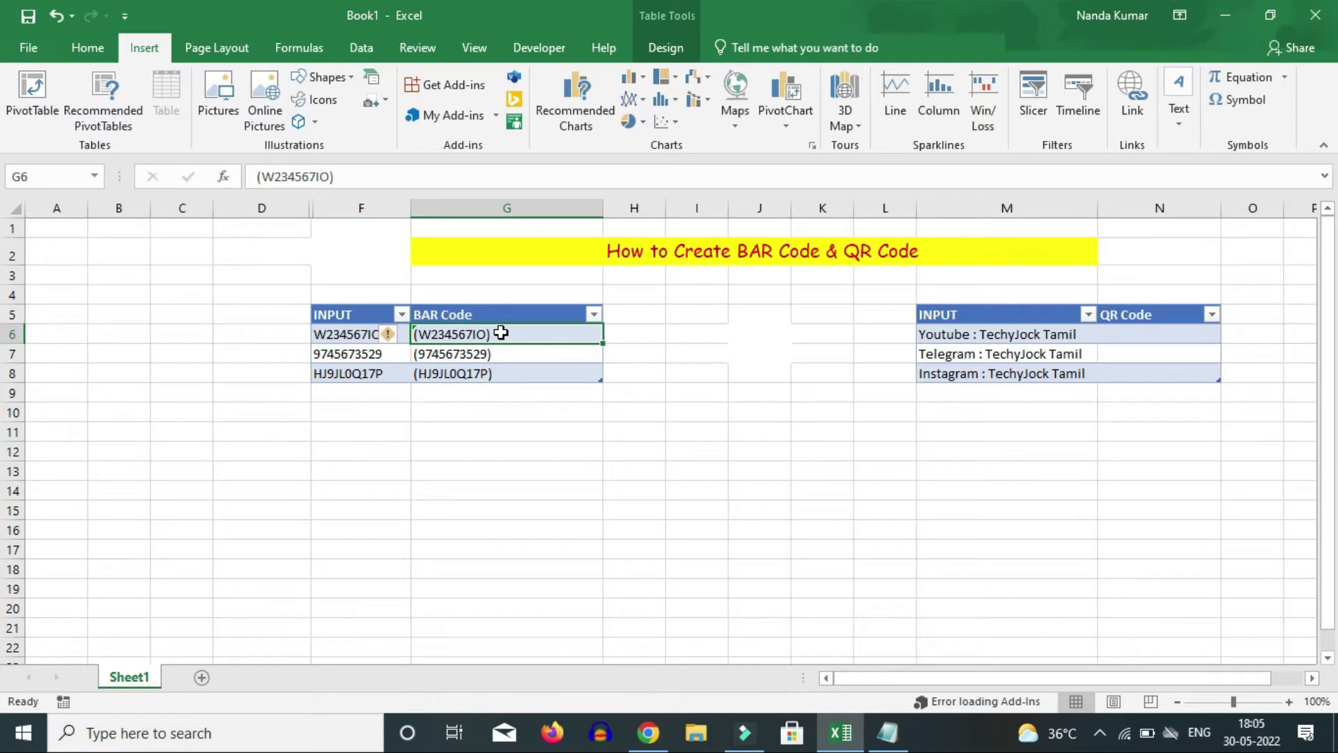
# Open the Home tab's Font name list and scroll through the available fonts
pyautogui.click(88, 48)
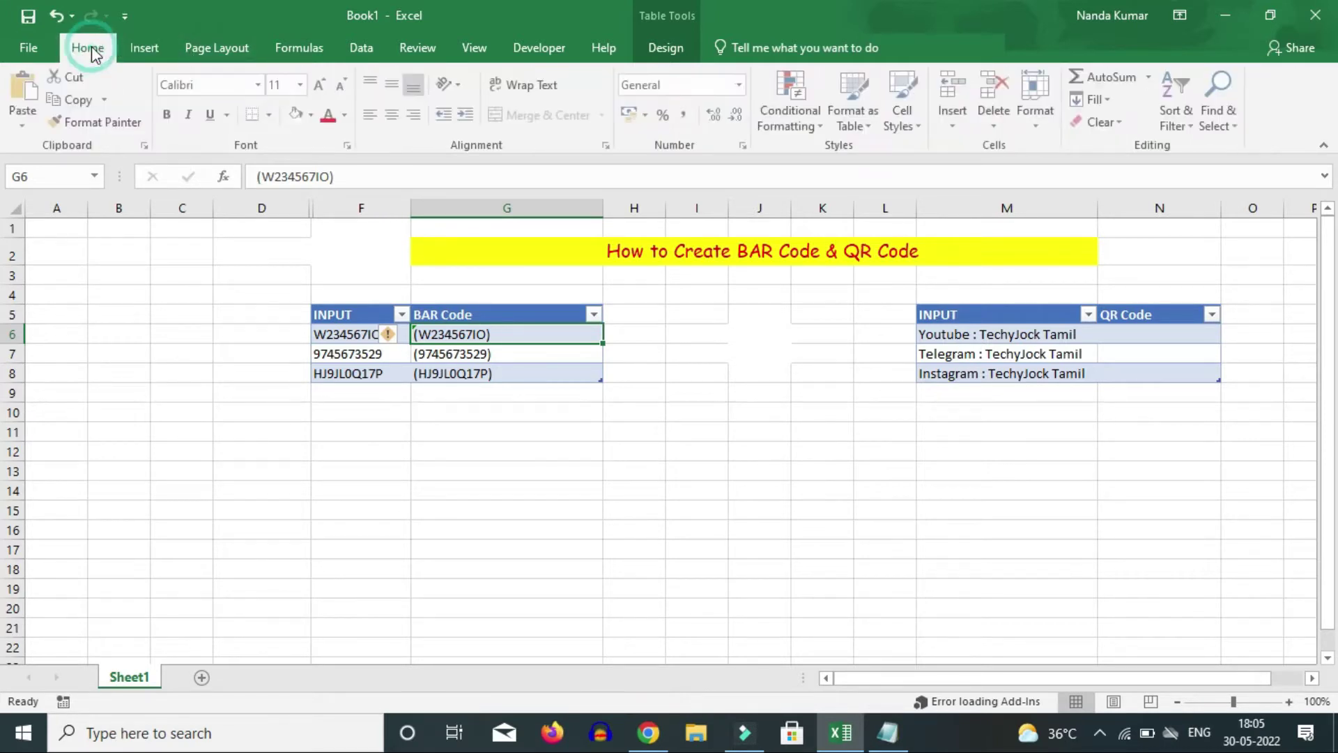
pyautogui.click(259, 85)
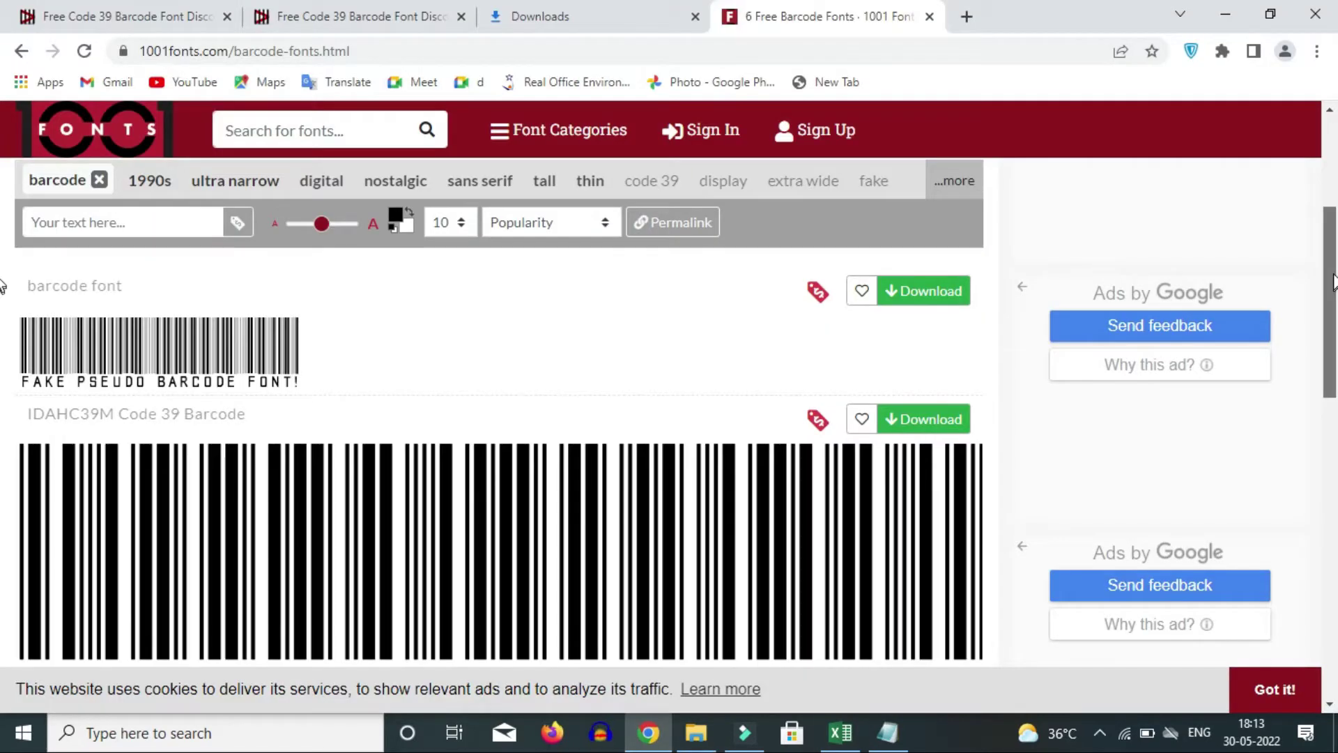
pyautogui.scroll(2, 1333, 282)
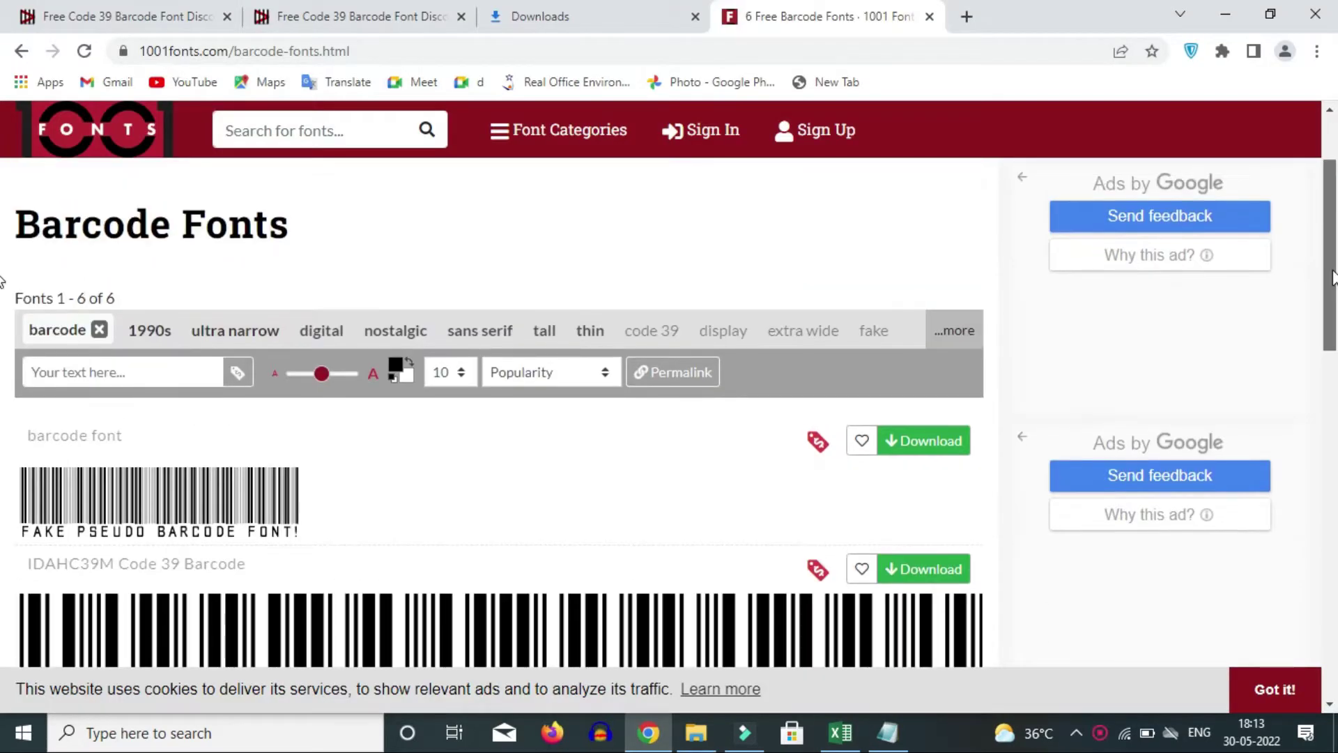
# Download idahc39m-code-39-barcode.zip from 1001 Fonts and reveal it in File Explorer
pyautogui.scroll(-1, 1332, 293)
pyautogui.scroll(-1, 1328, 328)
pyautogui.scroll(-2, 1324, 361)
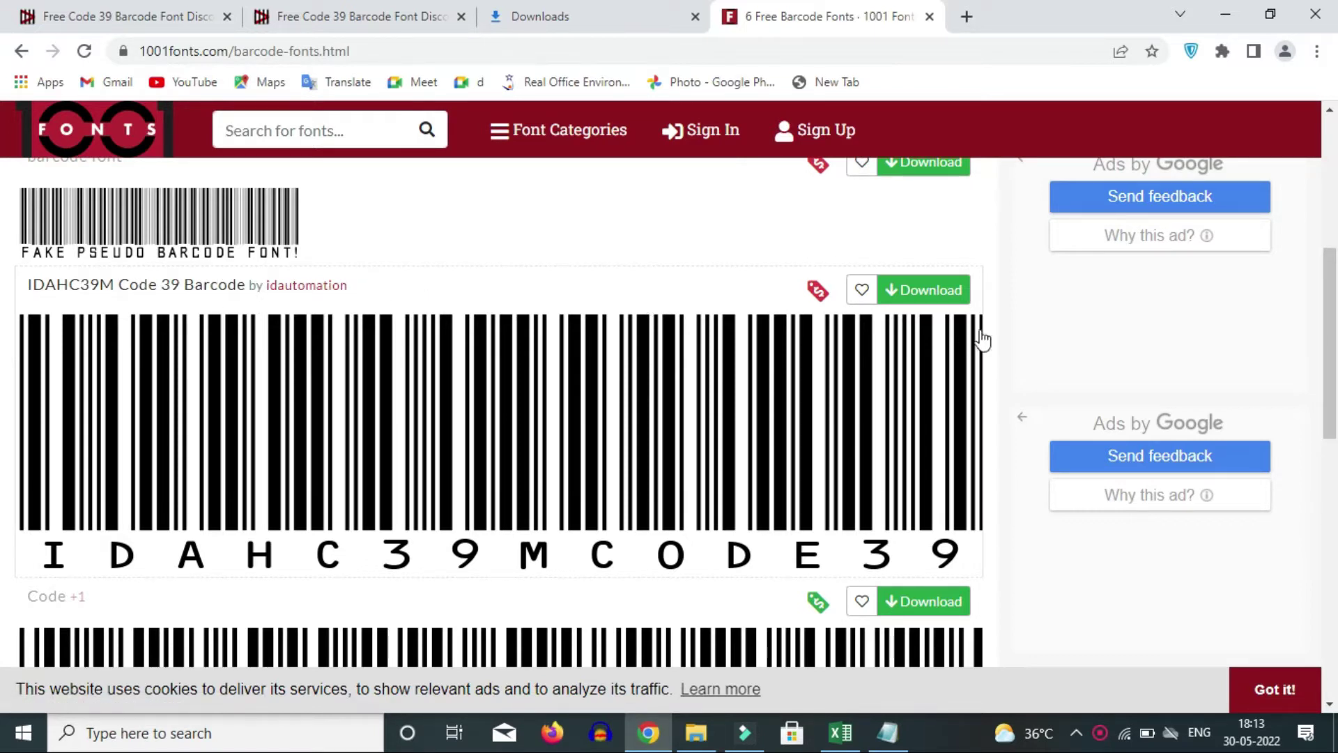
pyautogui.click(919, 292)
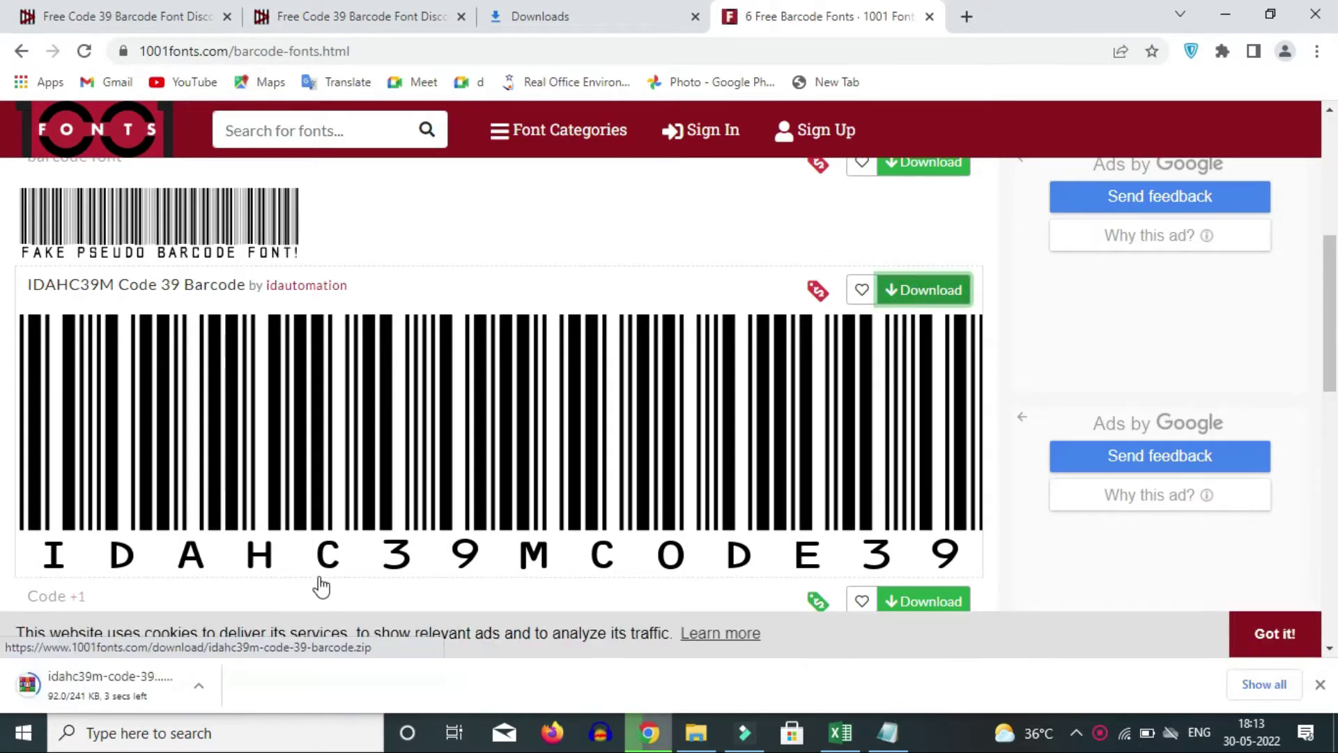
pyautogui.rightClick(96, 690)
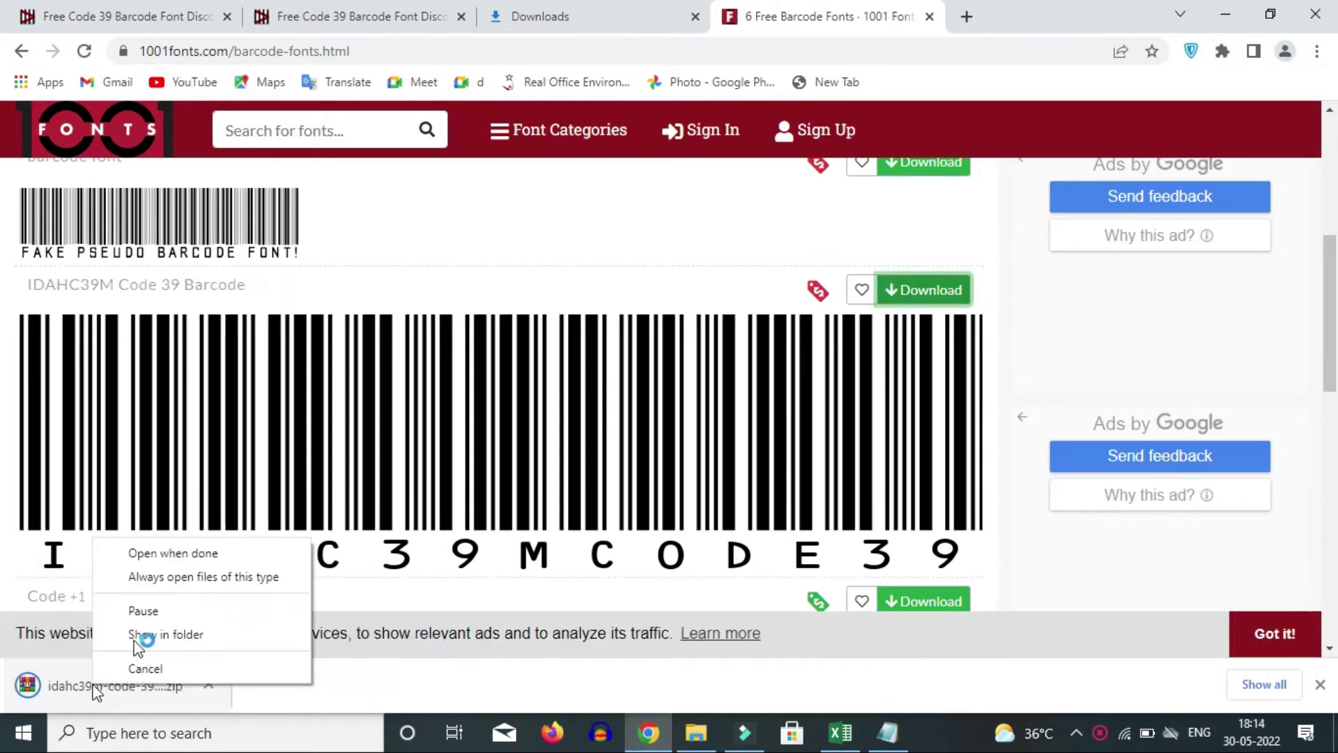
pyautogui.click(142, 635)
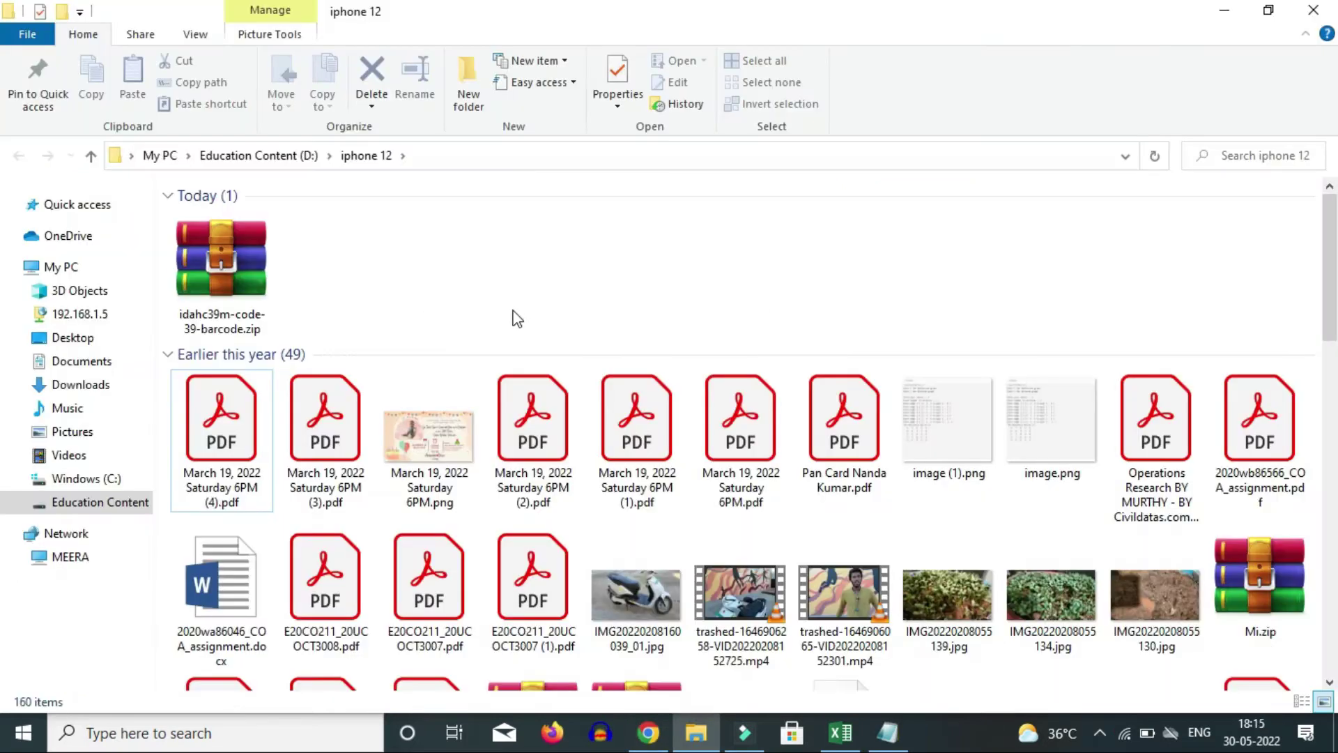
# Extract the barcode font zip here and open the IDAutomation.com HC39M Code 39 Barcode folder
pyautogui.doubleClick(248, 256)
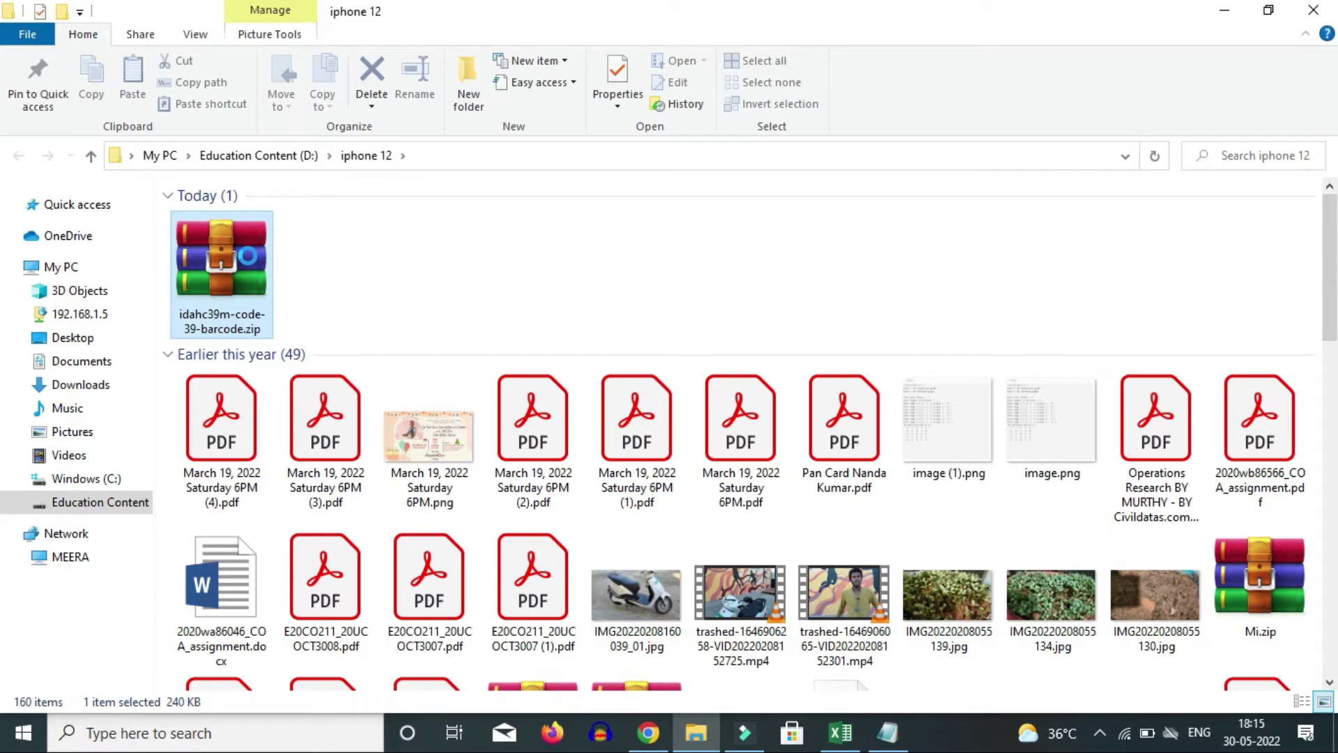
pyautogui.rightClick(250, 258)
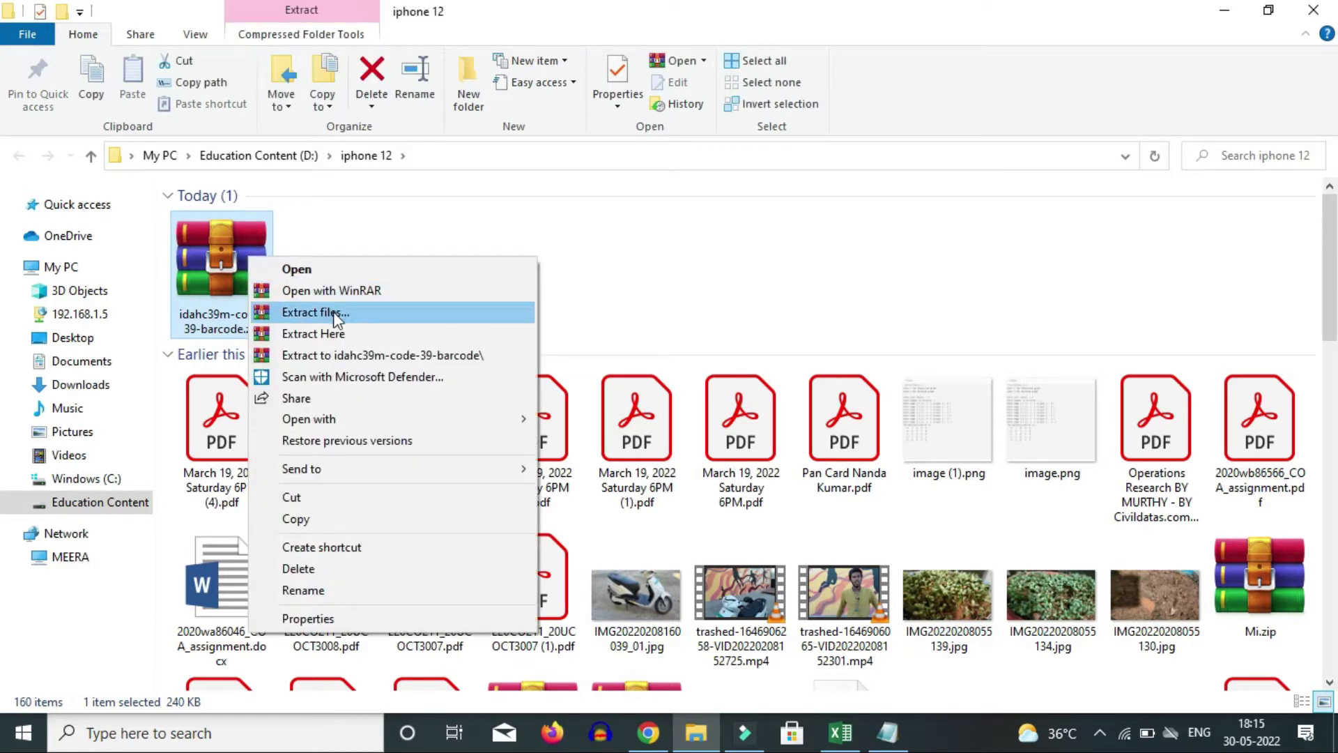
pyautogui.click(333, 335)
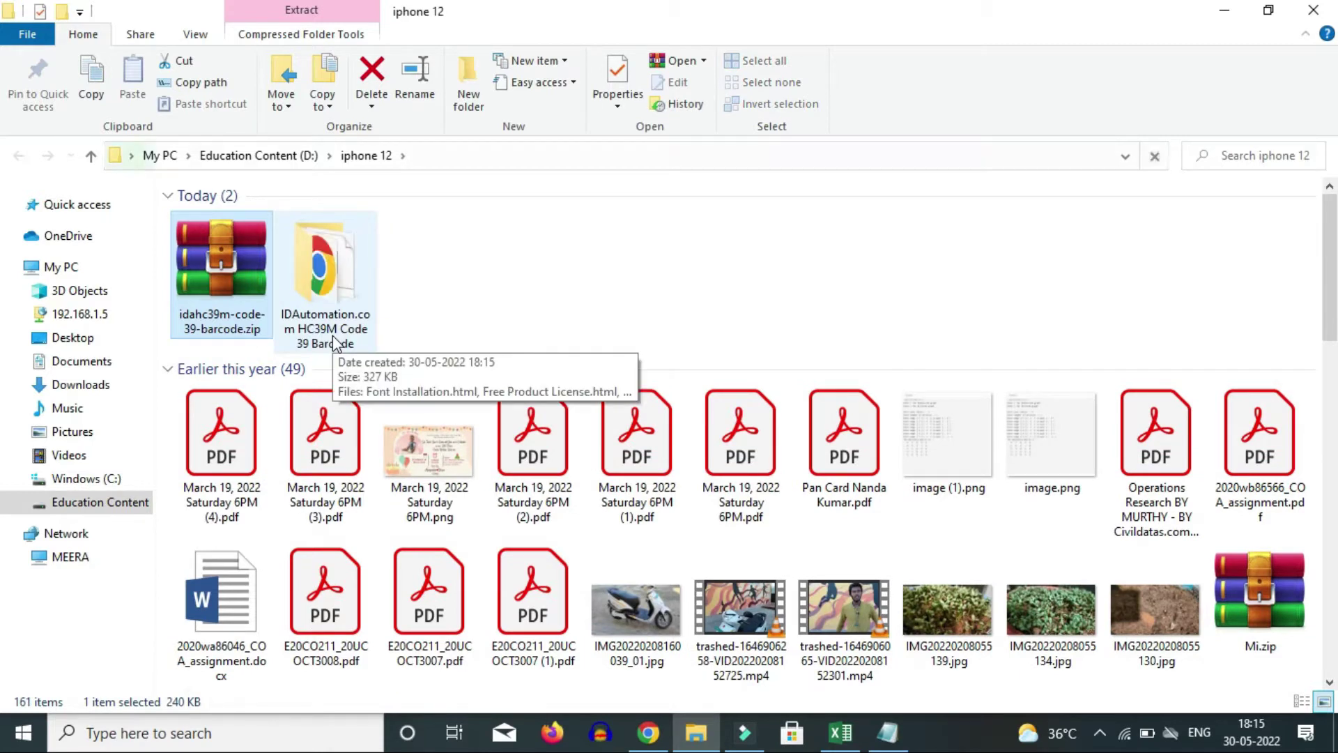
pyautogui.click(240, 279)
pyautogui.doubleClick(240, 279)
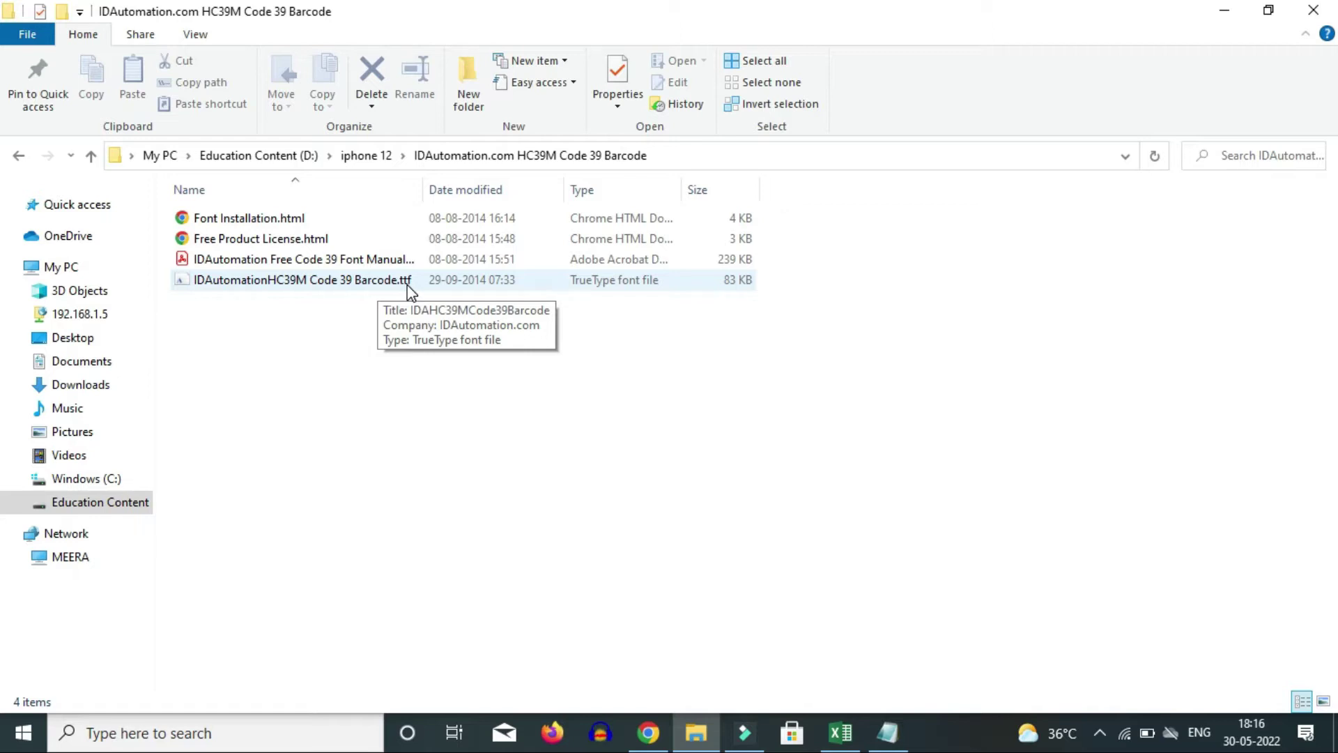
# Search 'font' from the Start menu and open the Font settings result
pyautogui.click(25, 741)
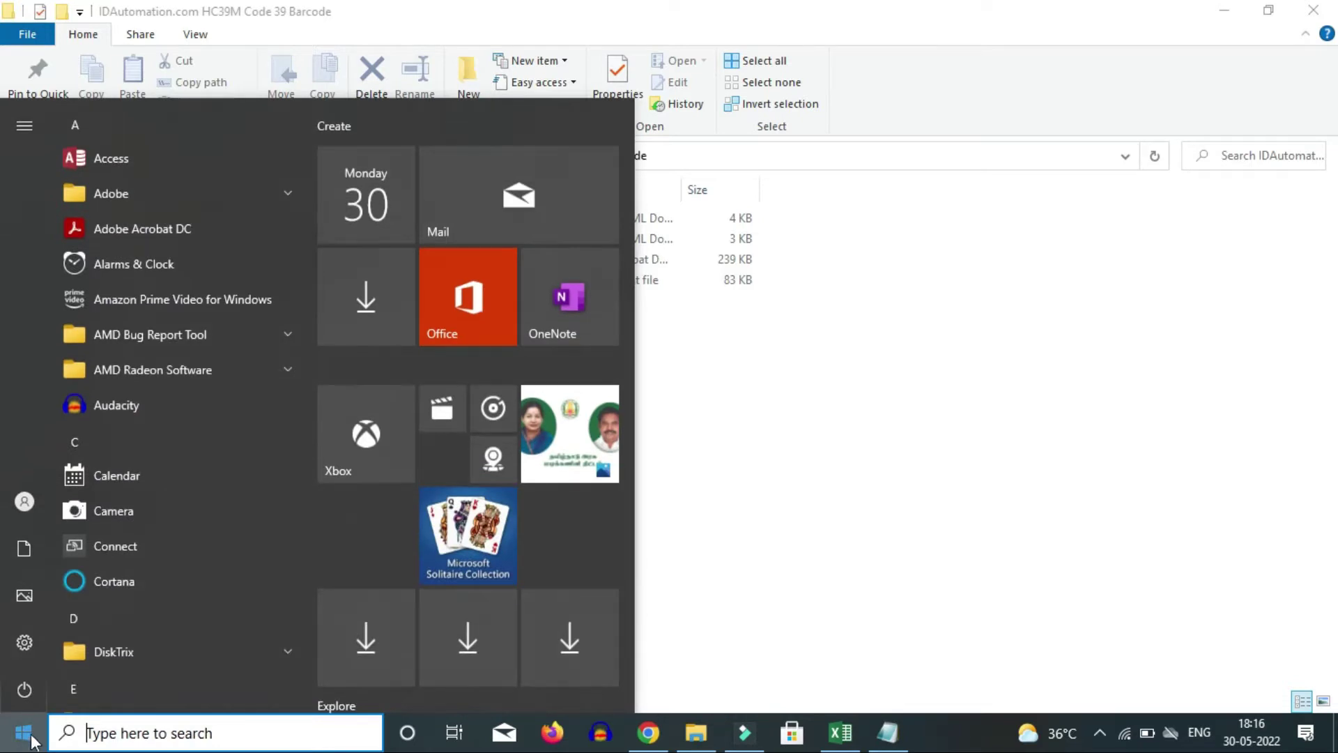
pyautogui.write('fo')
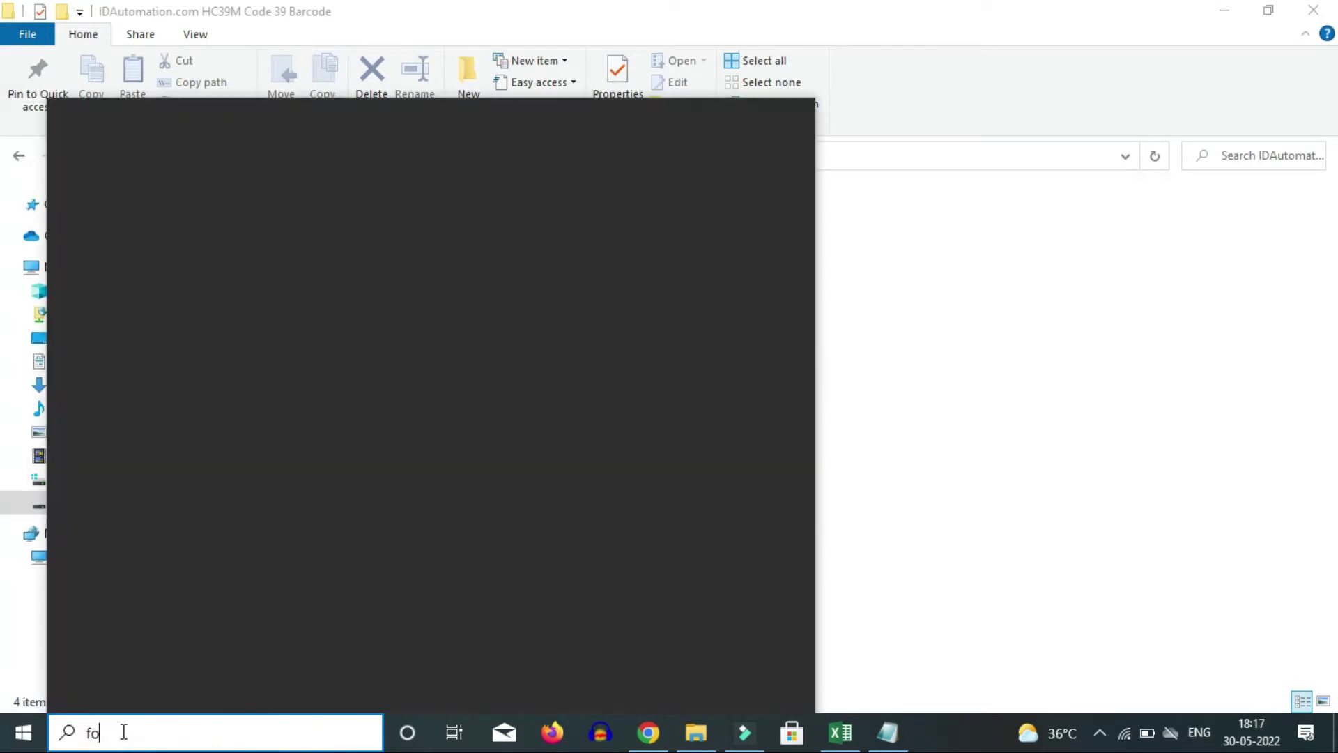
pyautogui.write('nt')
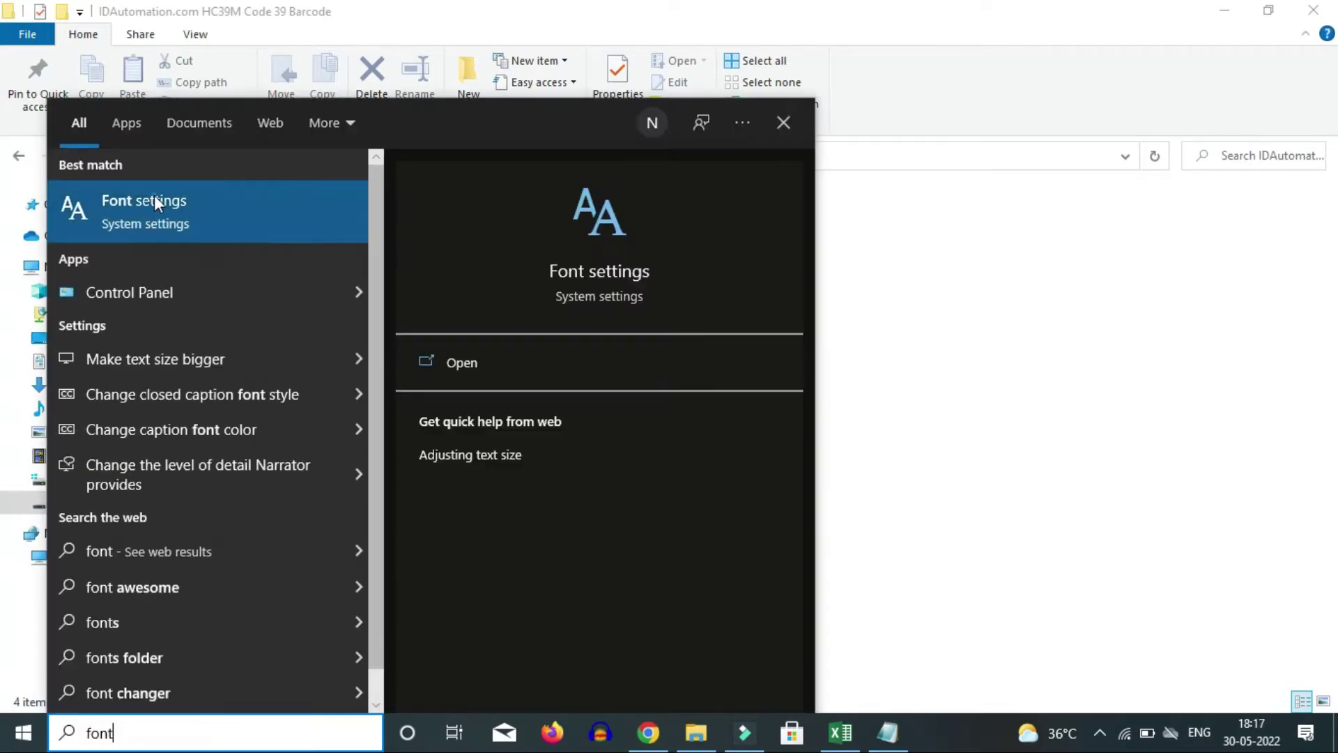
pyautogui.click(153, 198)
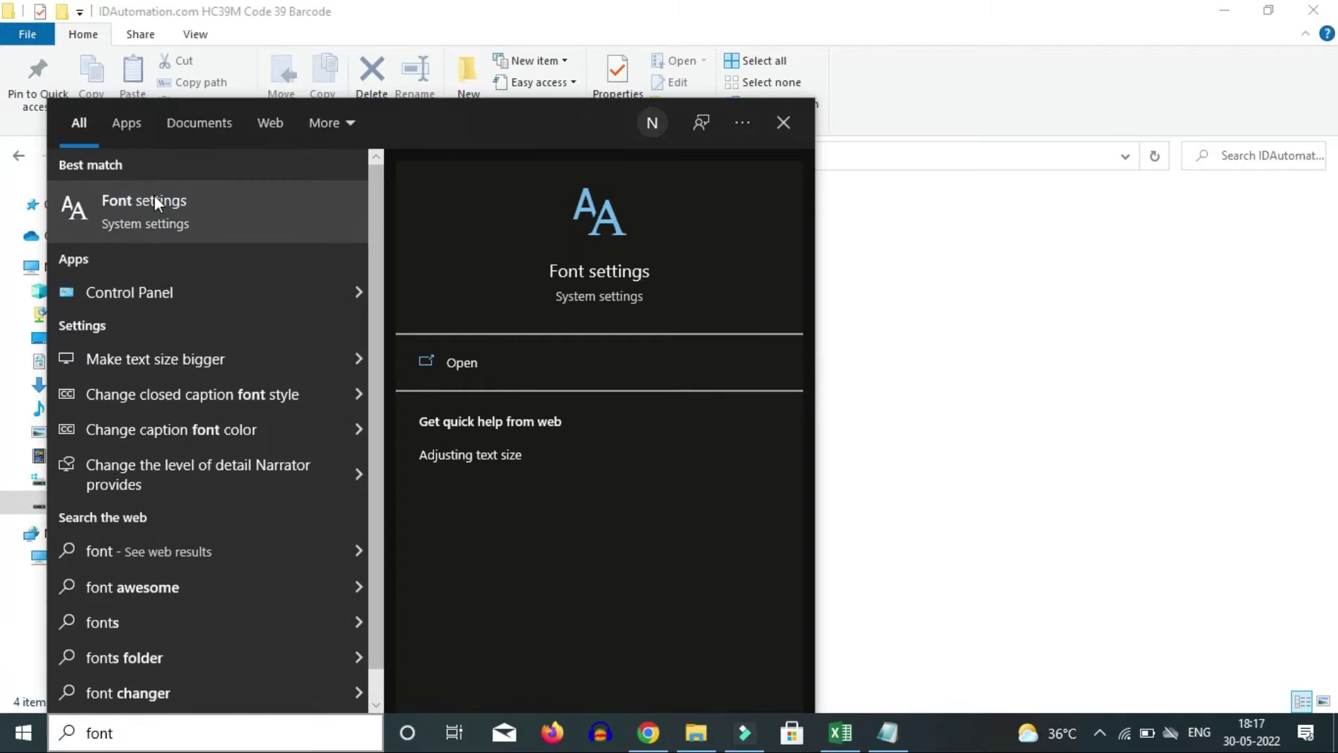
pyautogui.click(155, 202)
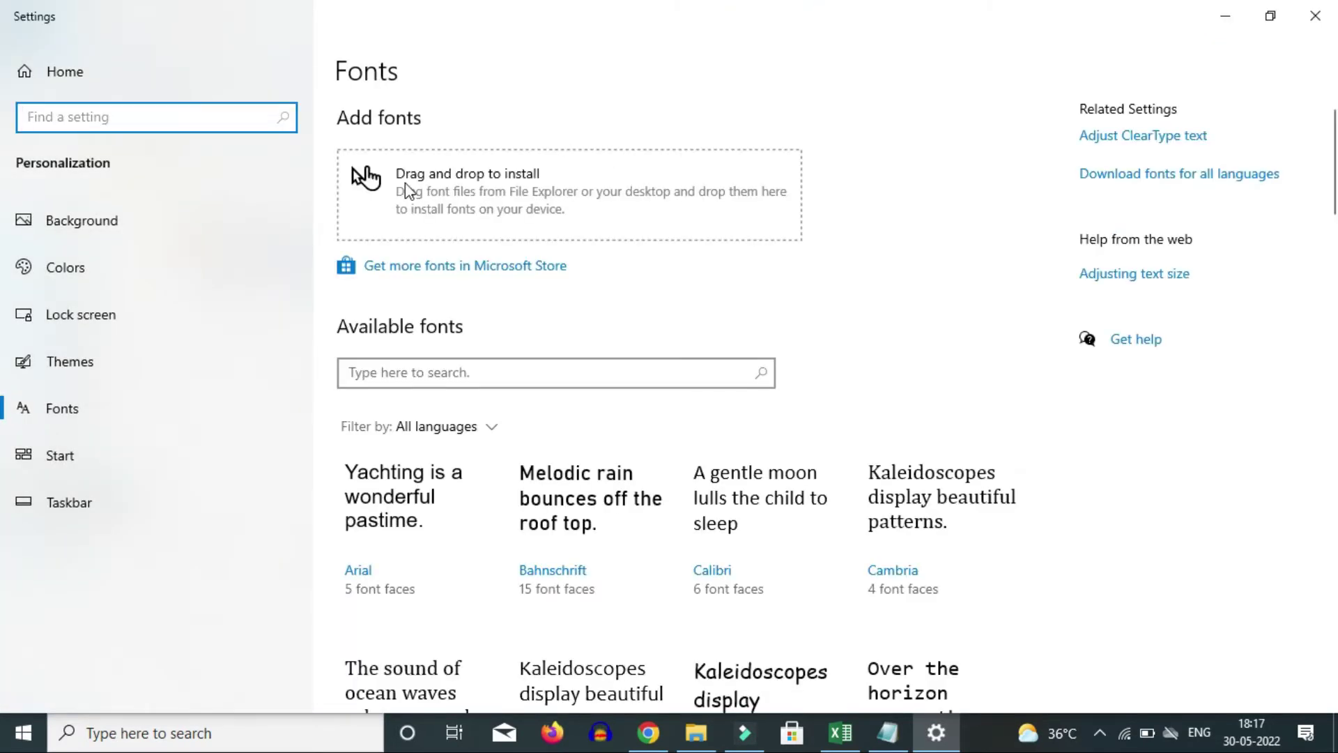
# Drag IDAutomationHC39M Code 39 Barcode.ttf onto the Fonts drag-and-drop area, then maximize Settings
pyautogui.click(1271, 17)
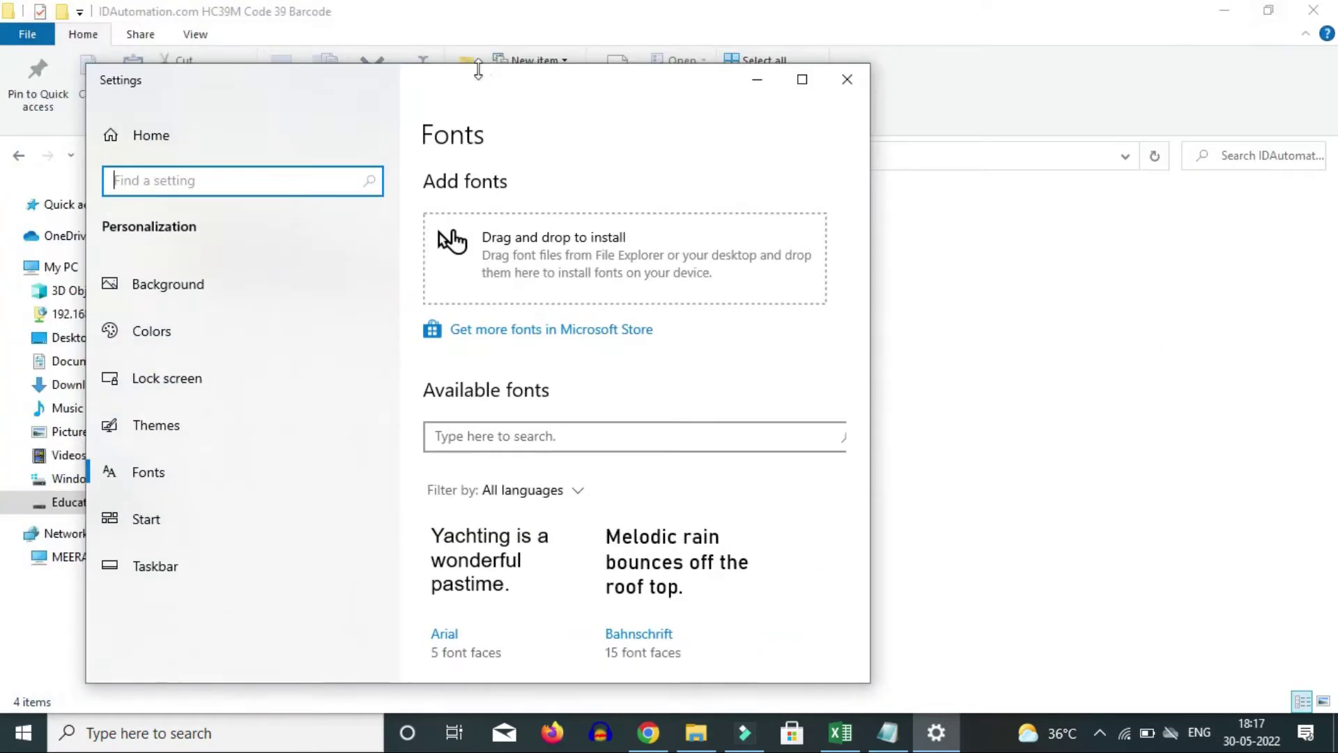
pyautogui.moveTo(472, 77); pyautogui.dragTo(953, 156)
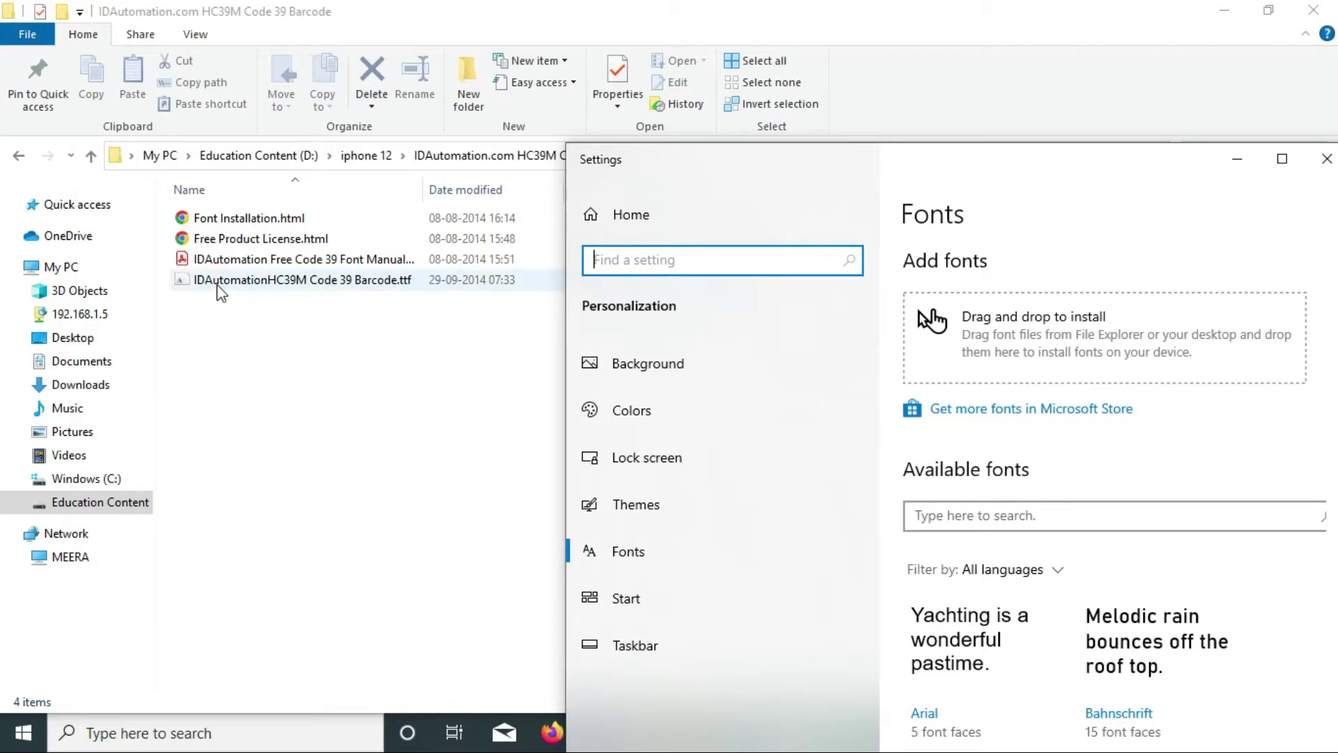
pyautogui.moveTo(220, 292); pyautogui.dragTo(428, 323)
pyautogui.moveTo(598, 334); pyautogui.dragTo(1002, 362)
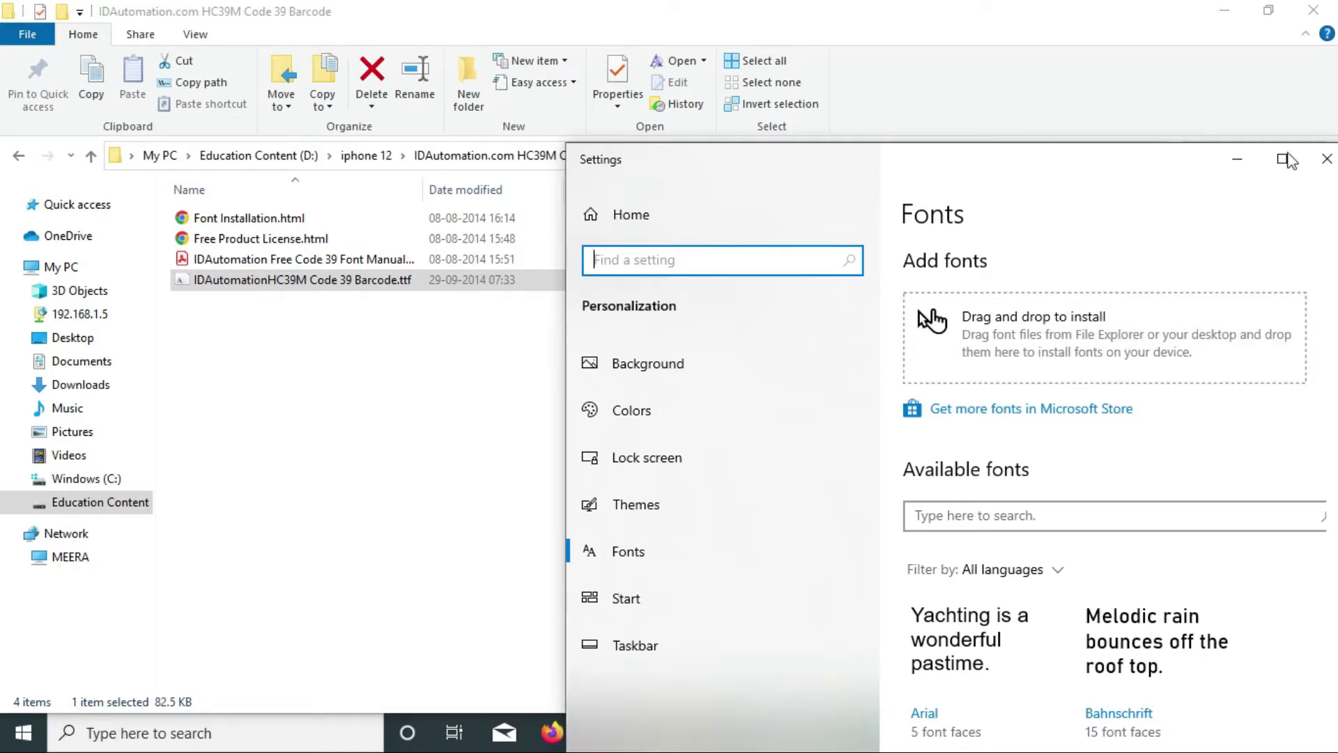
pyautogui.click(1286, 167)
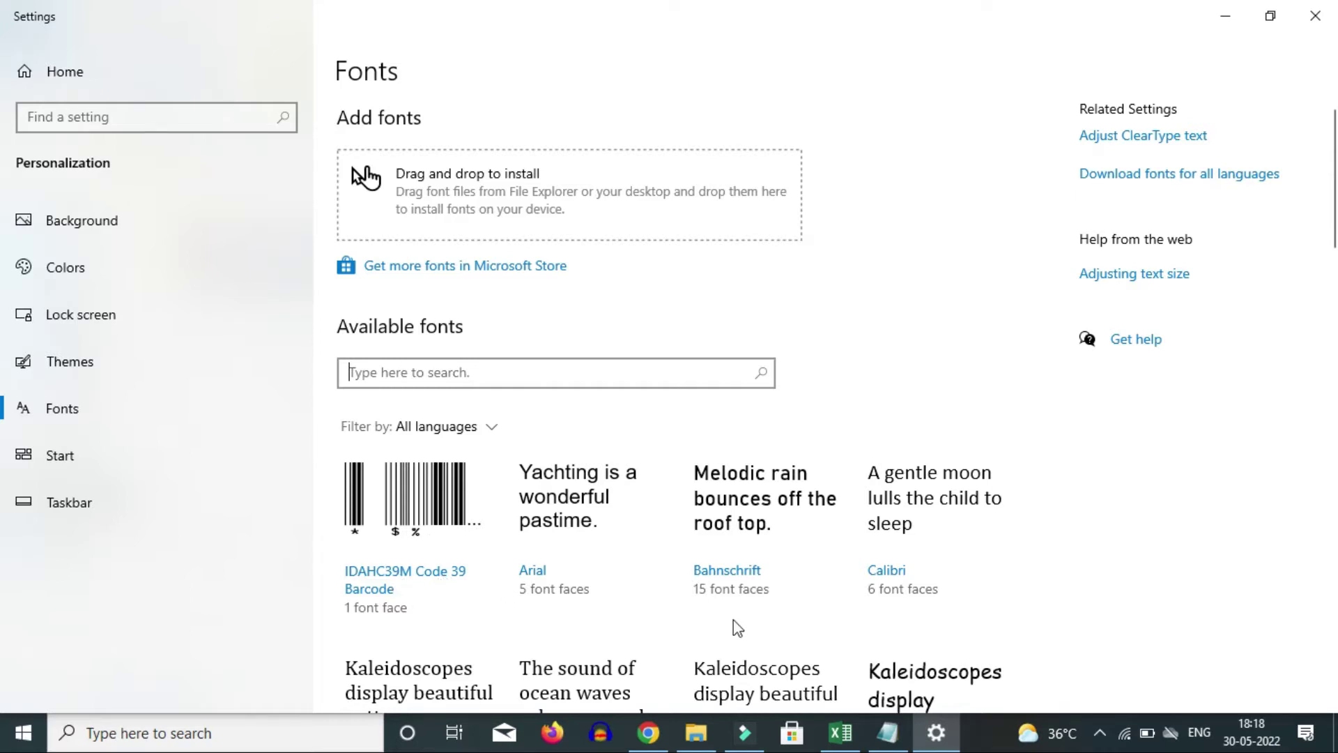
# Back in Excel, copy G7's bracket formula into G6
pyautogui.click(840, 732)
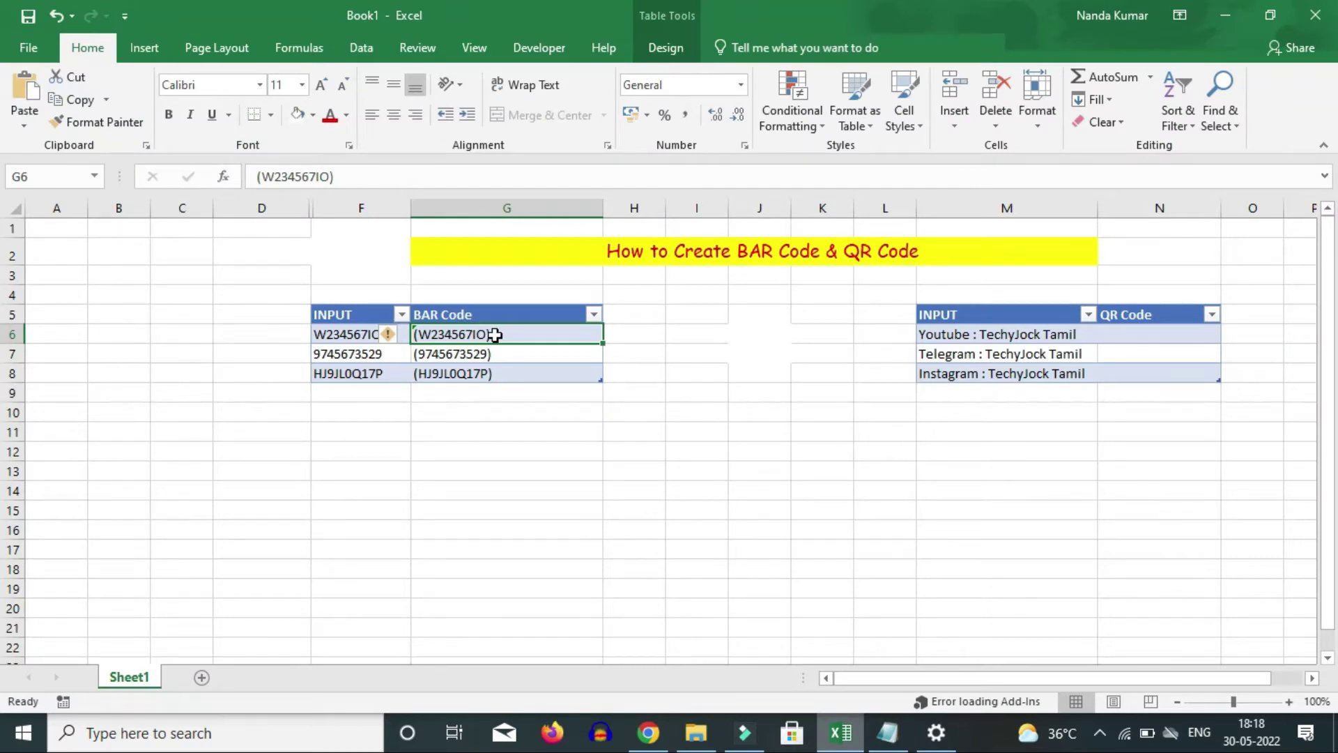
pyautogui.press('Down')
pyautogui.hotkey('ctrl', 'c')
pyautogui.press('Up')
pyautogui.hotkey('ctrl', 'v')
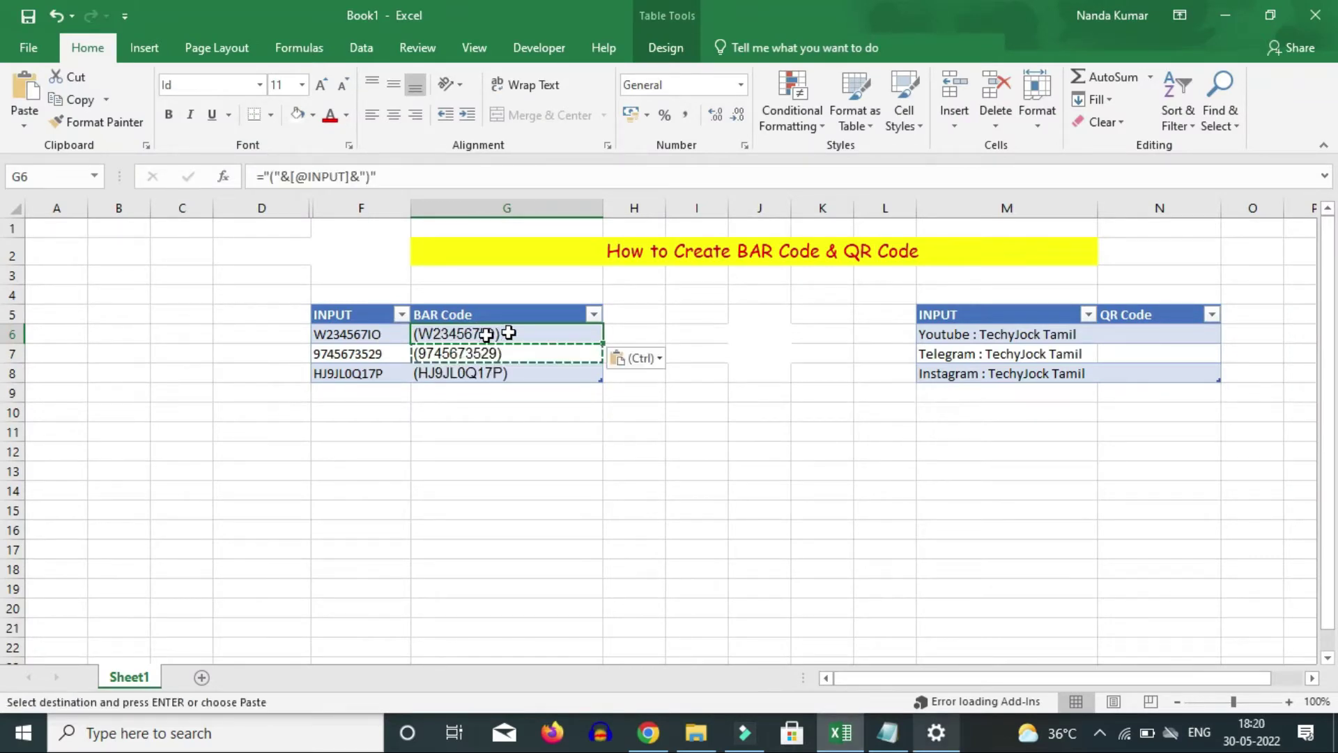
# Browse the Font list for cell G8, then save the workbook as Book1.xlsx
pyautogui.click(259, 85)
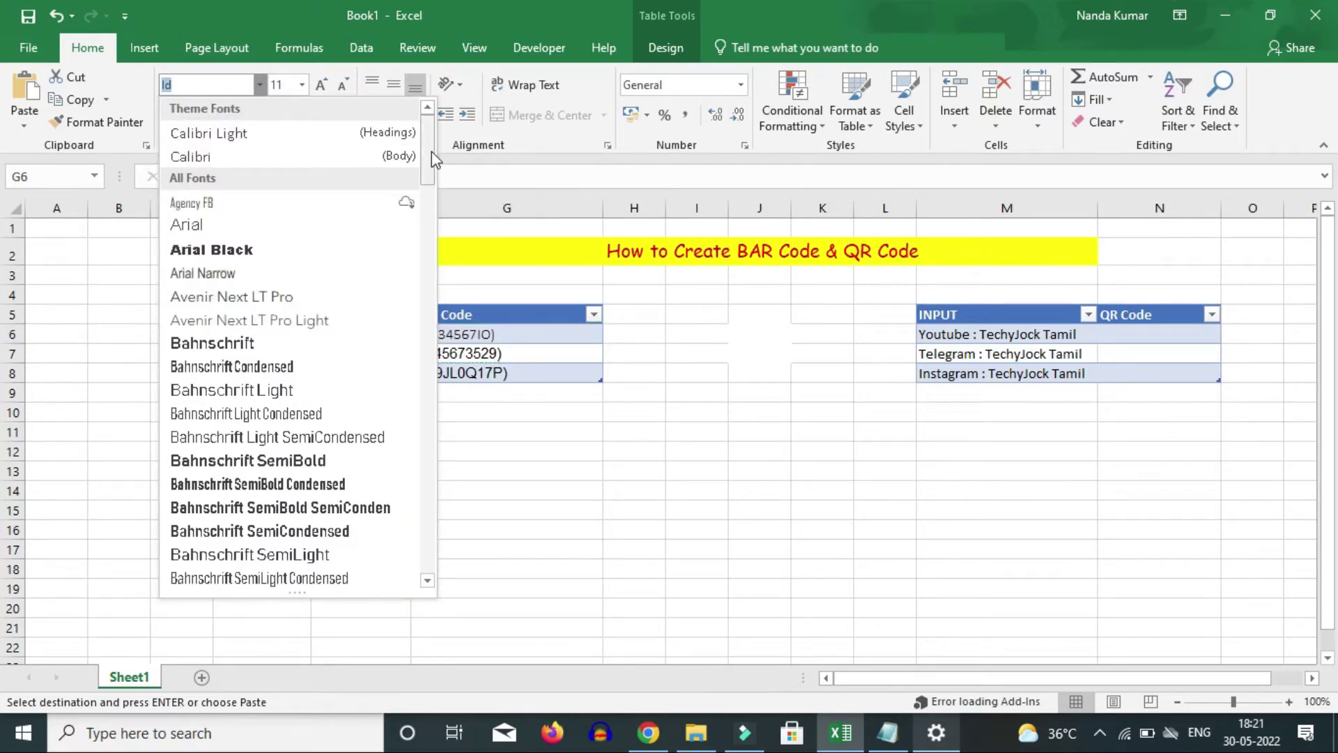
pyautogui.click(707, 308)
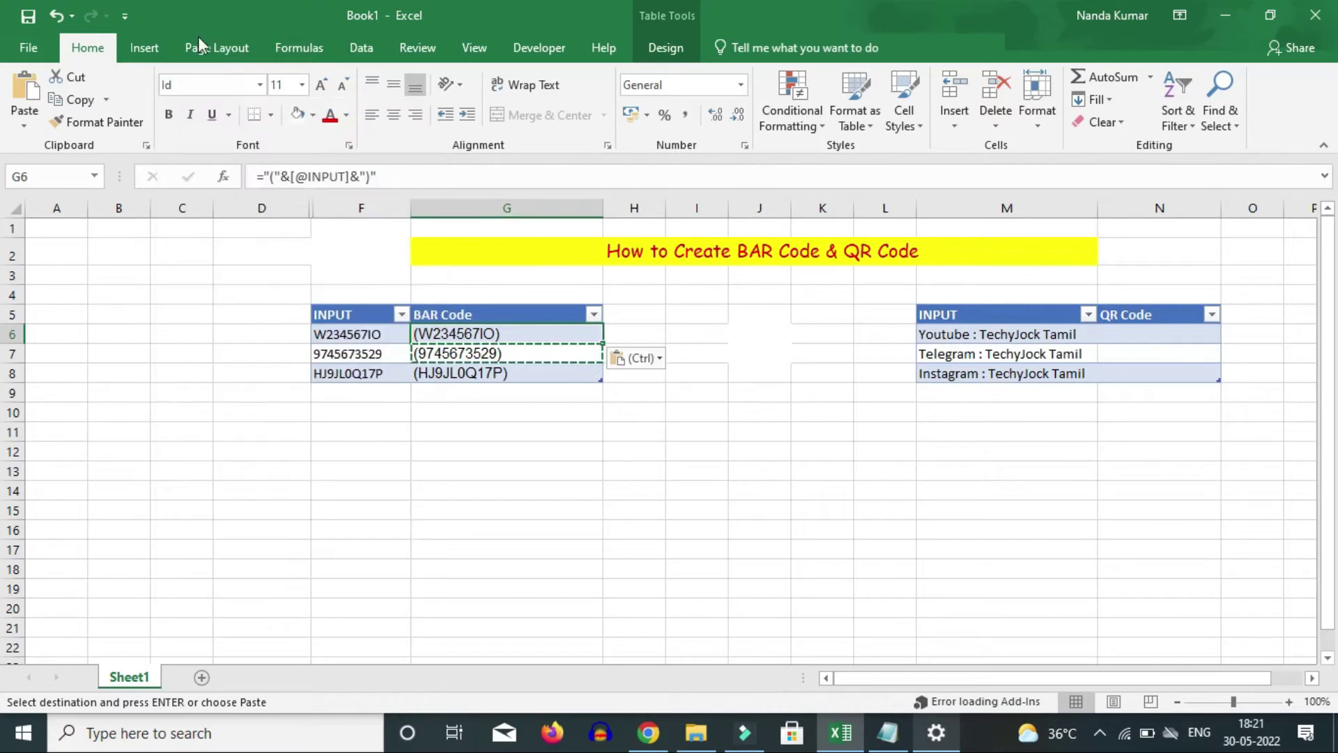
pyautogui.click(560, 417)
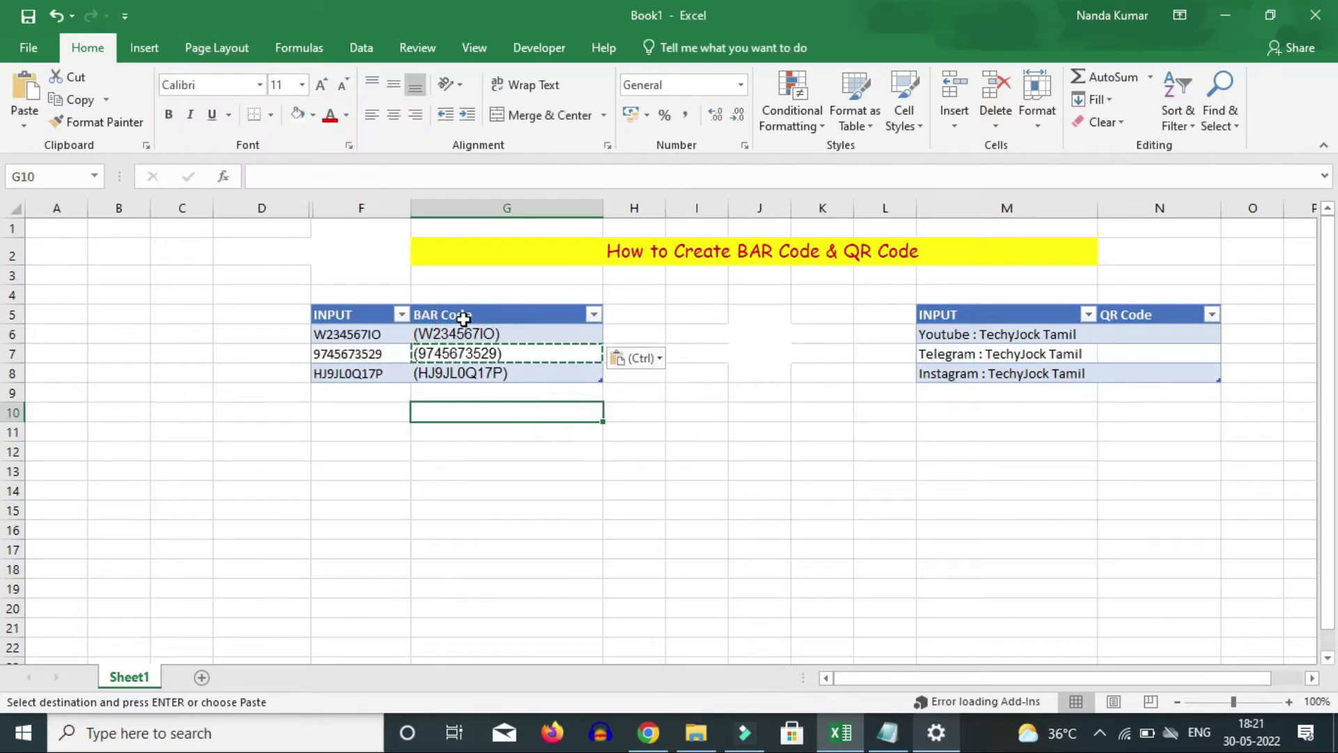
pyautogui.click(494, 375)
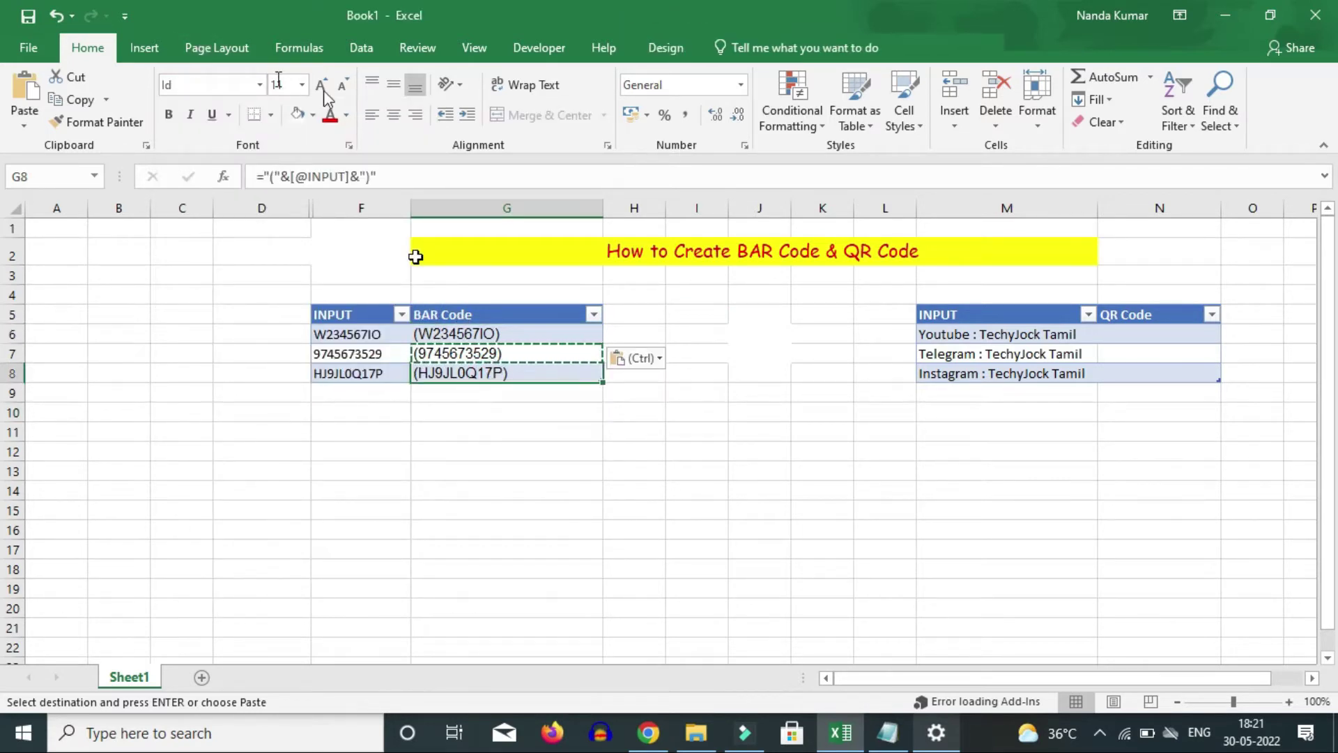
pyautogui.click(258, 85)
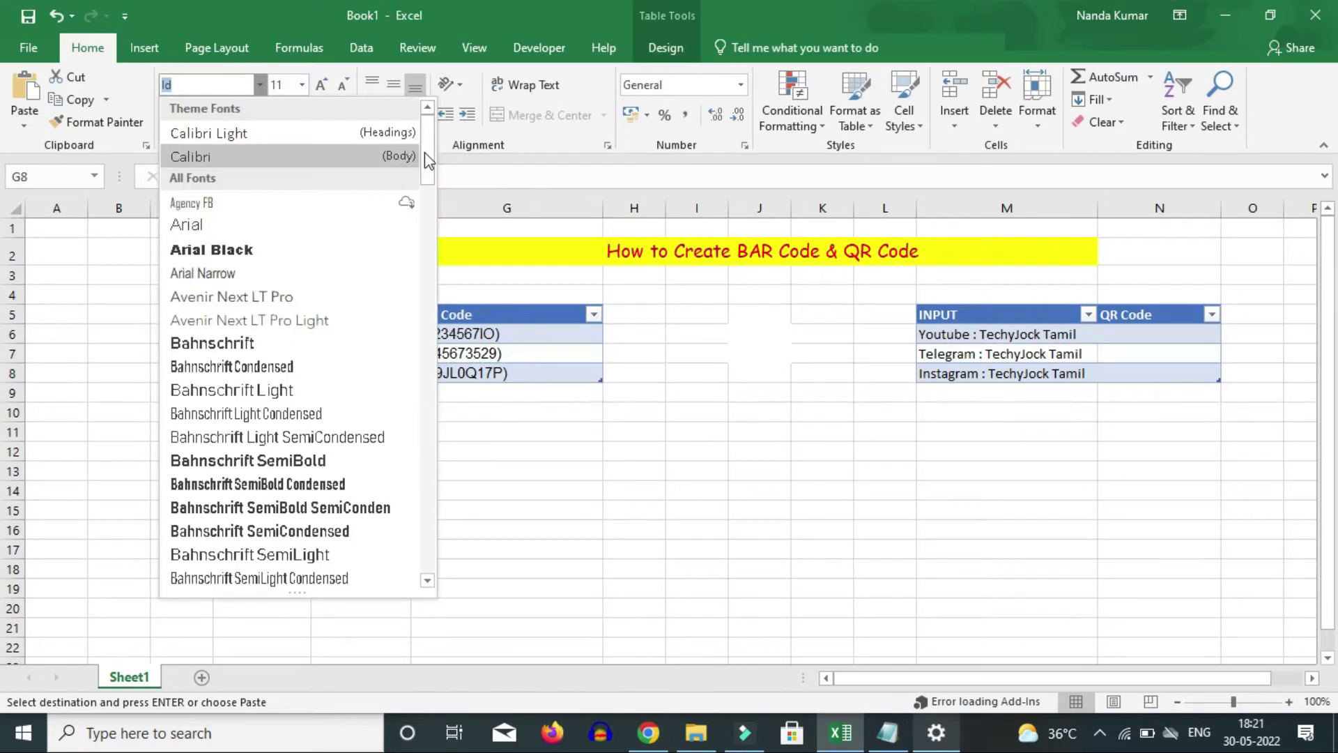
pyautogui.click(426, 158)
pyautogui.moveTo(427, 159); pyautogui.dragTo(401, 346)
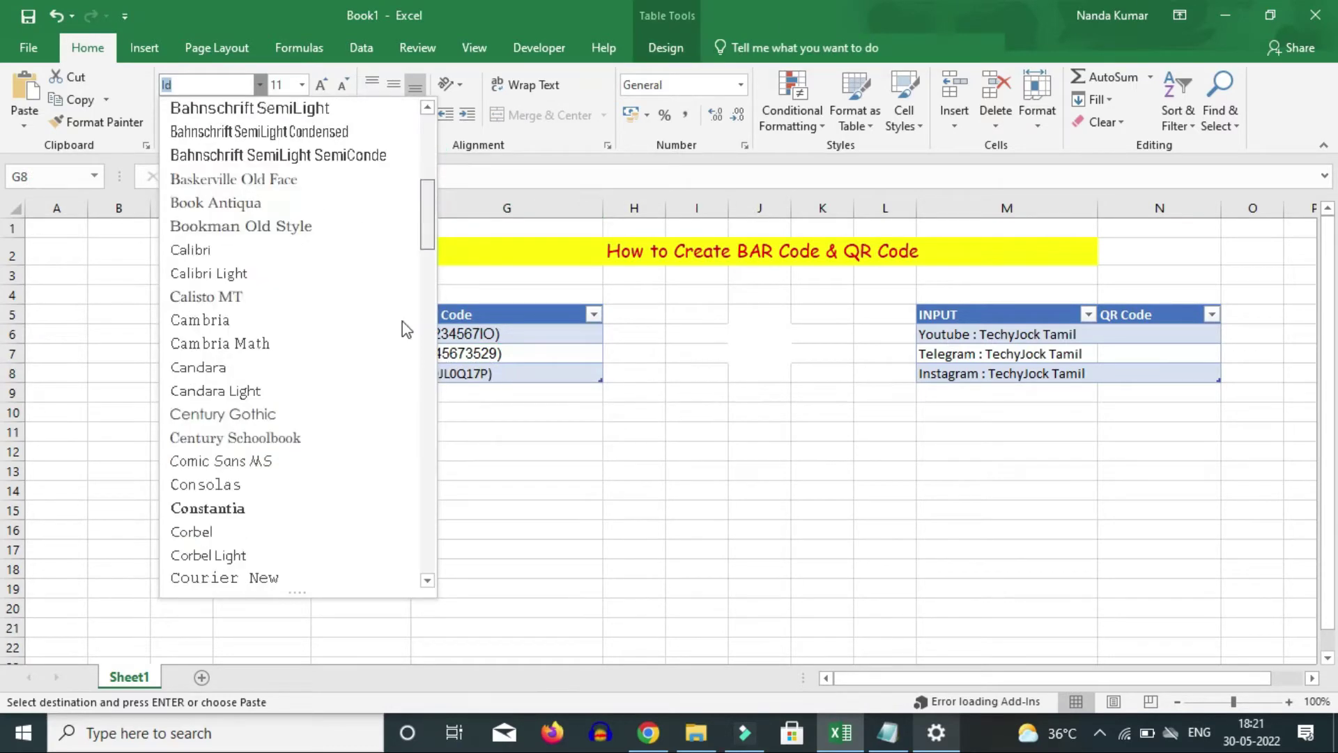
pyautogui.scroll(3, 403, 306)
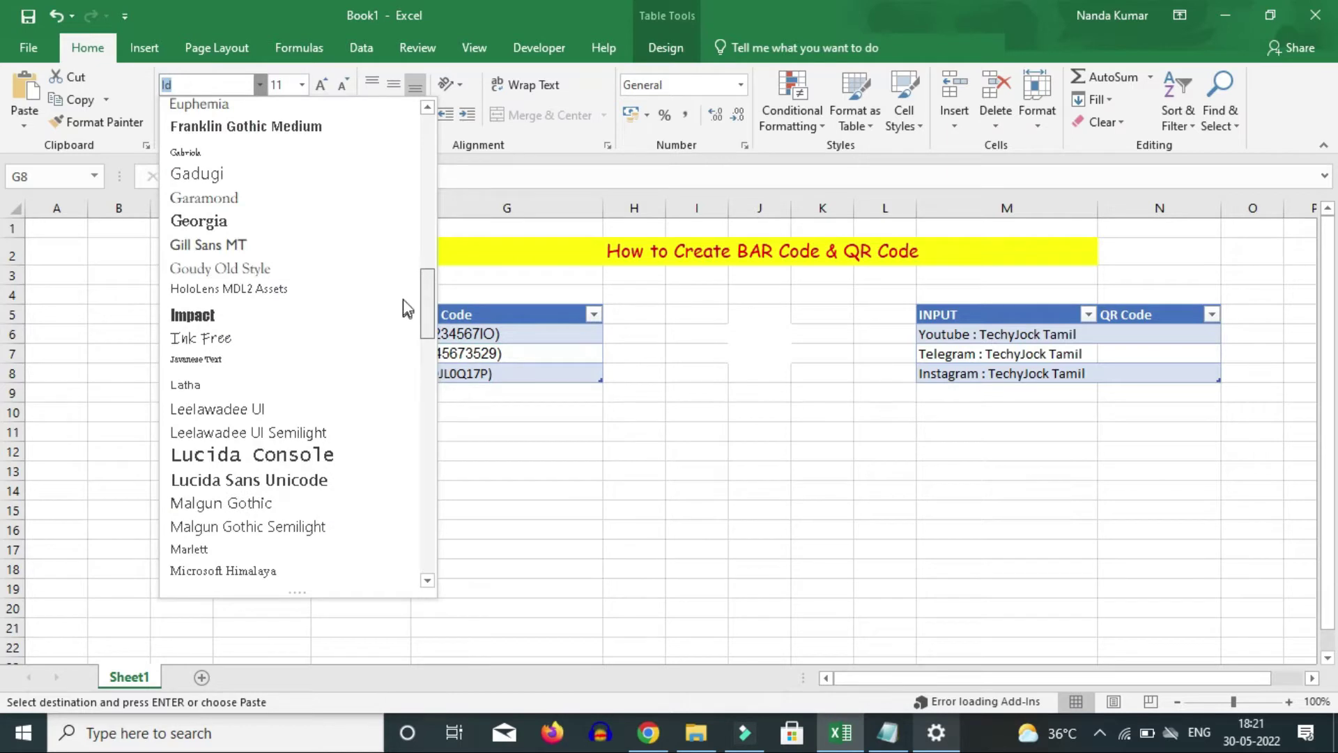
pyautogui.scroll(1, 403, 299)
pyautogui.press('Return')
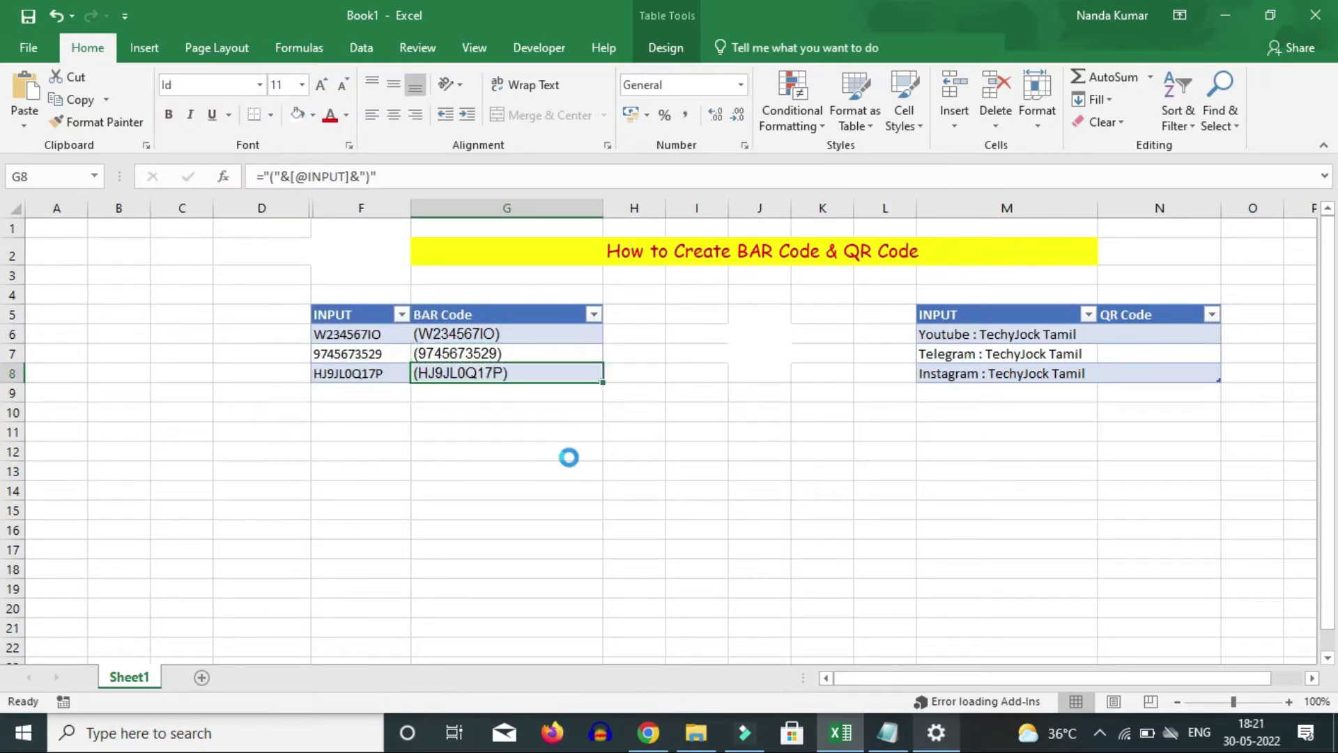
pyautogui.hotkey('ctrl', 's')
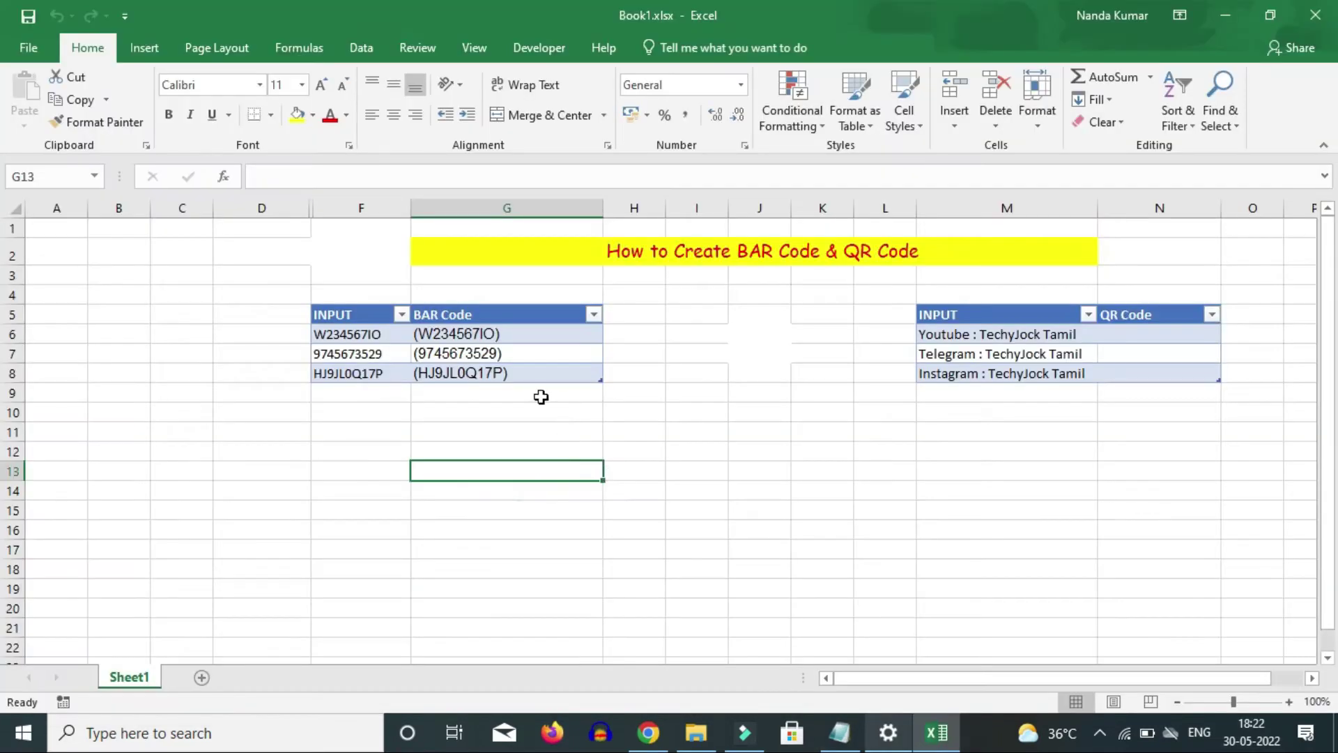
# Apply the IDAHC39M Code 39 barcode font to cell G8
pyautogui.click(516, 375)
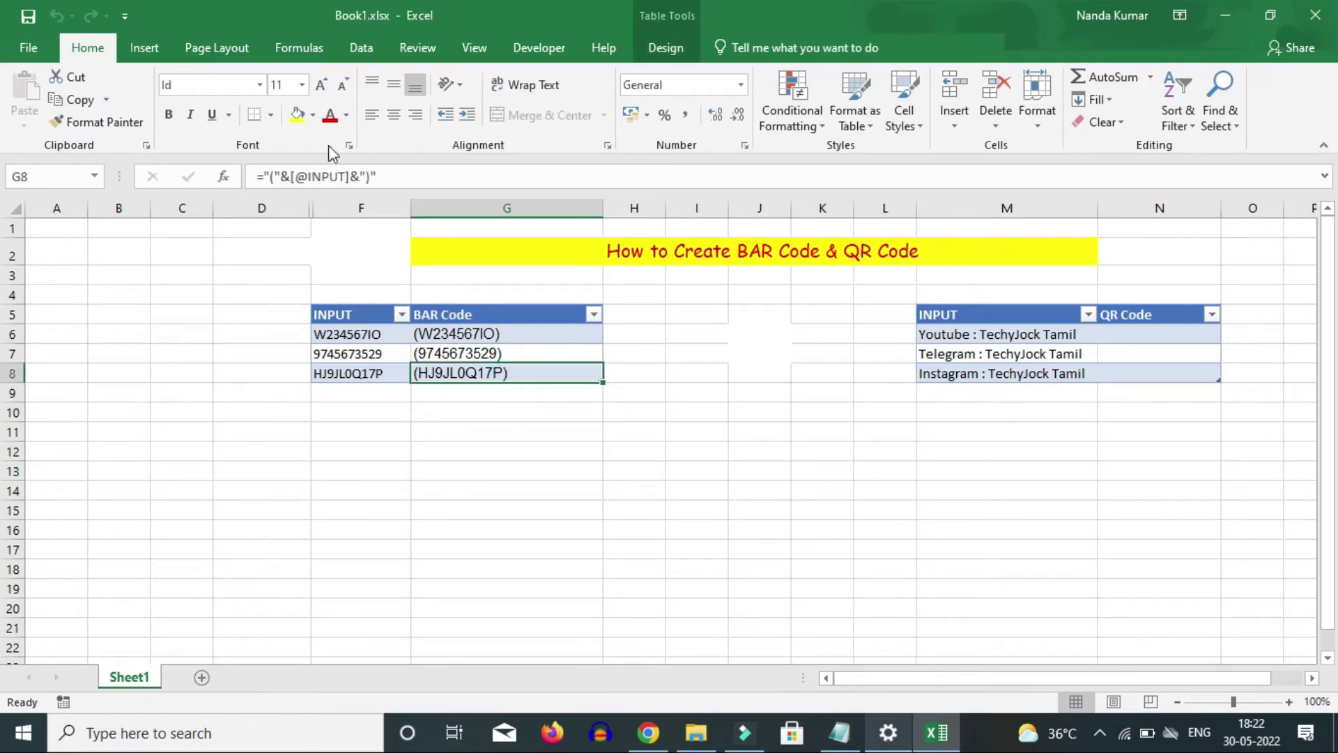
pyautogui.click(260, 84)
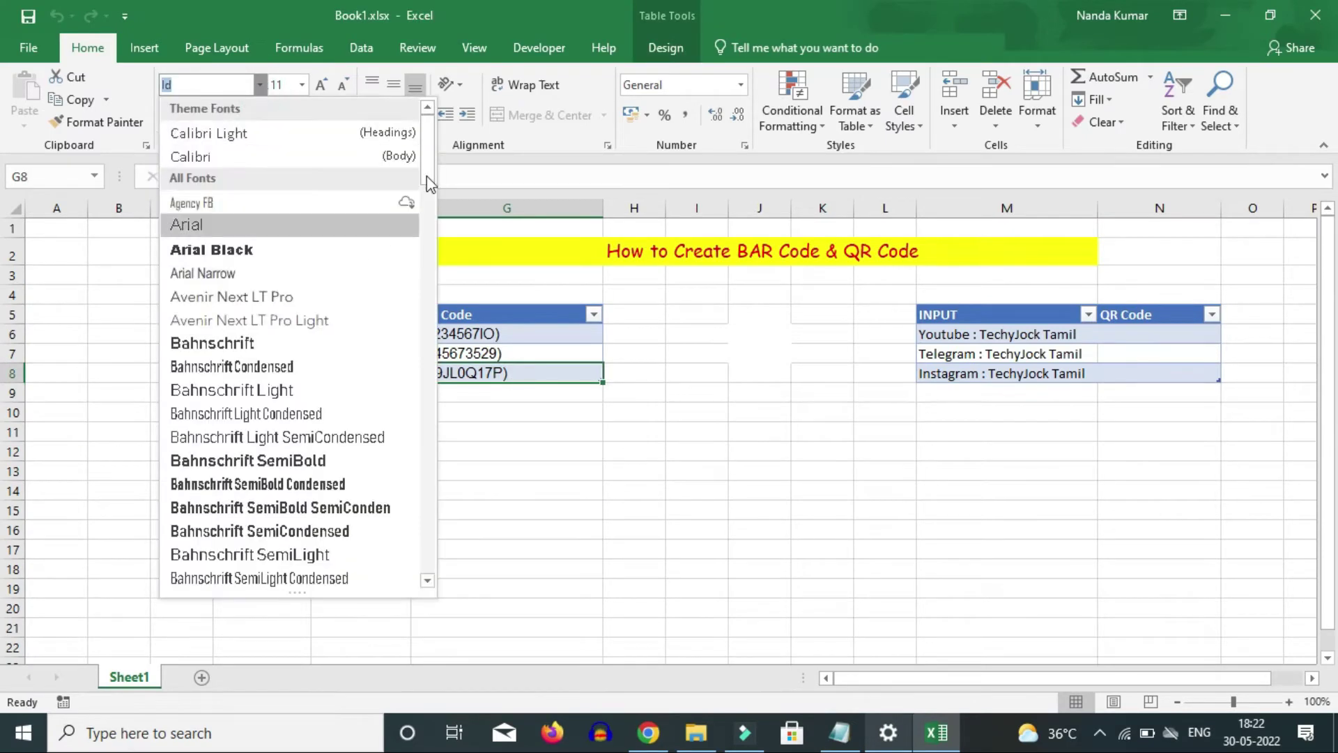
pyautogui.moveTo(428, 174); pyautogui.dragTo(428, 324)
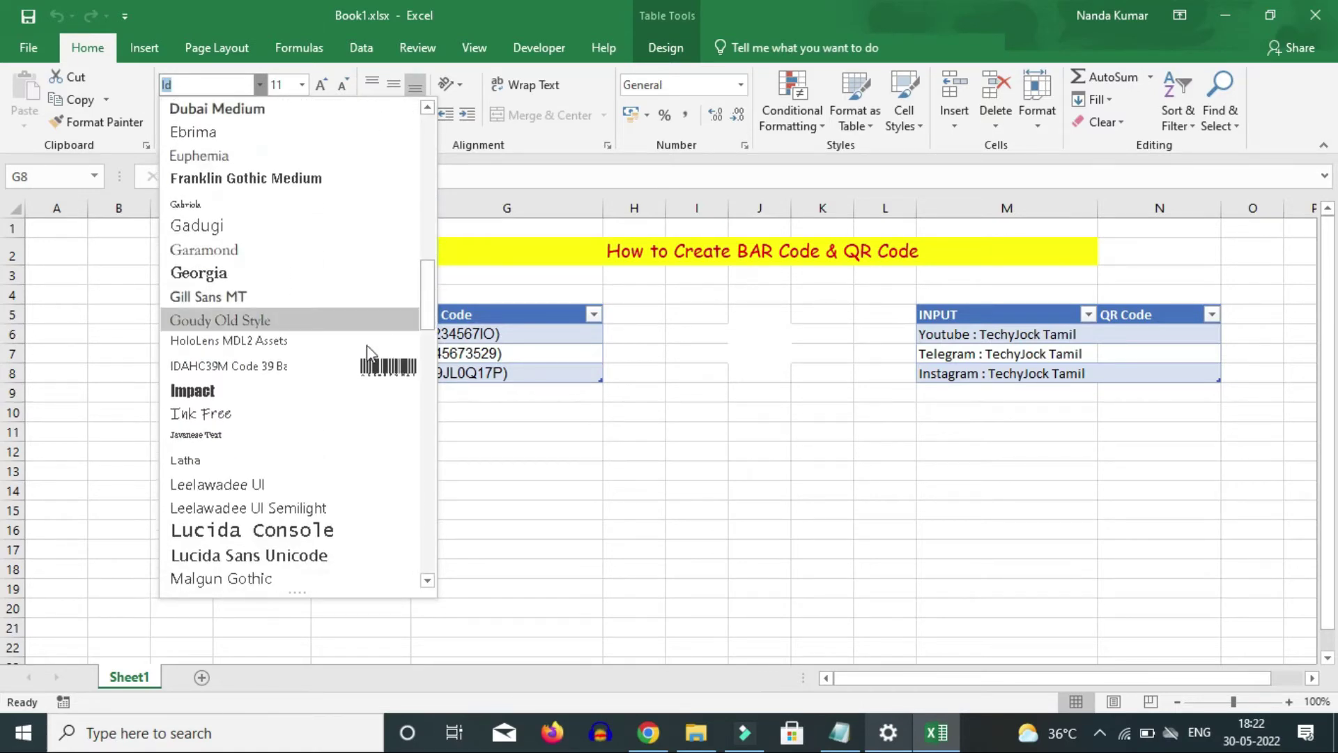
pyautogui.click(295, 368)
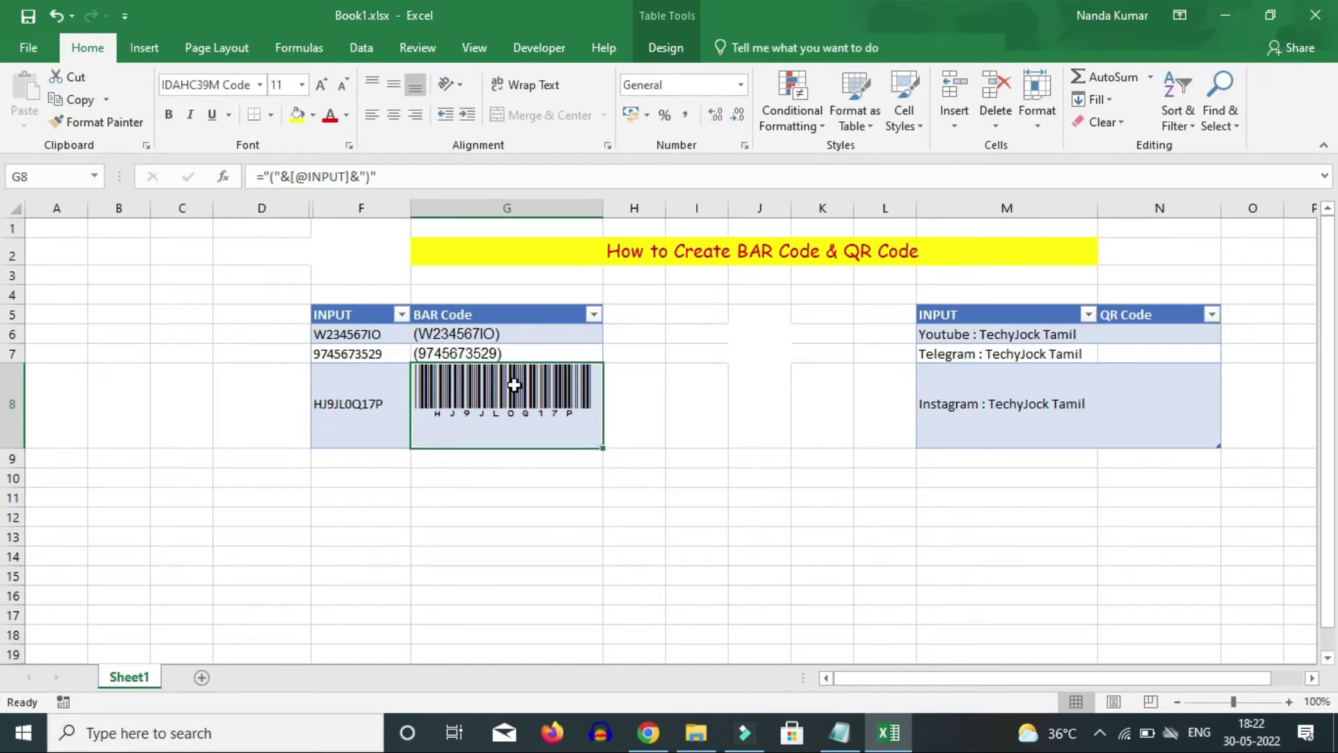
# Apply the barcode font to G6 and extend the formatting down through G8
pyautogui.click(516, 336)
pyautogui.write('Id')
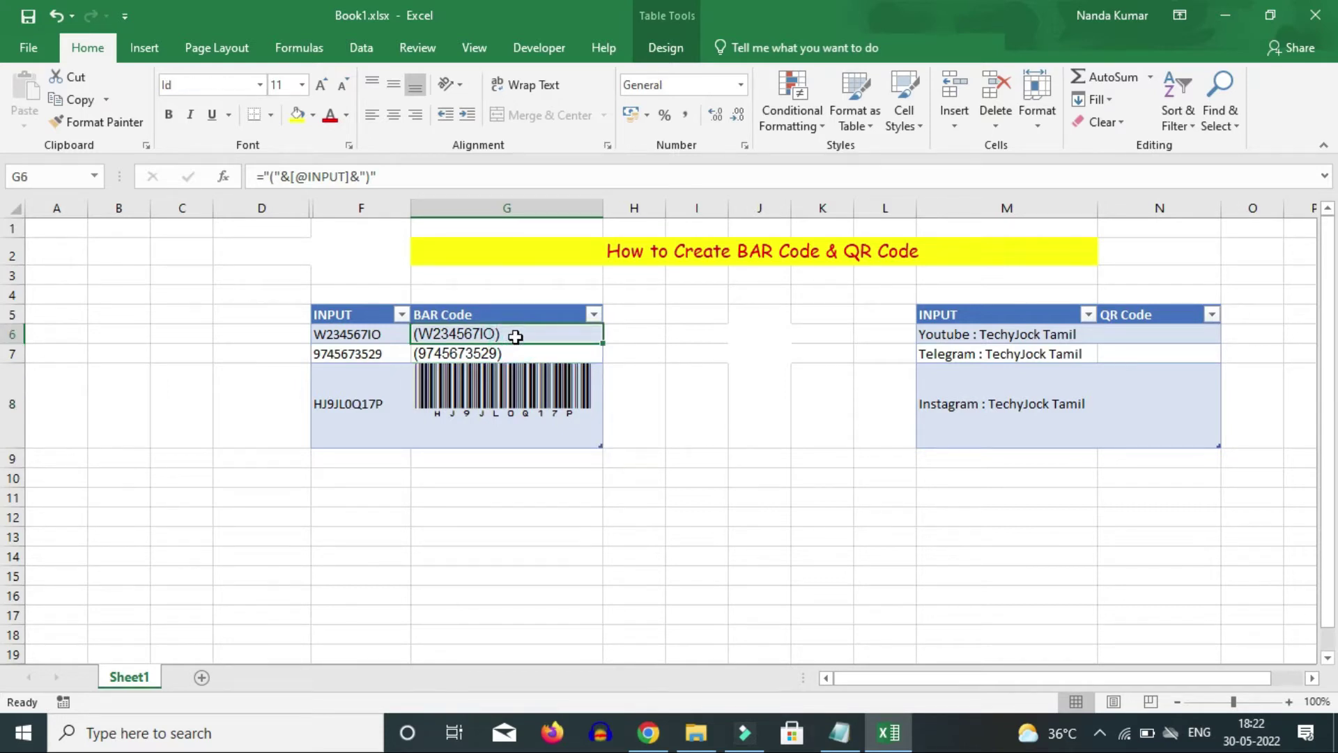
pyautogui.click(259, 86)
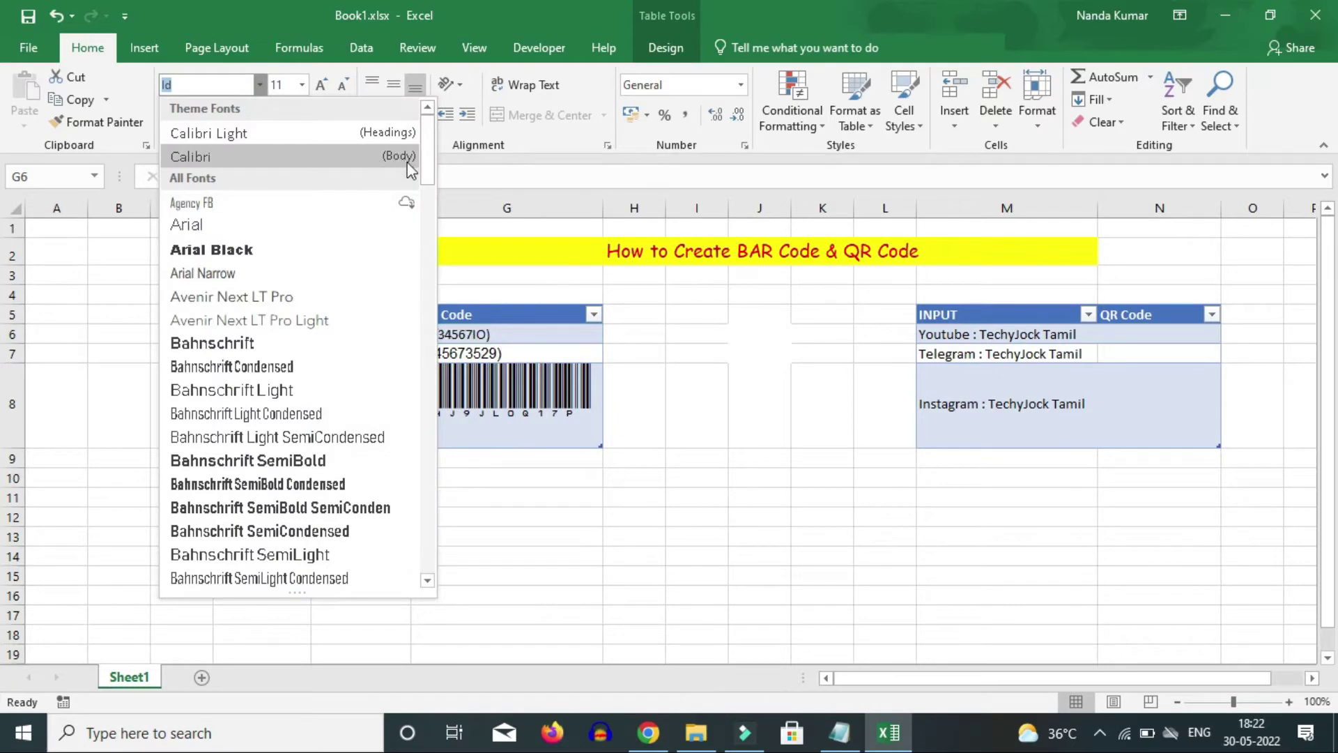
pyautogui.moveTo(430, 168); pyautogui.dragTo(423, 332)
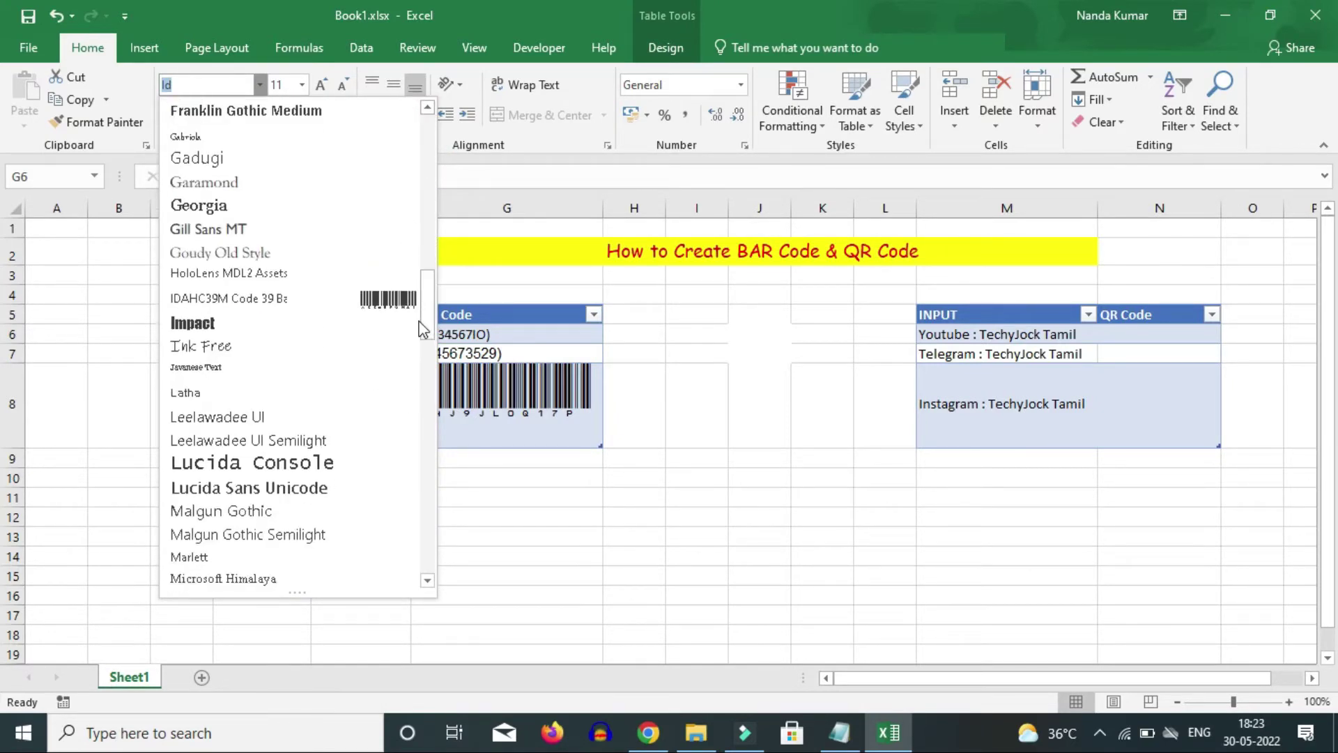
pyautogui.click(382, 304)
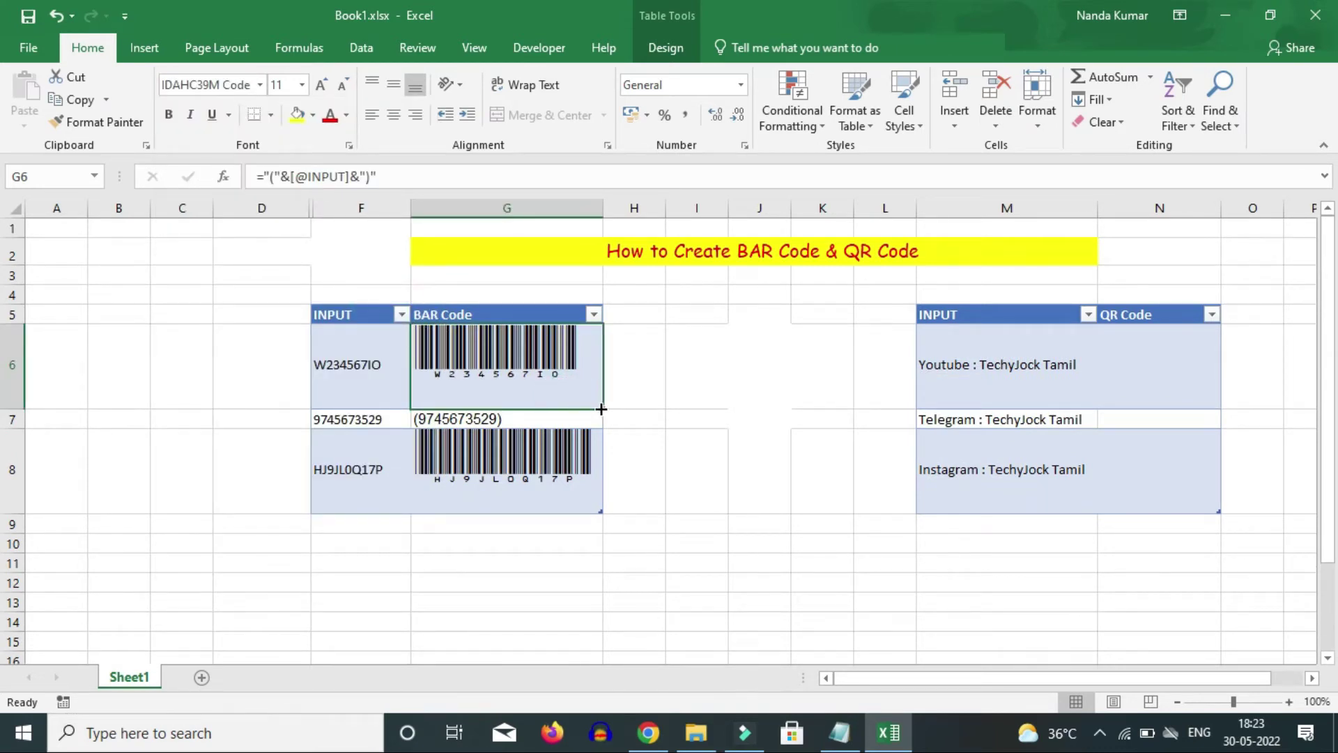
pyautogui.moveTo(601, 409); pyautogui.dragTo(584, 491)
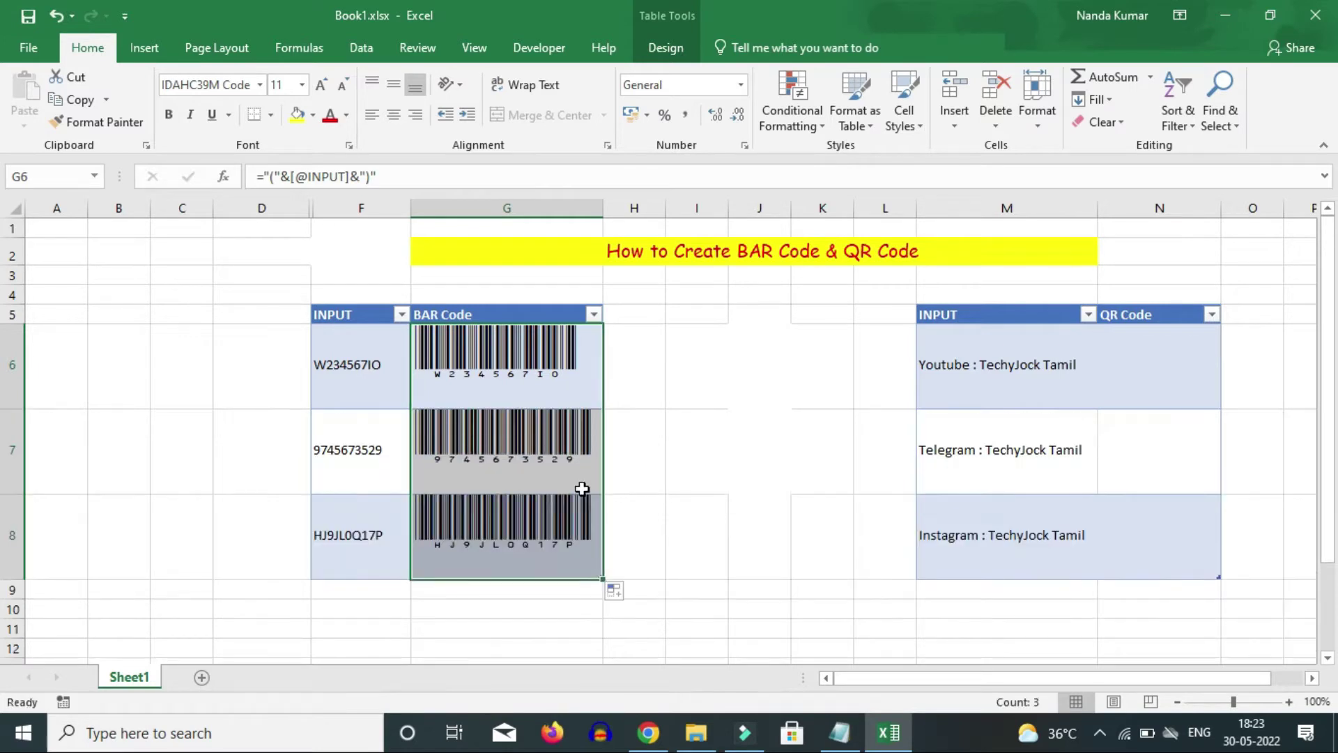
pyautogui.click(641, 469)
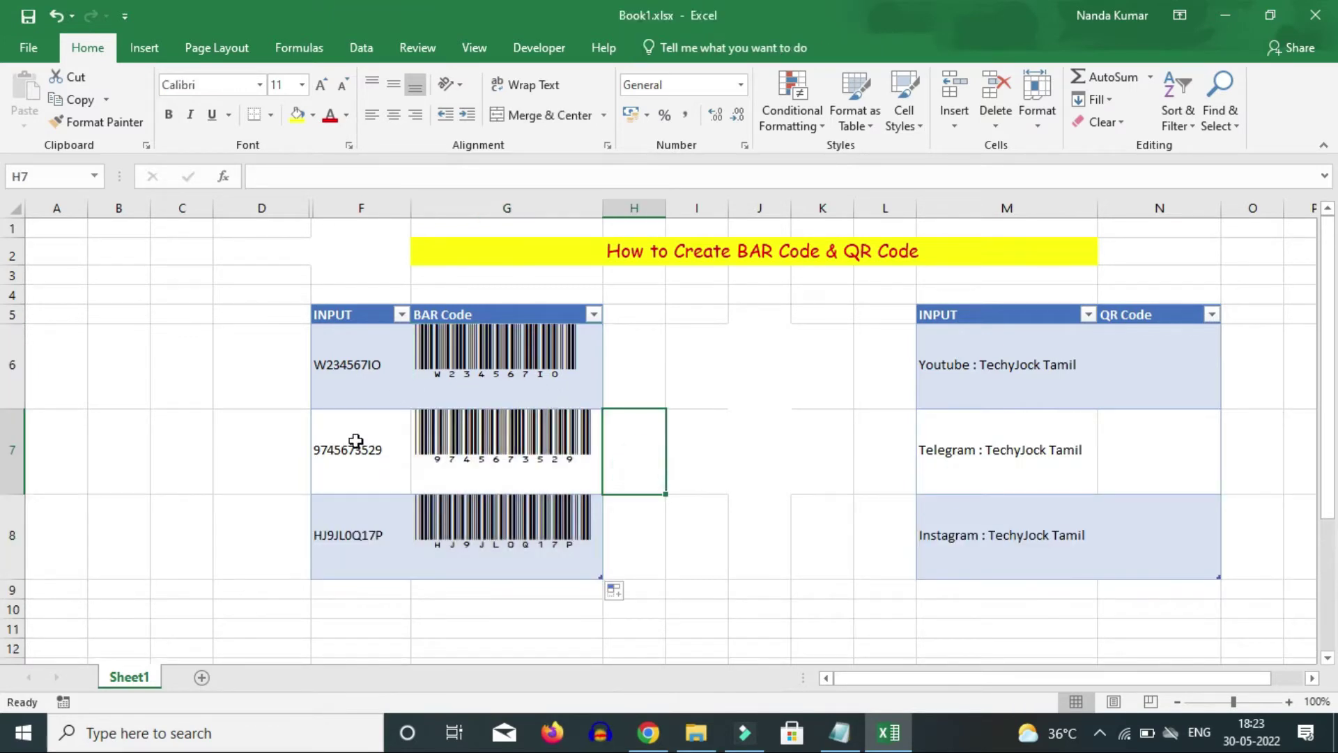
# Enter the new input Q2346UP89 in cell F10
pyautogui.click(372, 606)
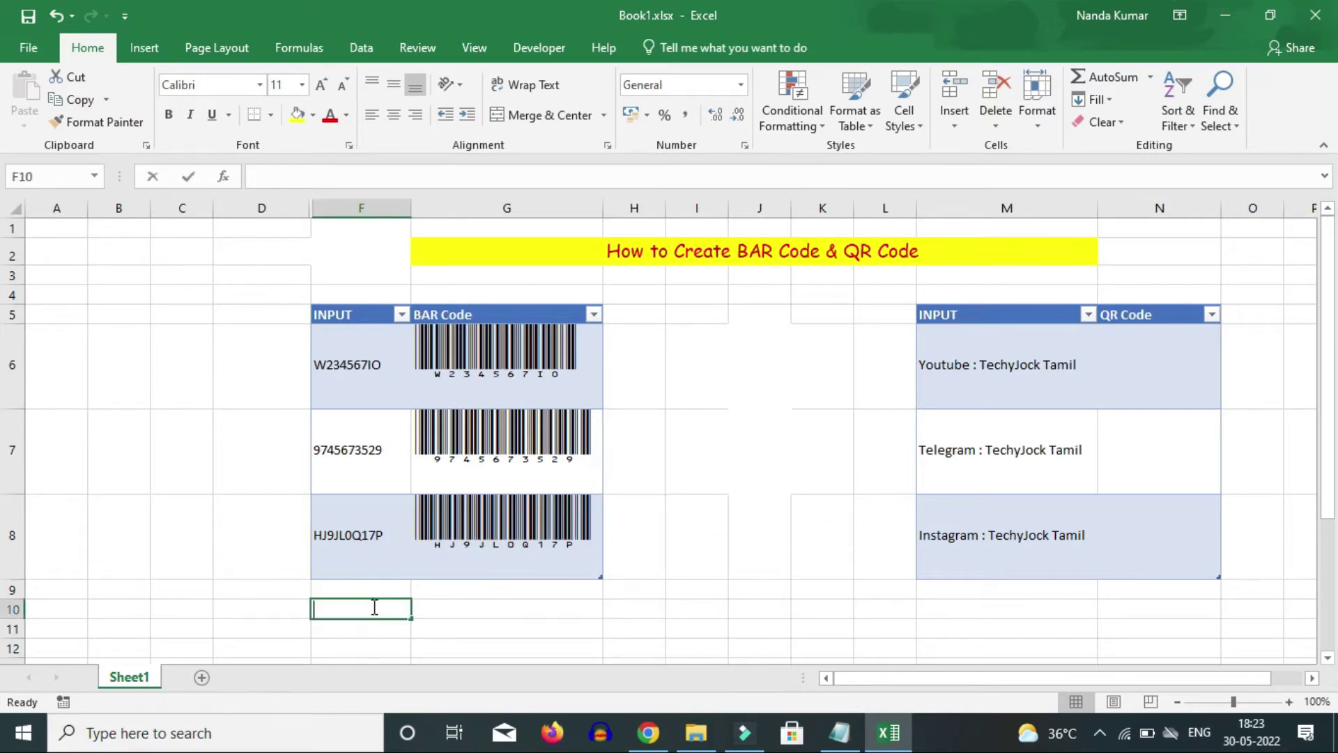
pyautogui.write('sdfghj')
pyautogui.press('BackSpace')
pyautogui.press('BackSpace')
pyautogui.press('BackSpace')
pyautogui.press('BackSpace')
pyautogui.press('BackSpace')
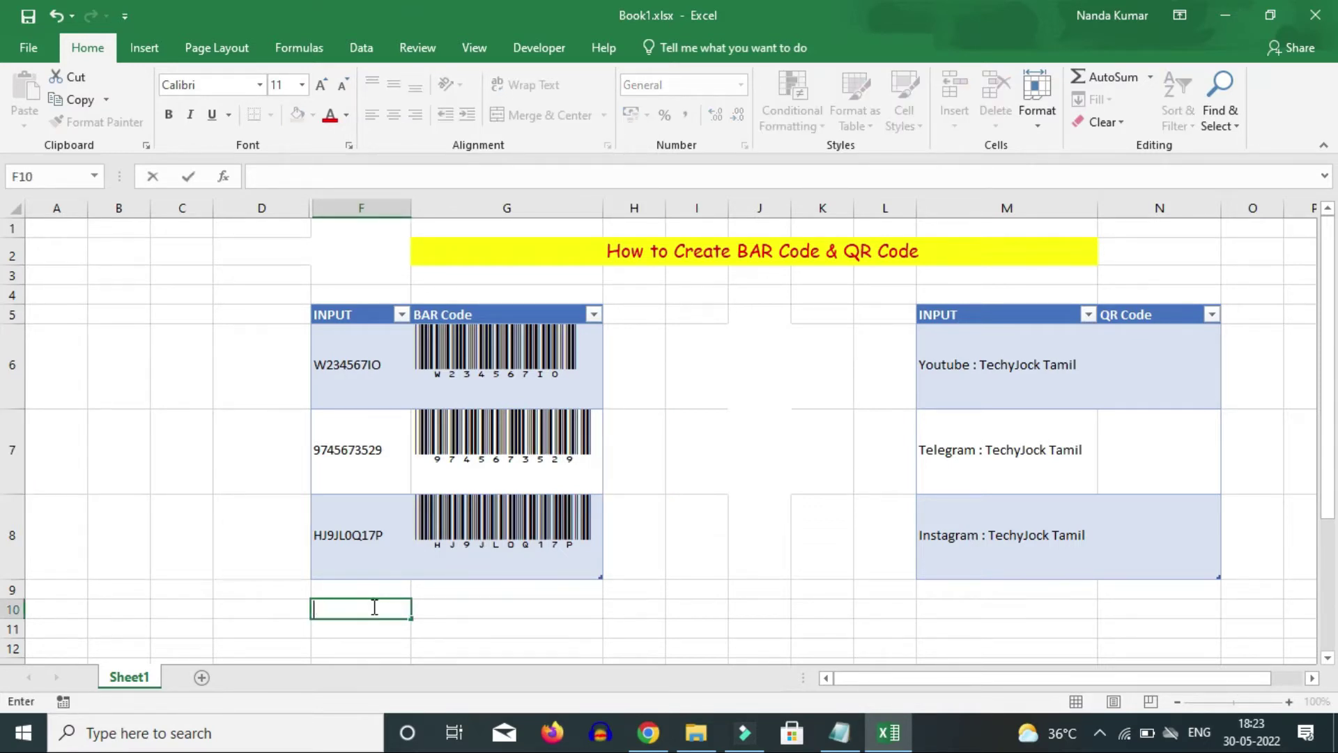
pyautogui.press('Tab')
pyautogui.click(372, 607)
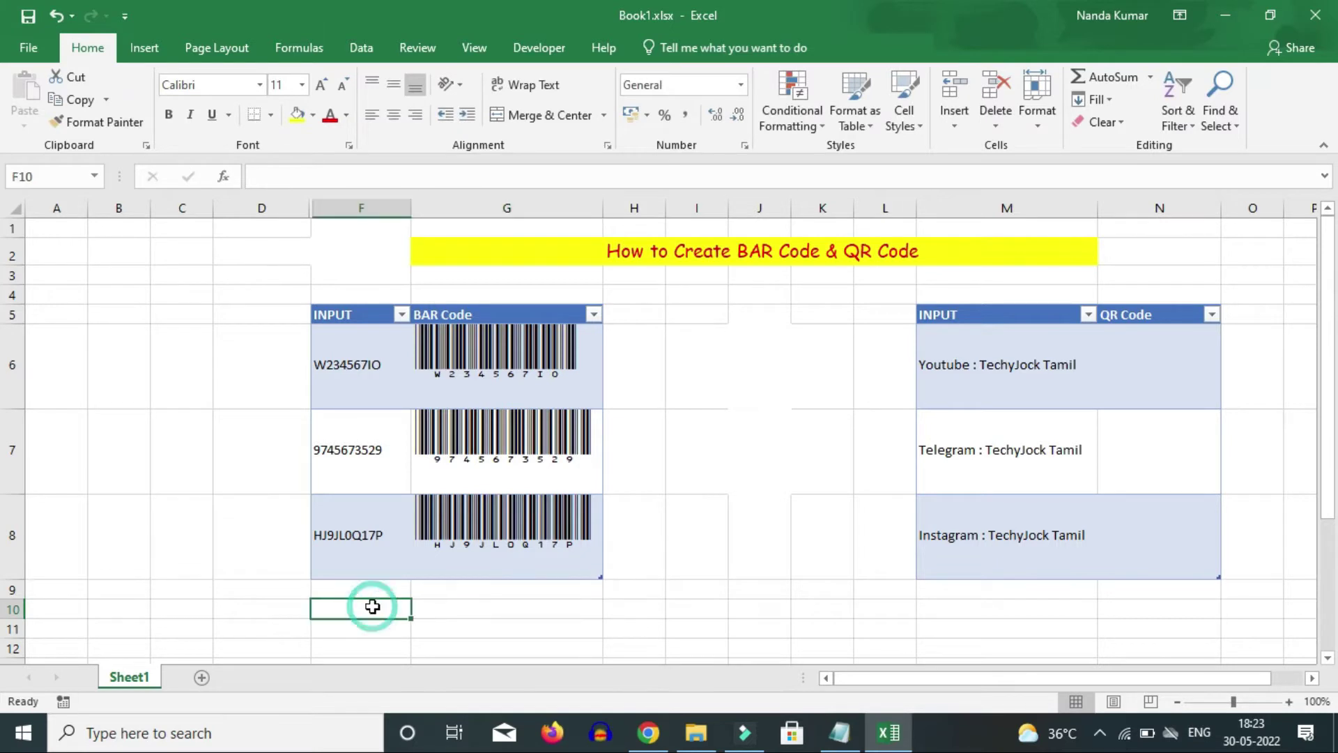
pyautogui.press('capslock')
pyautogui.write('Q2')
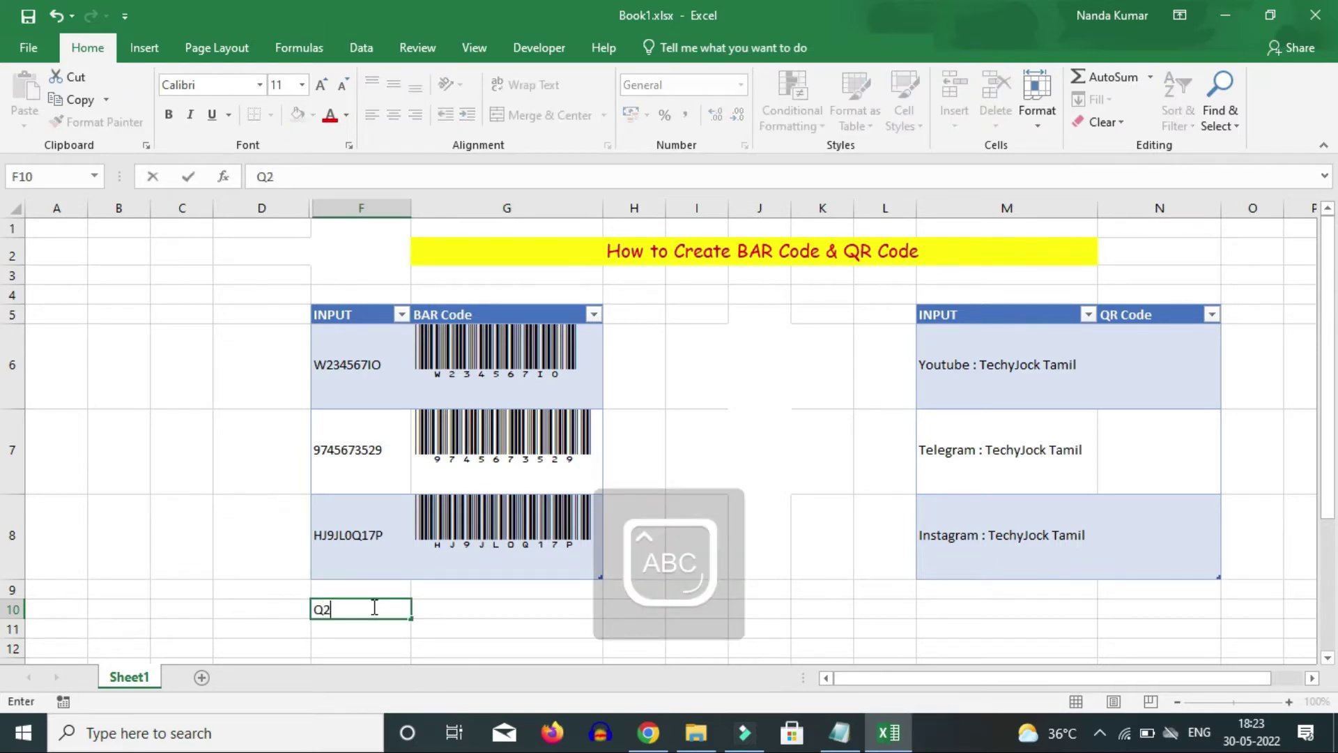
pyautogui.write('346UP89')
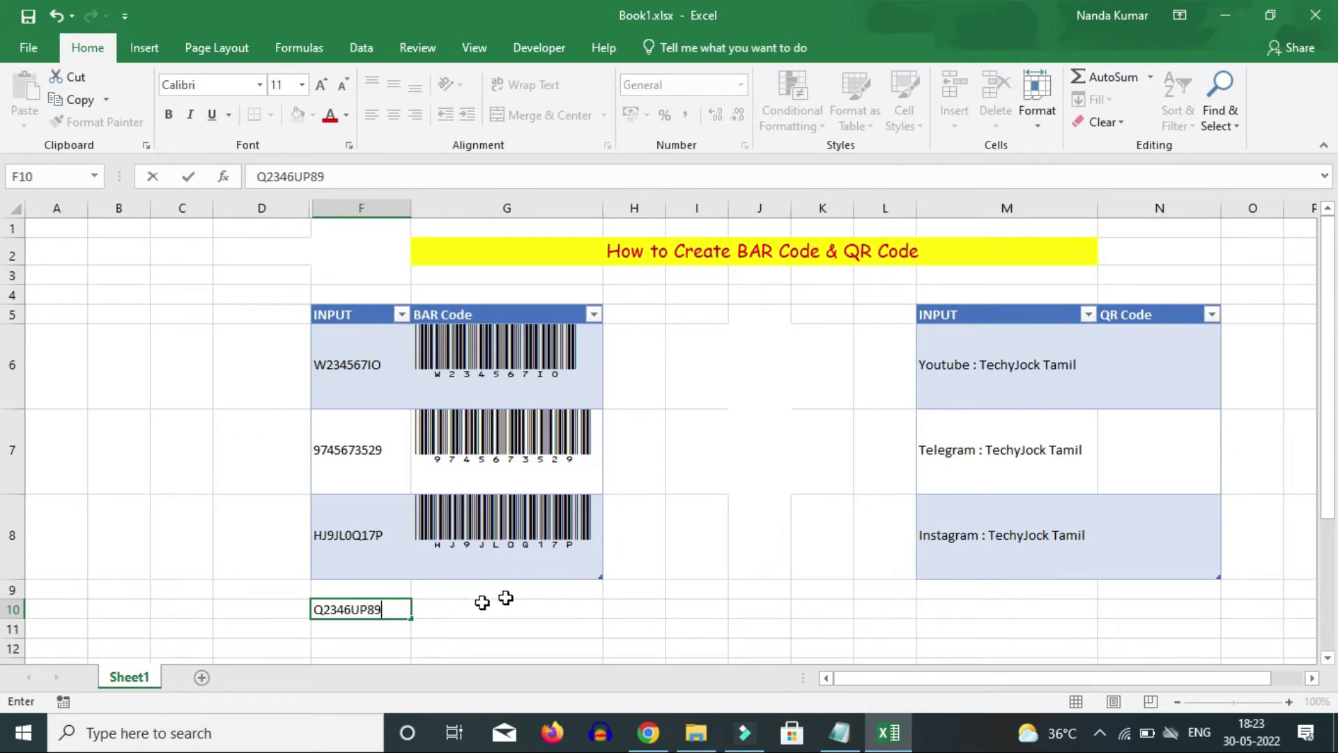
# Put the bracketed code (Q2346UP89) in cell G10
pyautogui.doubleClick(368, 608)
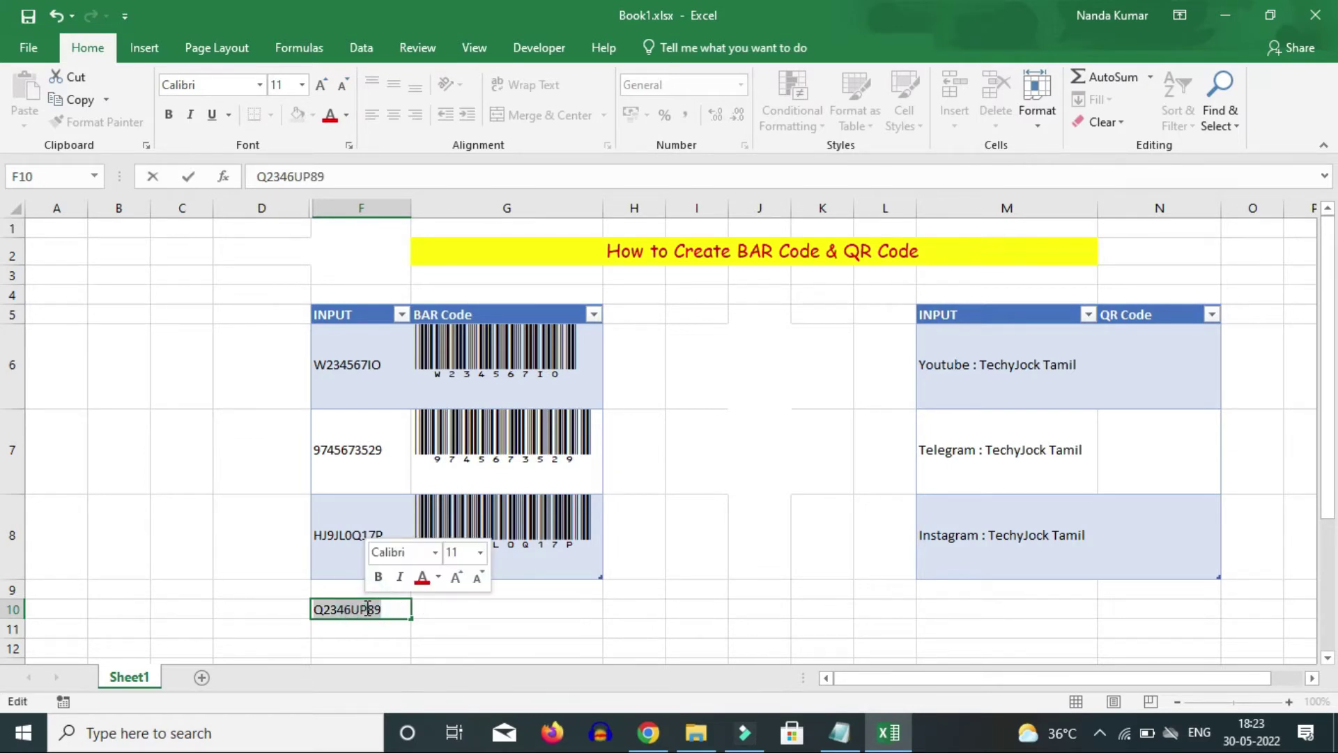
pyautogui.click(454, 606)
pyautogui.press('capslock')
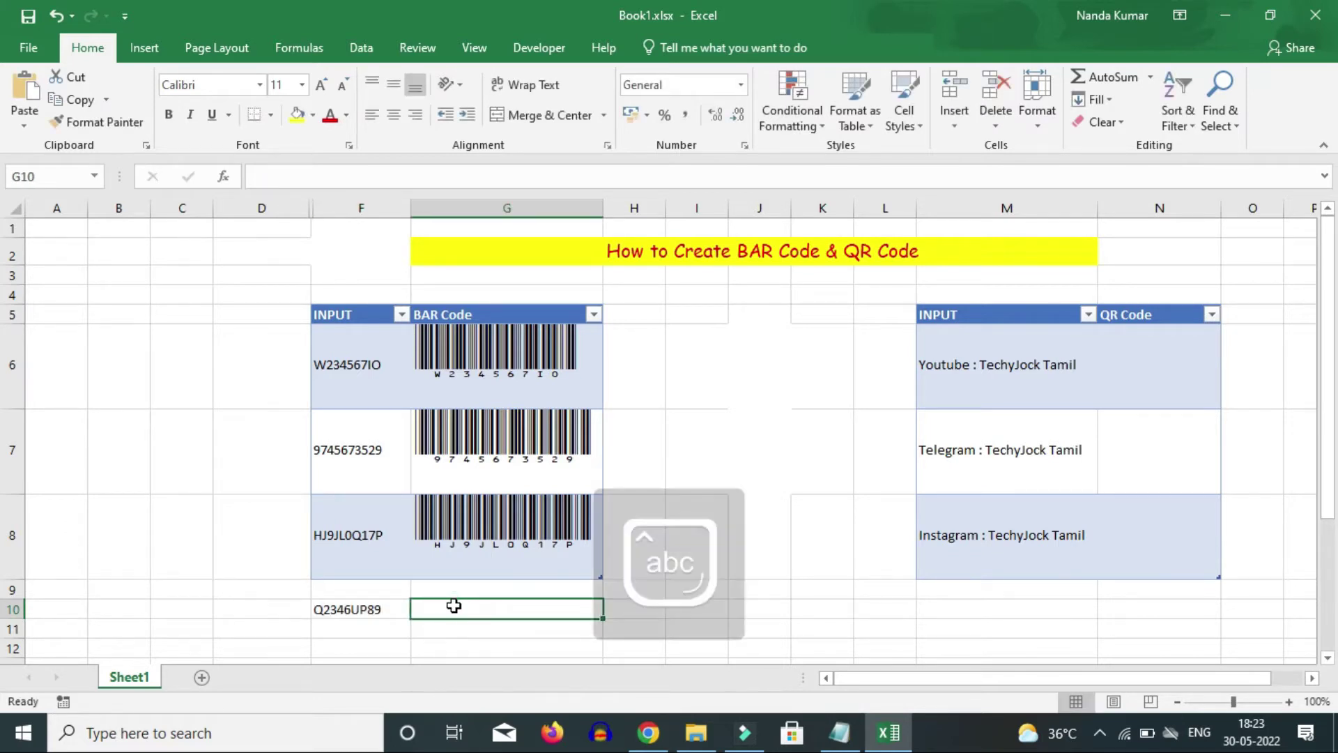
pyautogui.write('(')
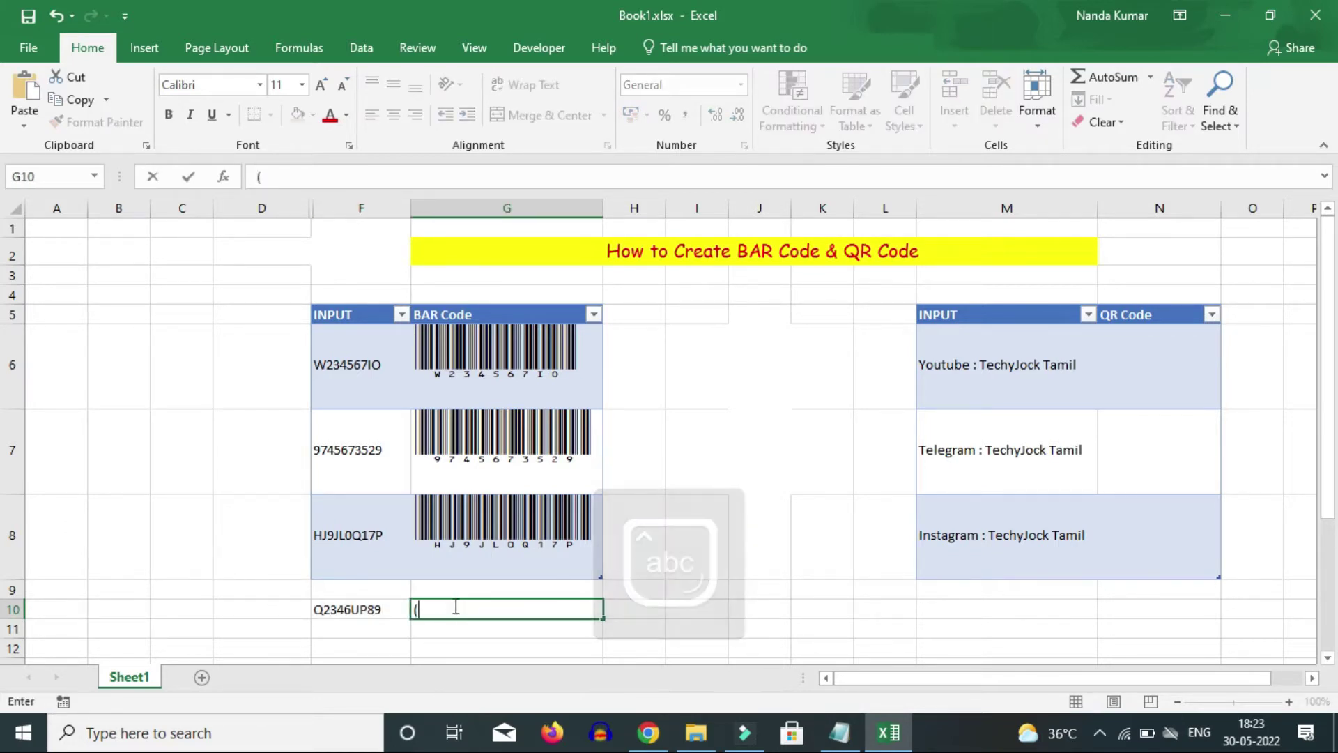
pyautogui.click(26, 87)
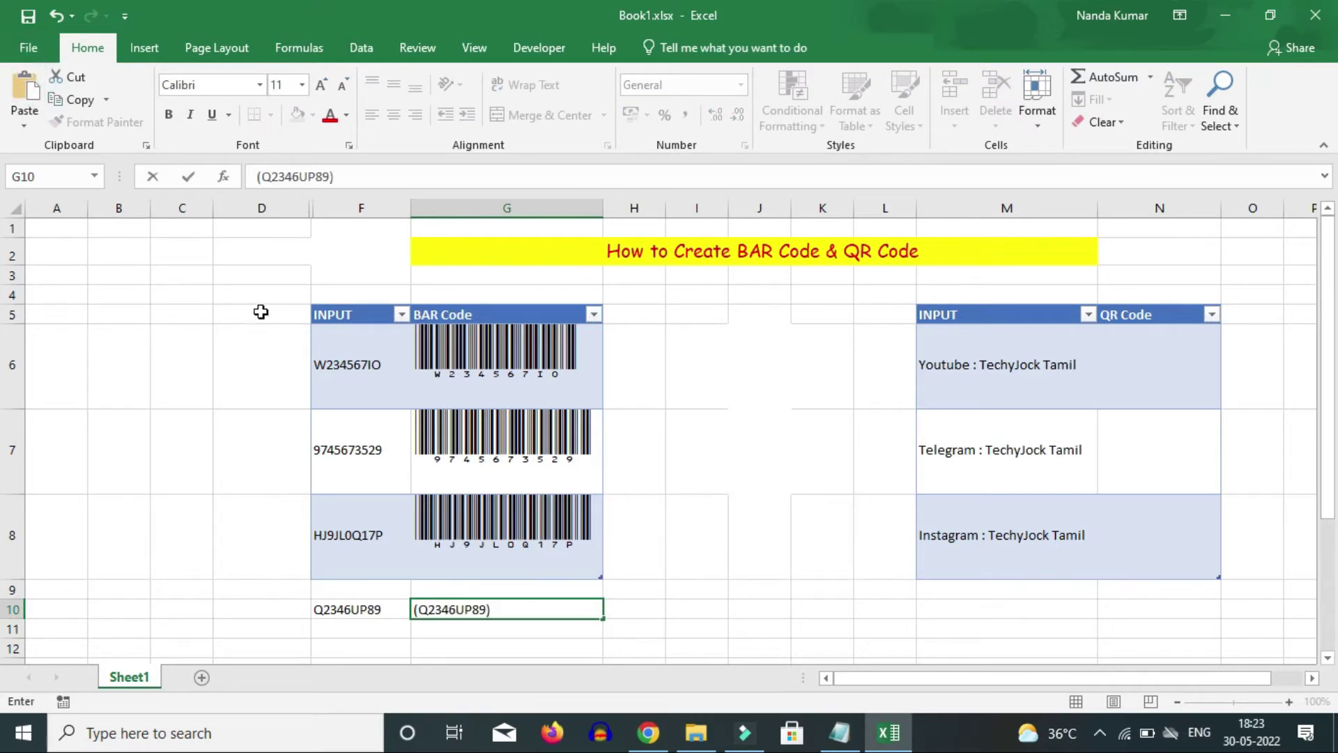
pyautogui.click(484, 648)
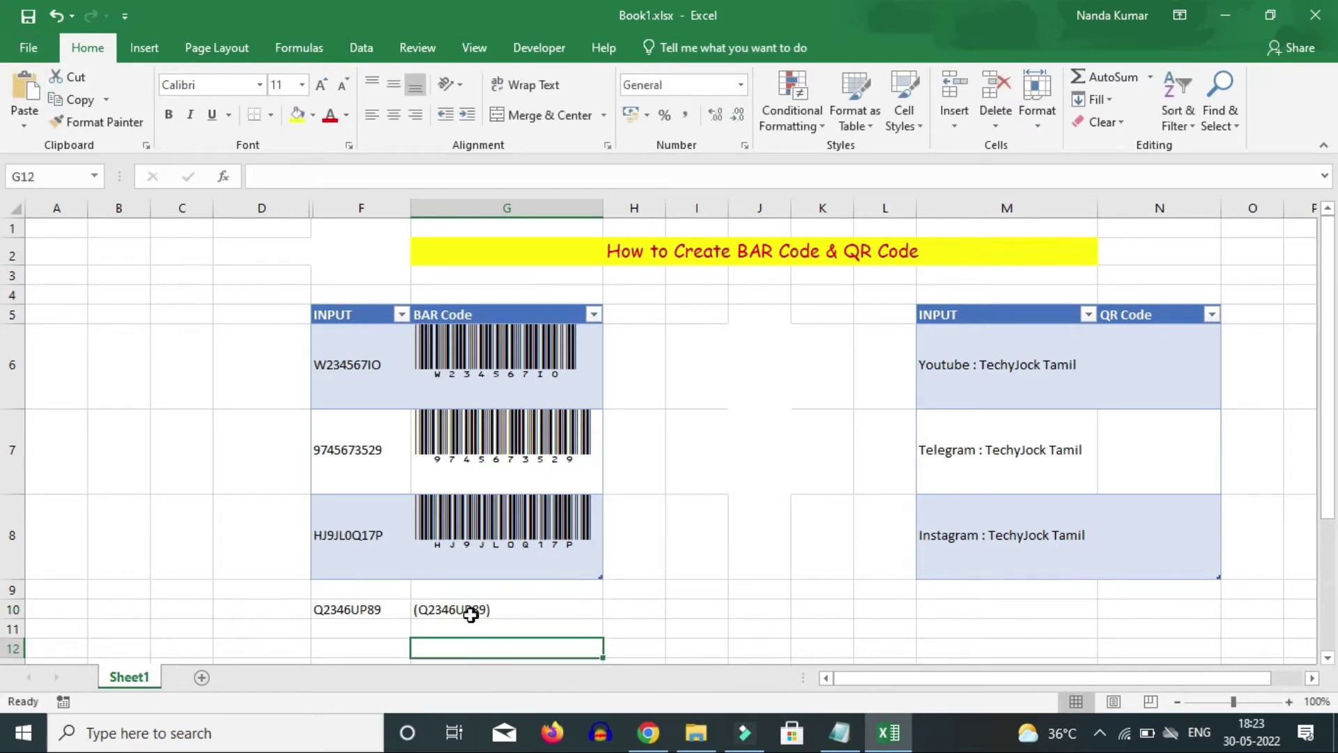
pyautogui.click(469, 617)
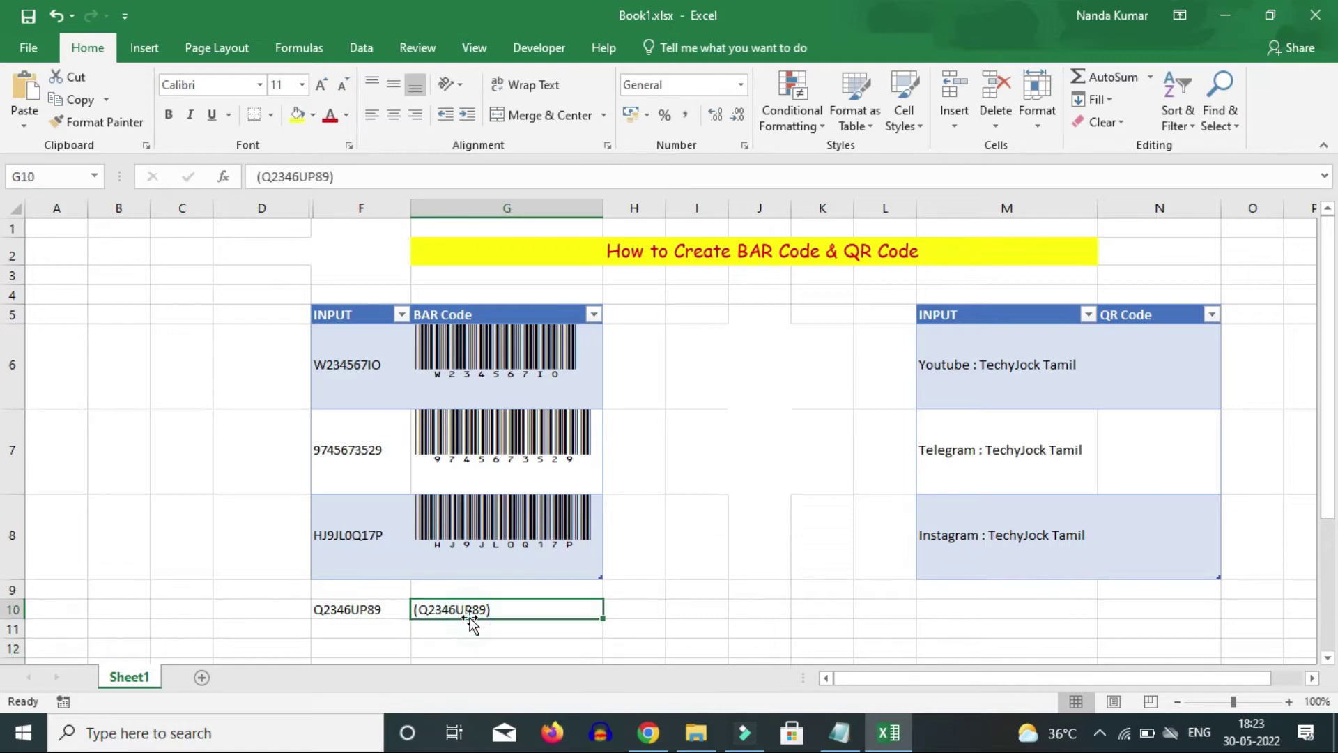
# Set G10's font to IDAHC39M Code so it renders as a barcode
pyautogui.click(258, 84)
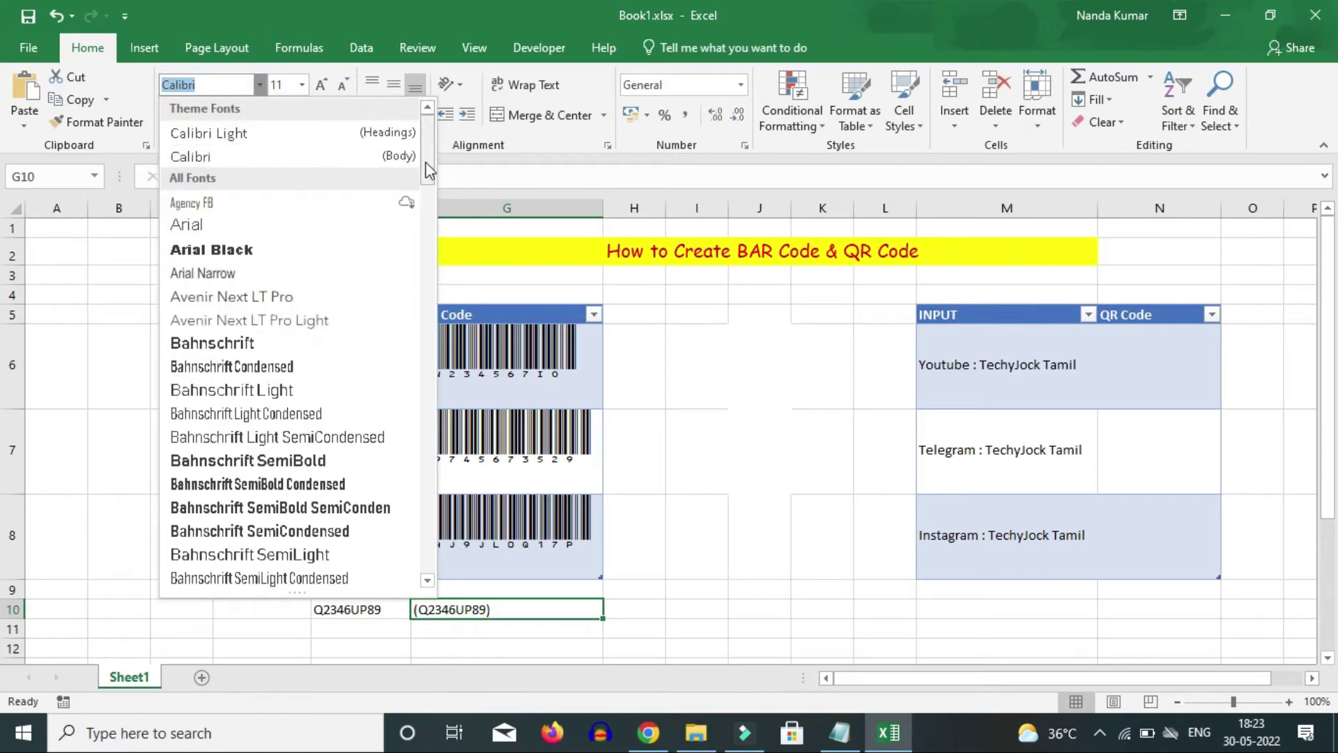
pyautogui.moveTo(427, 167); pyautogui.dragTo(414, 320)
pyautogui.click(355, 327)
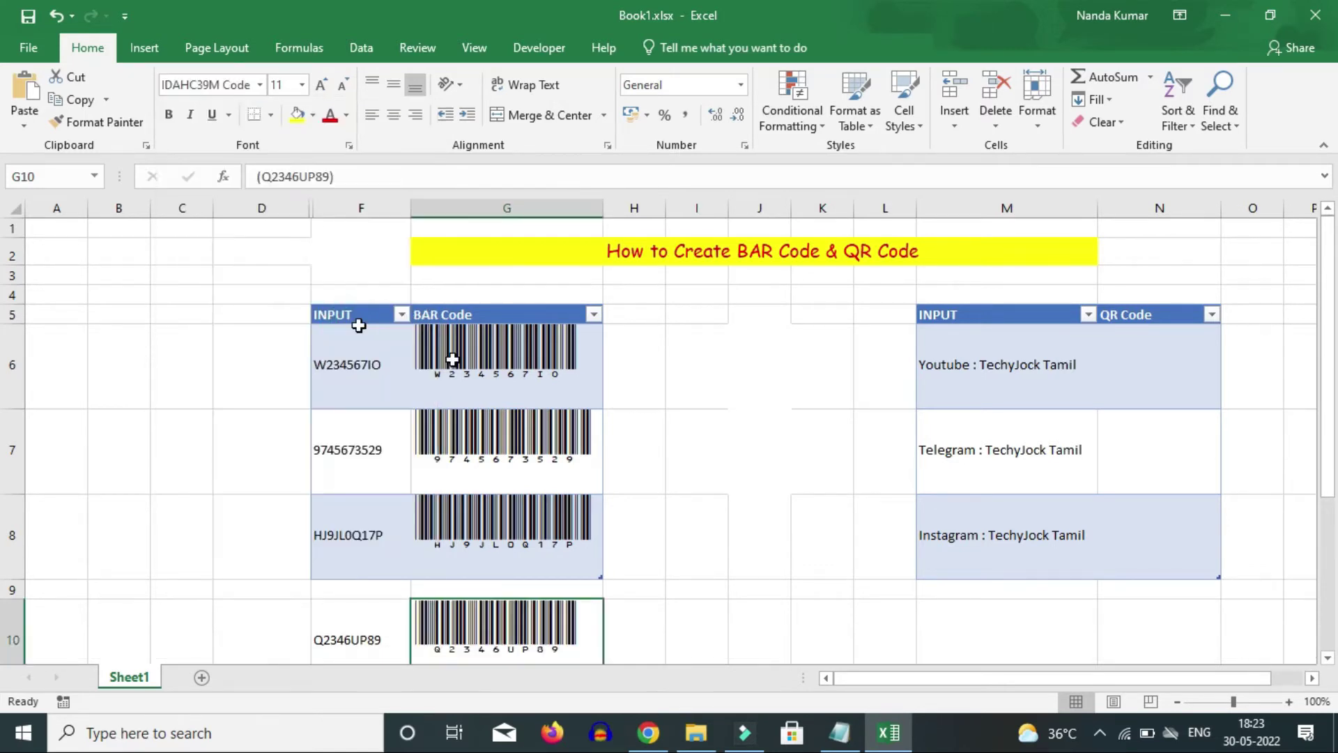
pyautogui.click(750, 589)
pyautogui.click(557, 616)
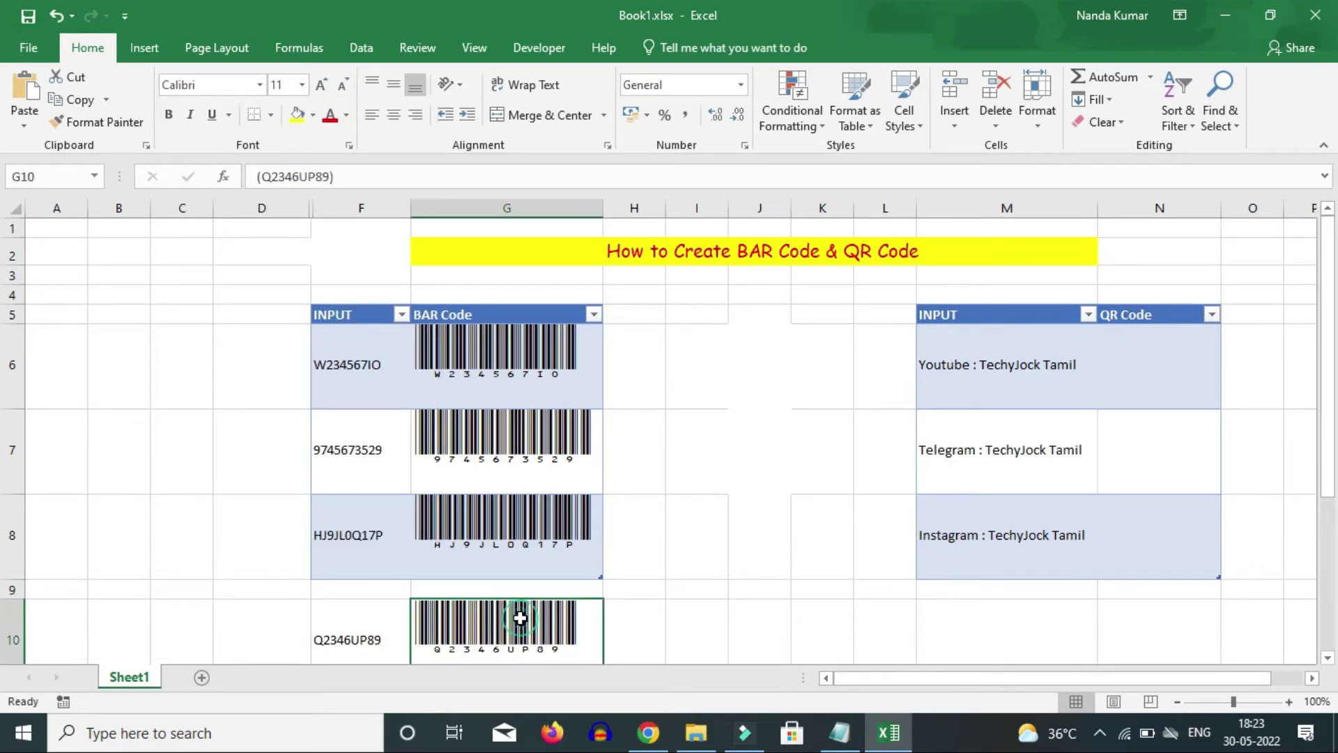
# Review the YouTube, Telegram and Instagram link rows and the saved links in Notepad
pyautogui.click(1159, 363)
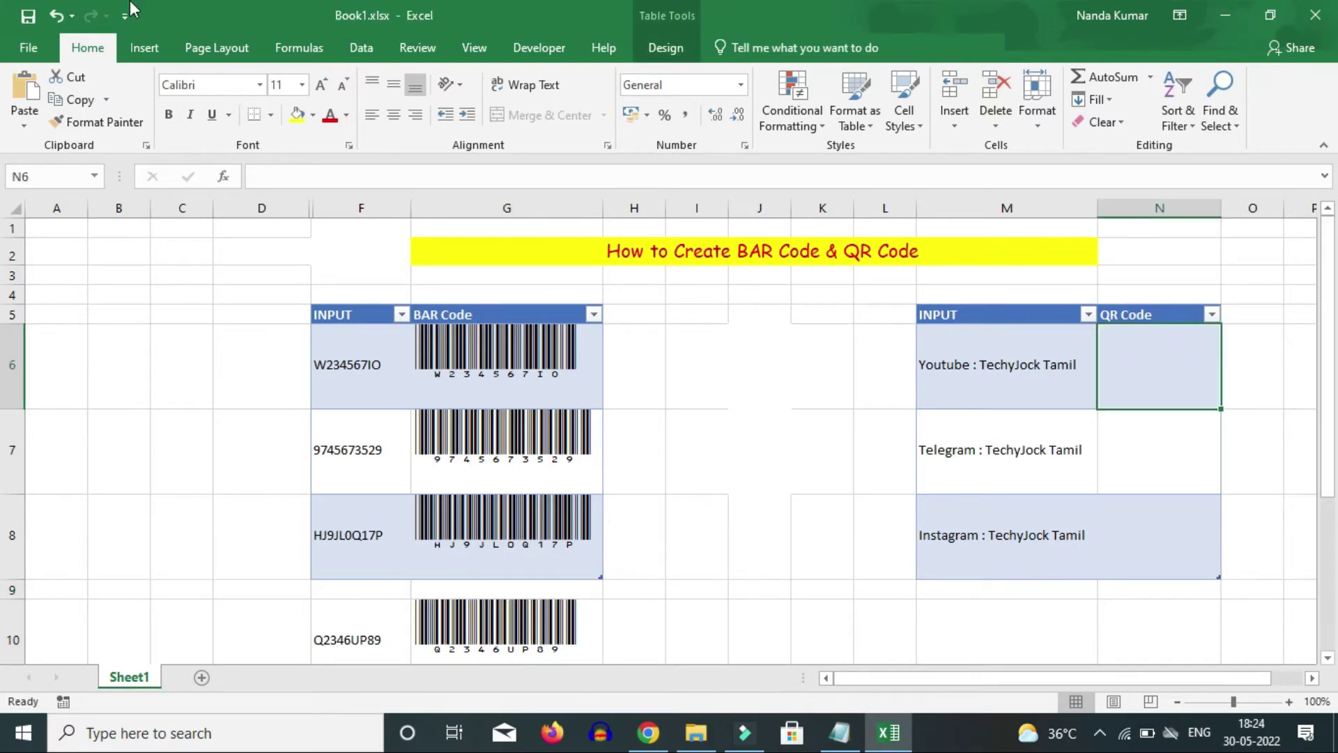
pyautogui.click(1010, 368)
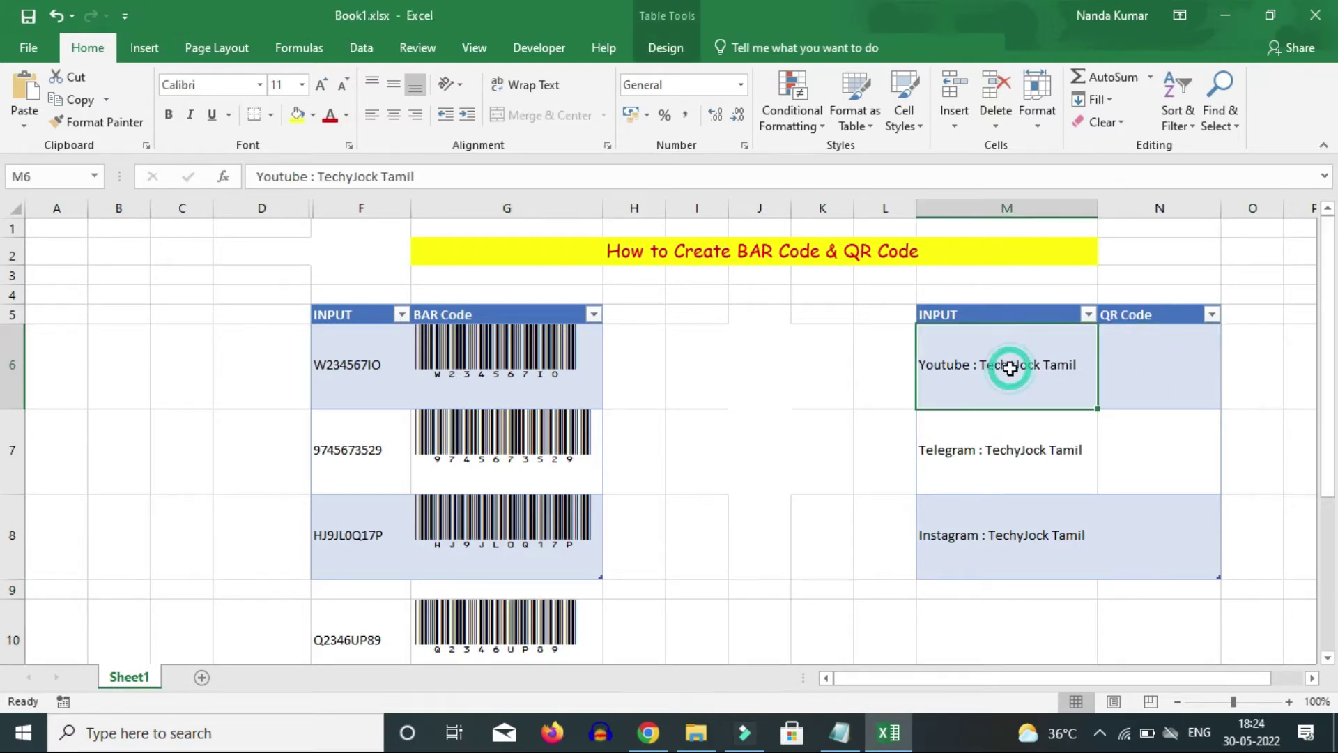
pyautogui.click(992, 450)
pyautogui.click(986, 542)
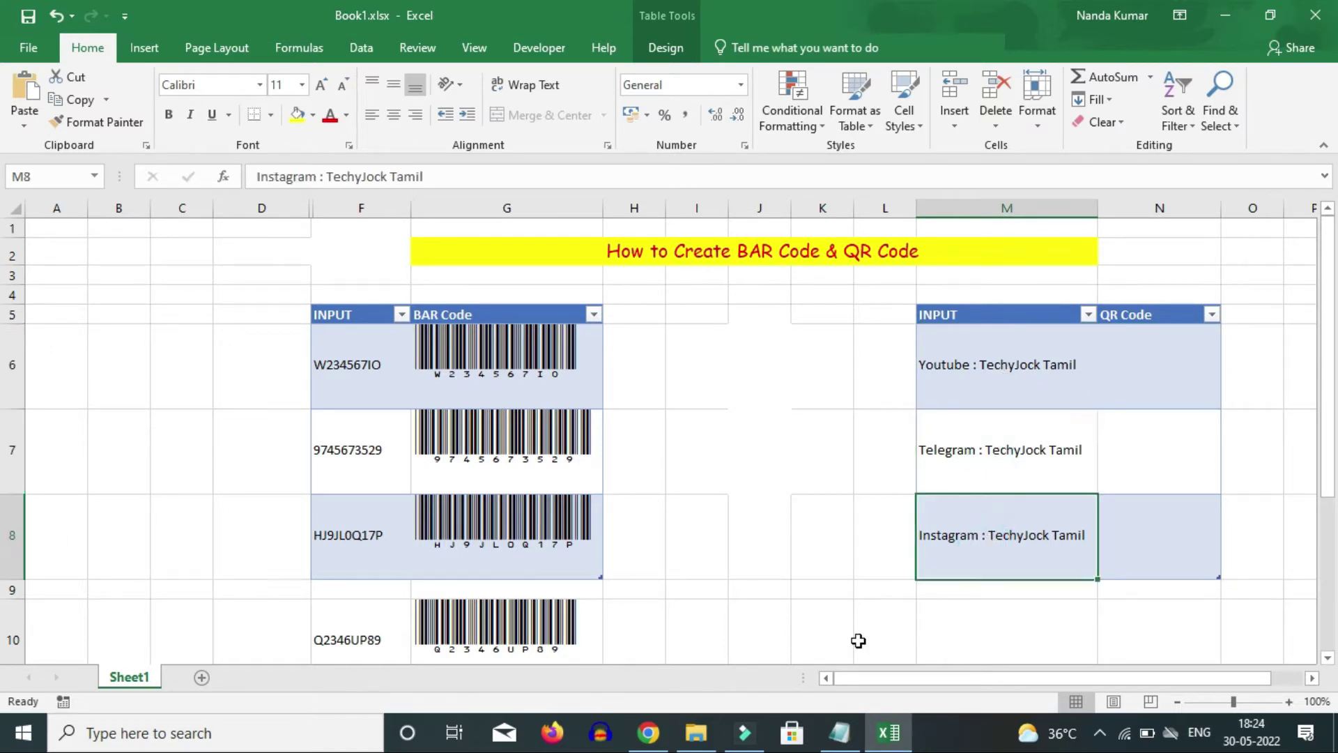
pyautogui.click(840, 743)
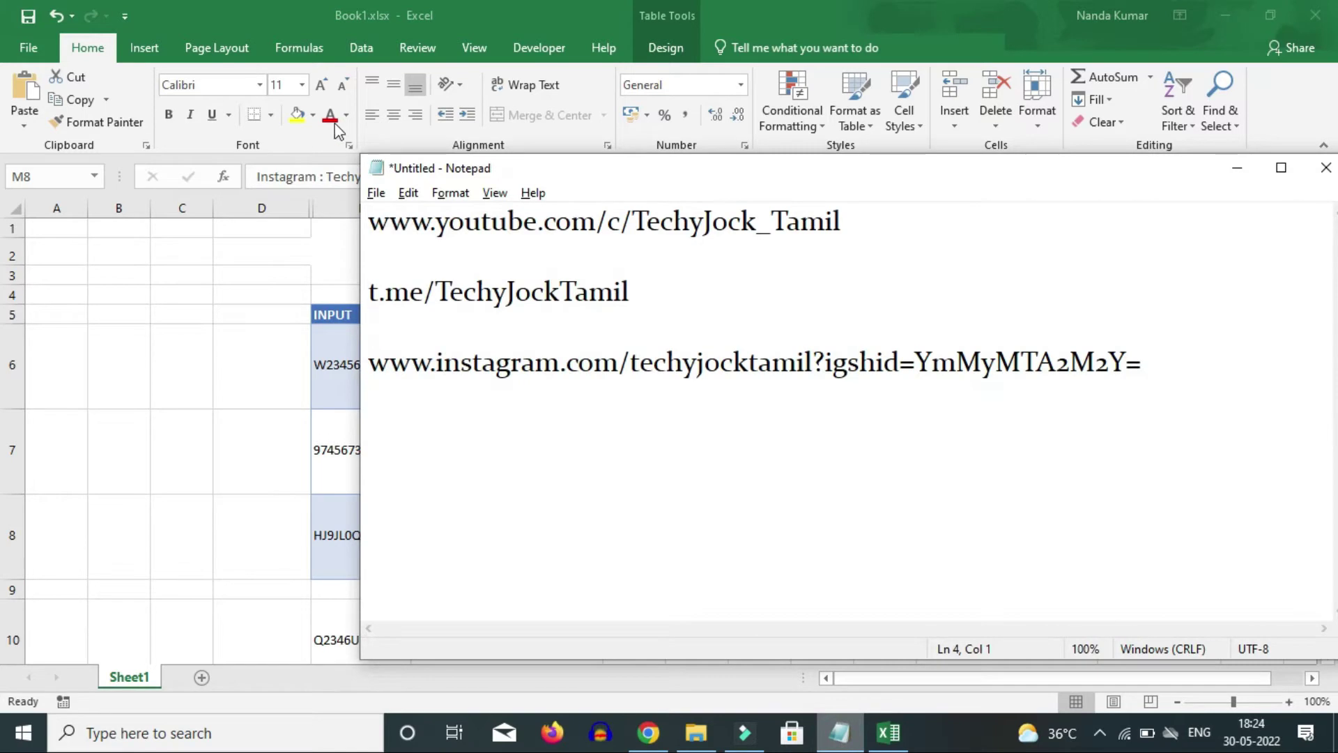
pyautogui.click(1237, 168)
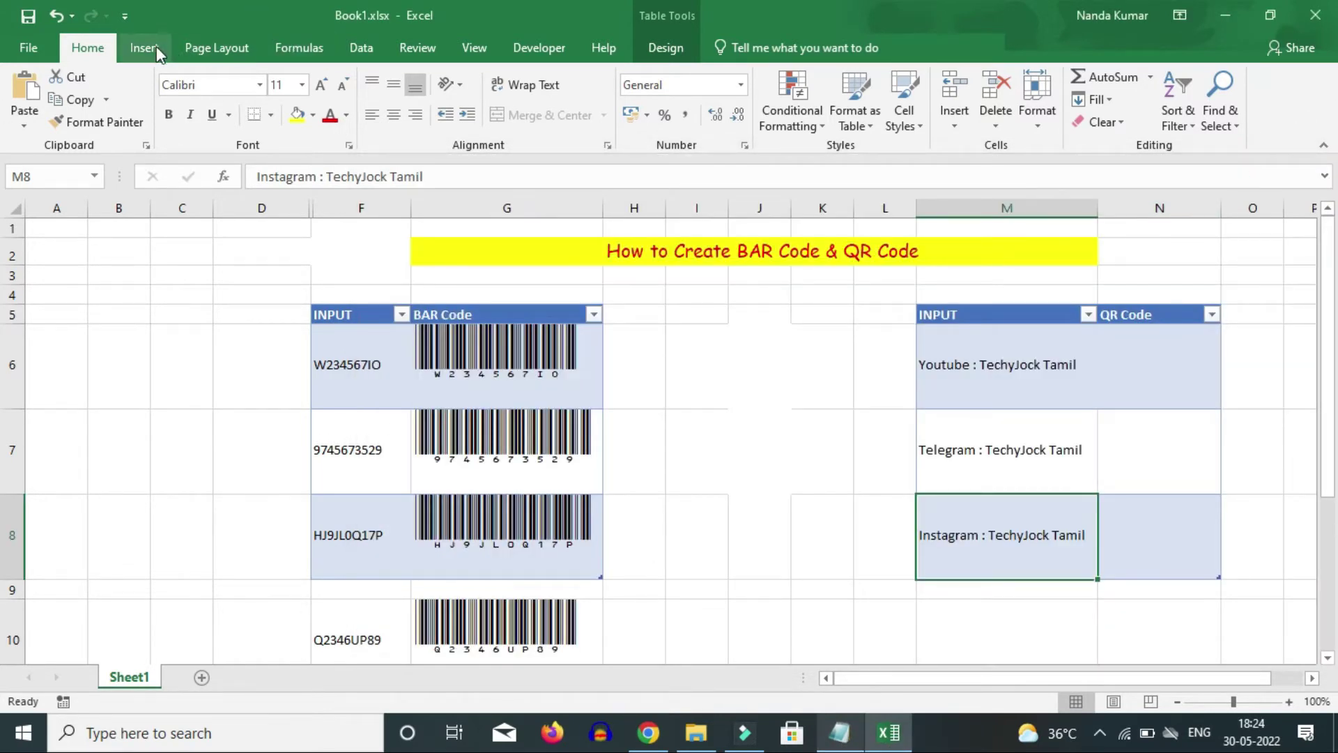
# Select QR Code cell N6 and open the Office Add-ins dialog from Insert
pyautogui.click(150, 49)
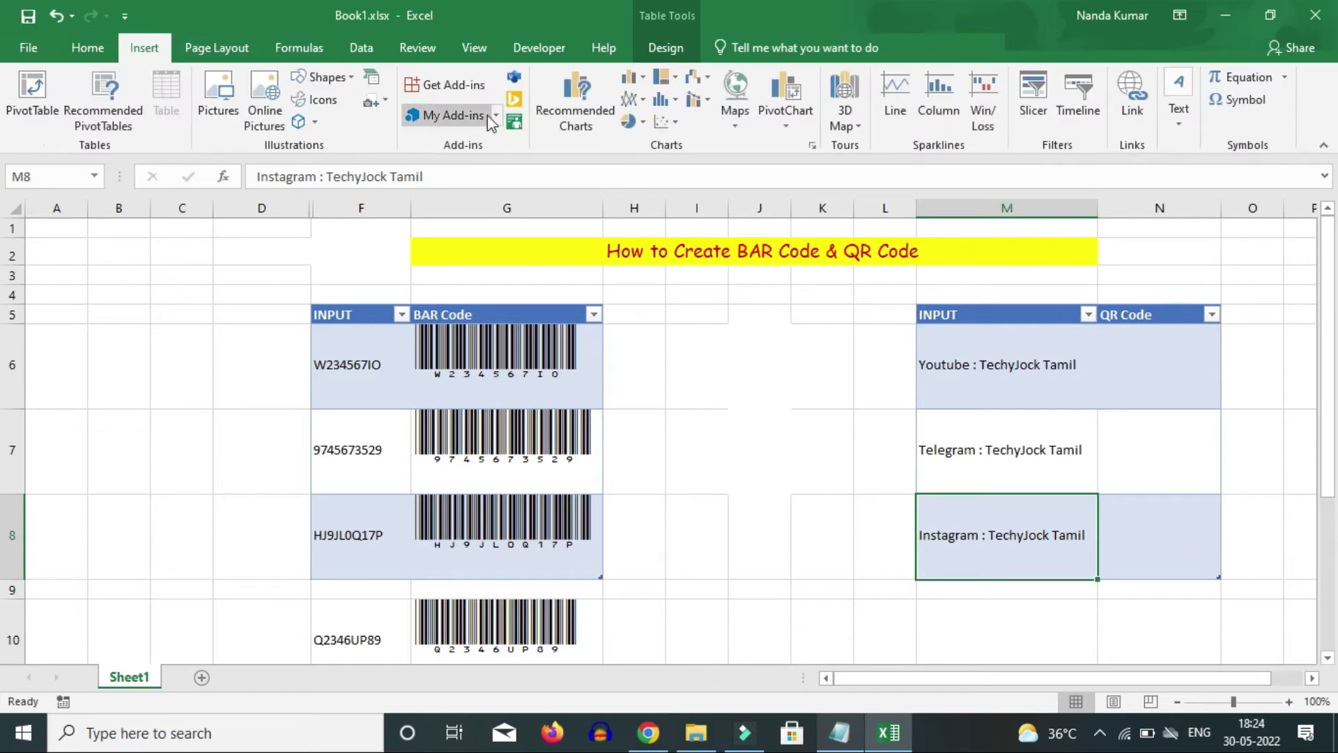
pyautogui.click(1137, 358)
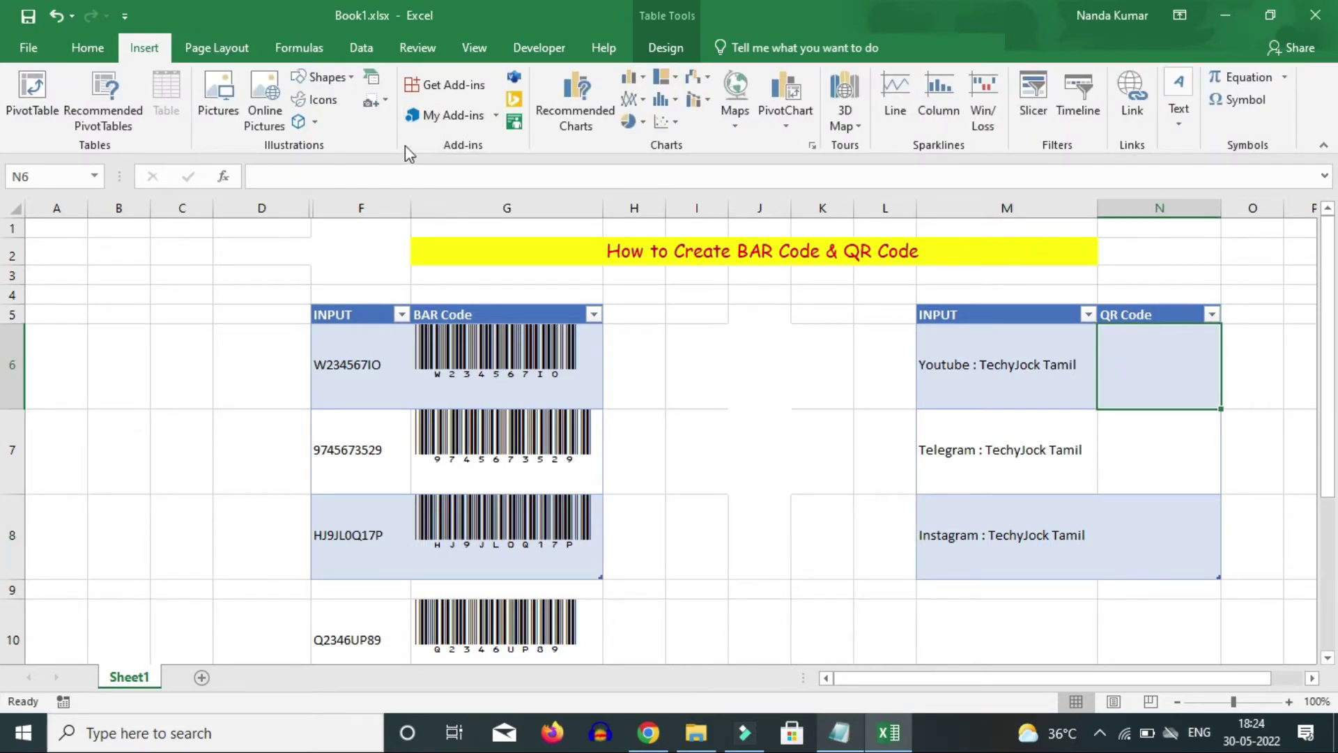
pyautogui.click(451, 119)
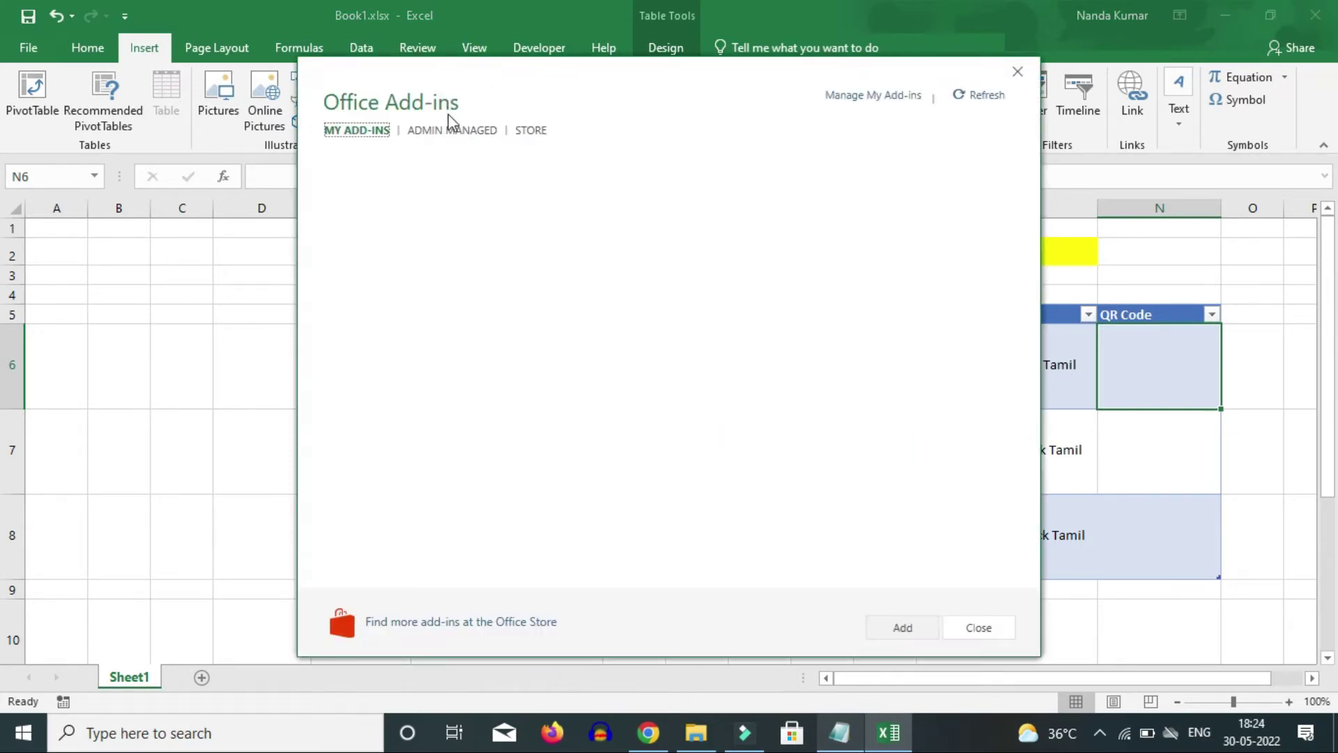
# Search the Office store for 'qr code office' and add QR4Office, accepting its terms
pyautogui.click(528, 132)
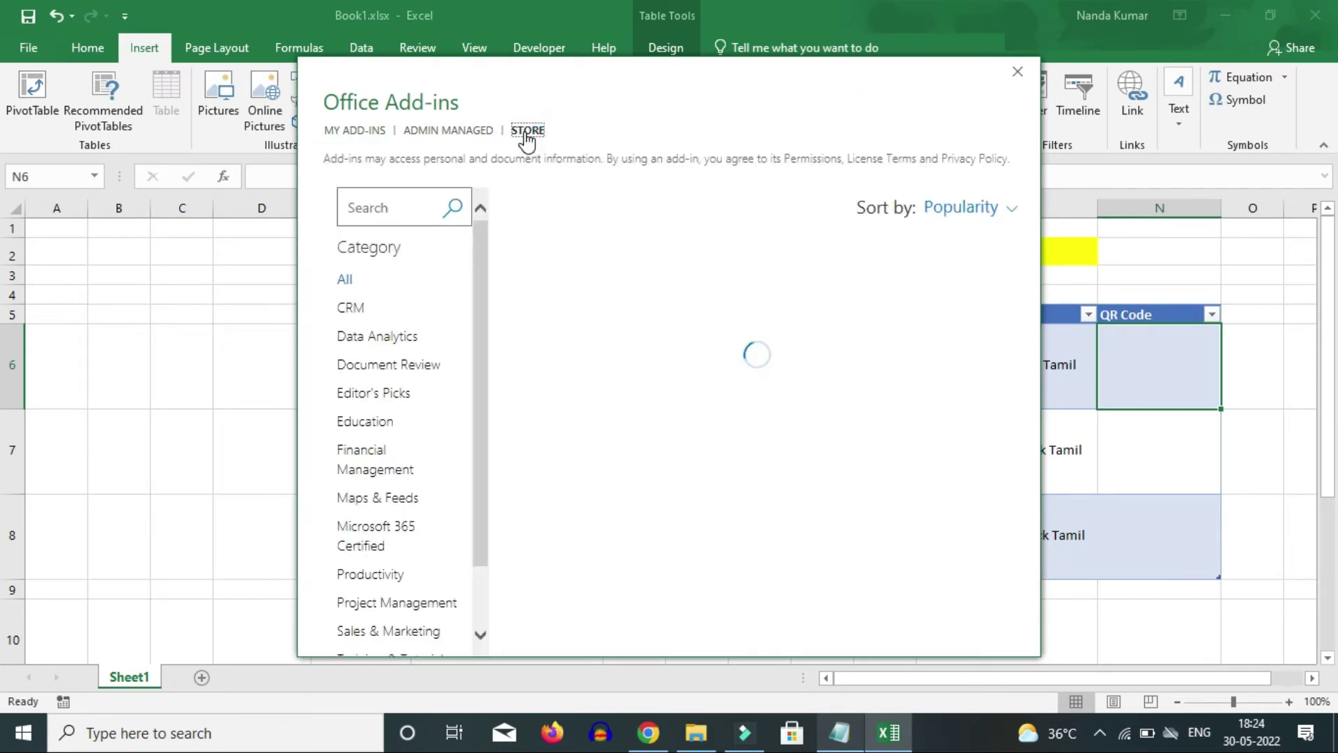
pyautogui.click(384, 207)
pyautogui.write('qr code o')
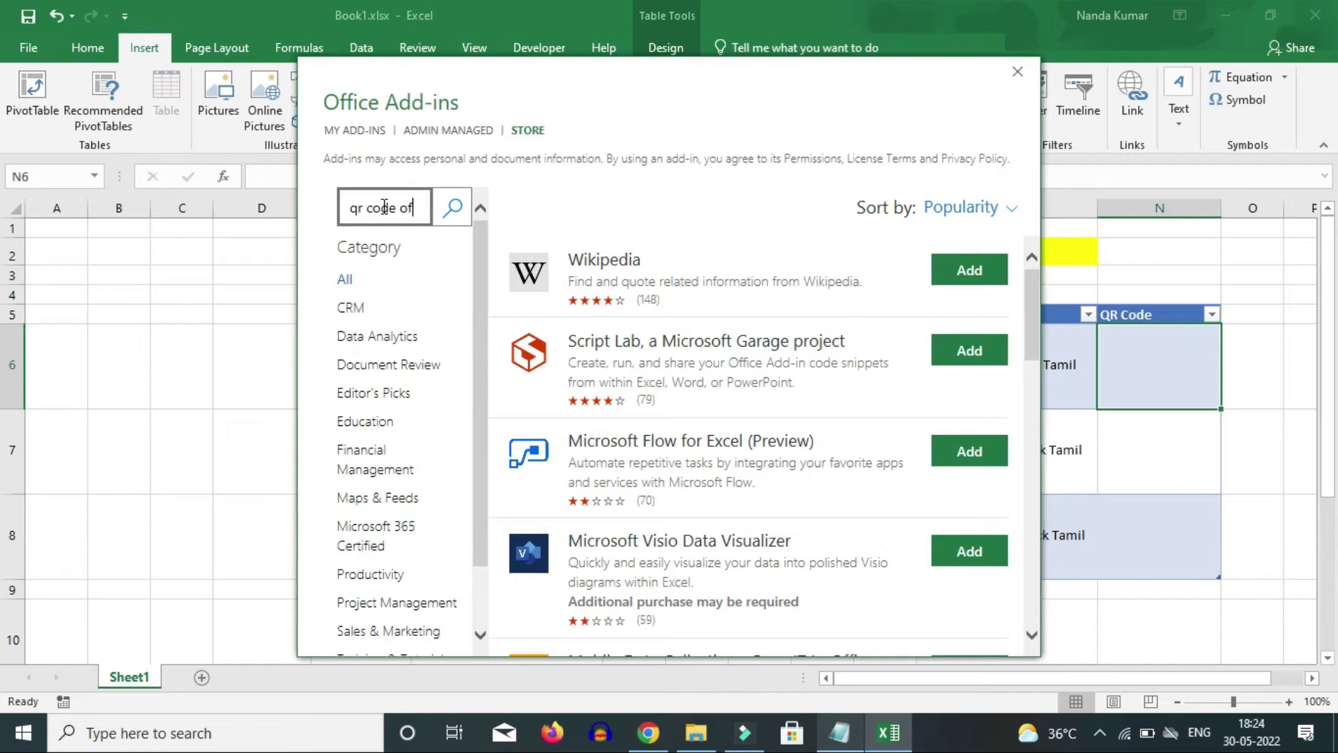
pyautogui.write('fice')
pyautogui.click(454, 210)
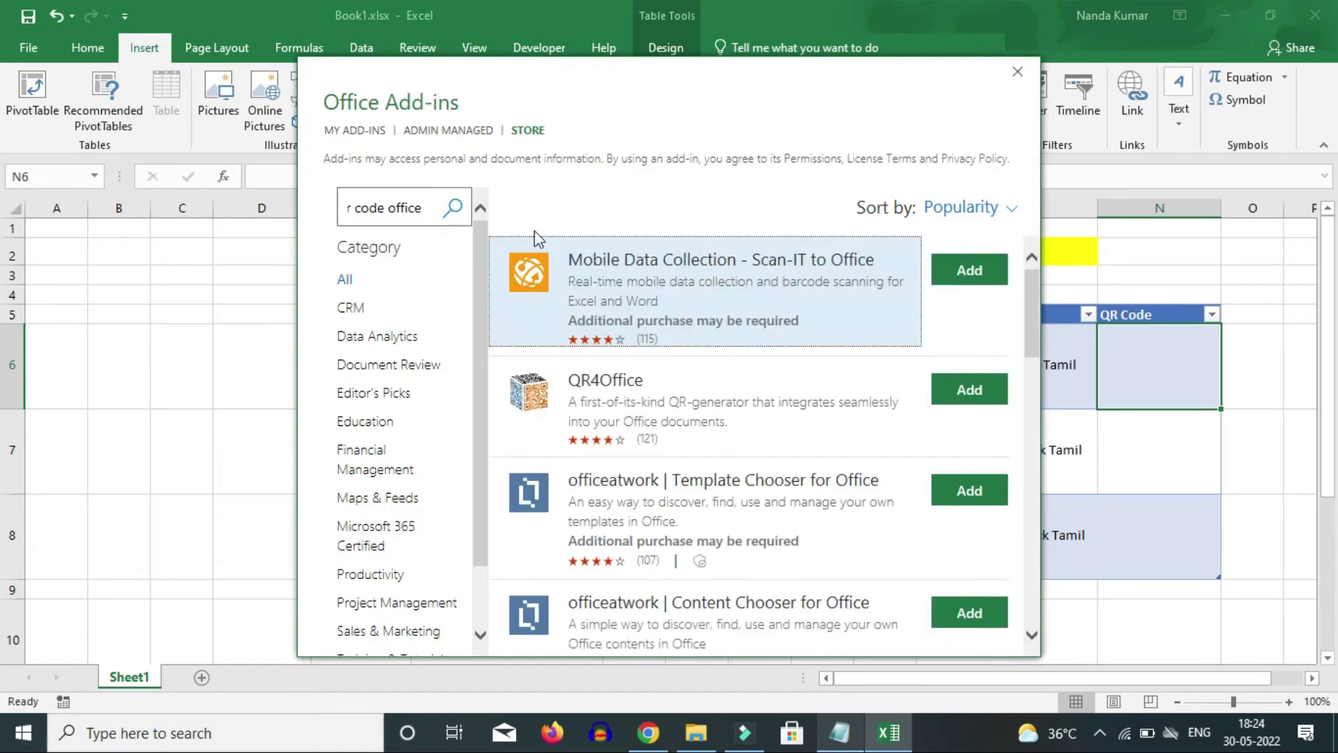
pyautogui.click(964, 396)
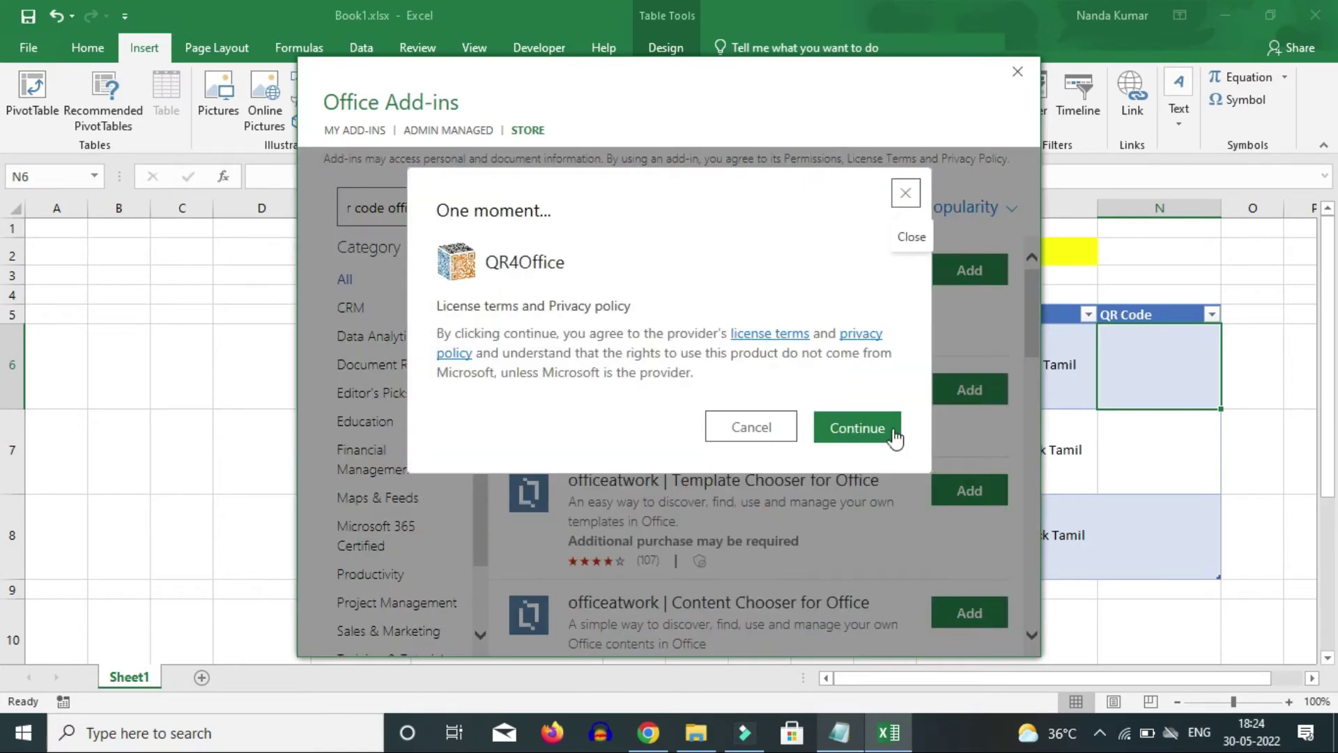
pyautogui.click(871, 432)
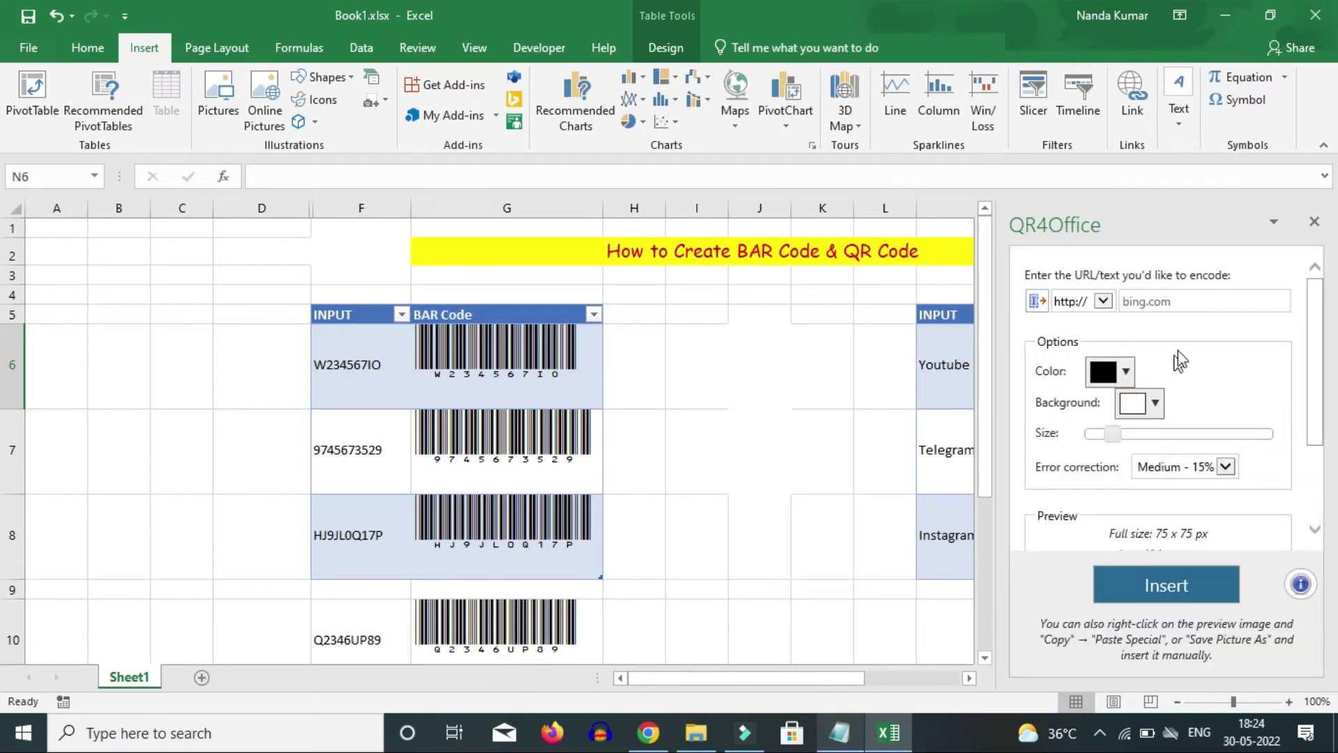
# Pick a bright green, darken it, and set it as the QR4Office code colour
pyautogui.click(1125, 371)
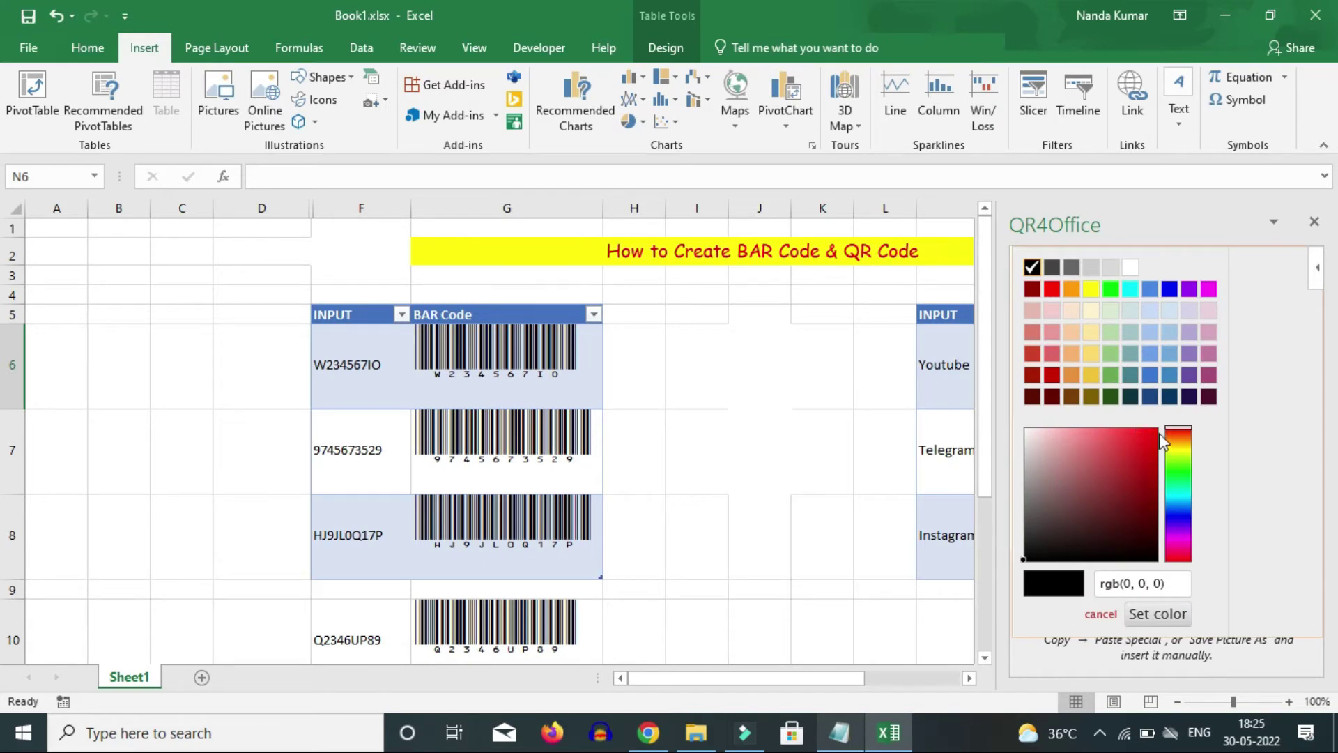
pyautogui.click(1177, 475)
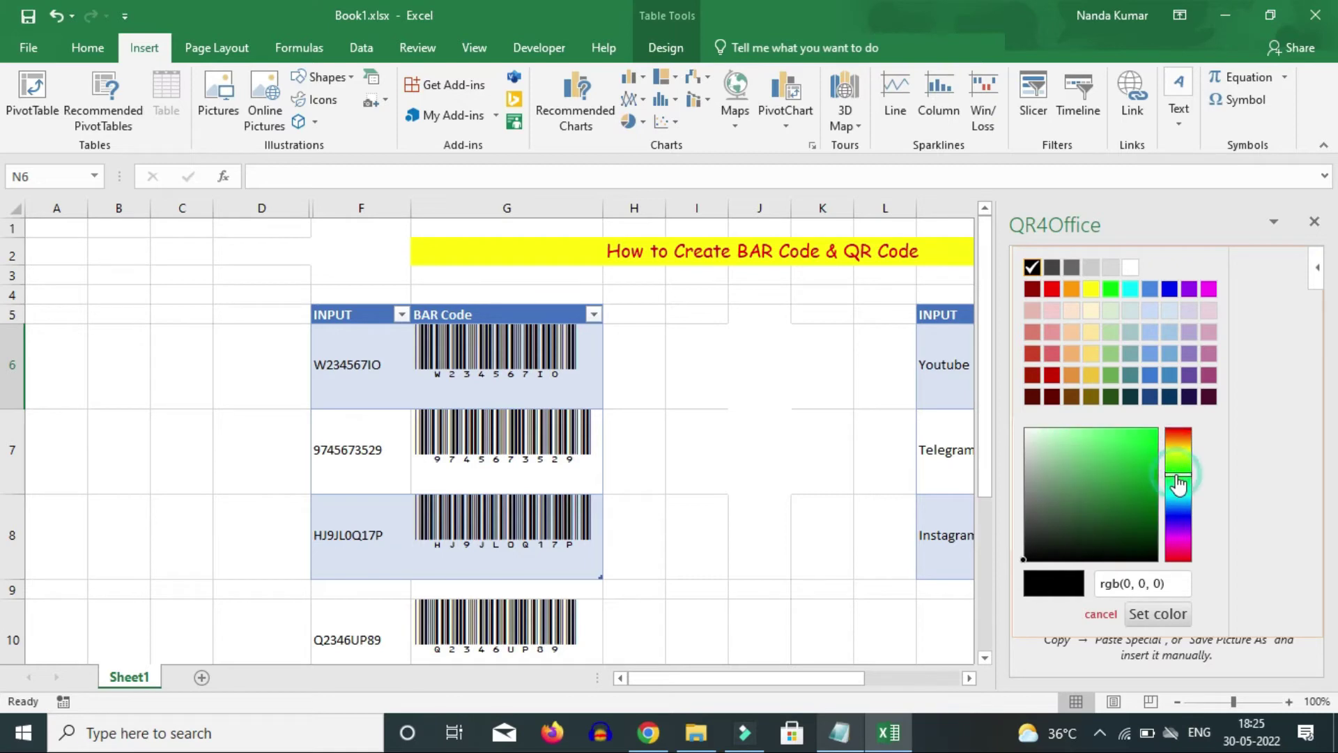
pyautogui.click(1155, 433)
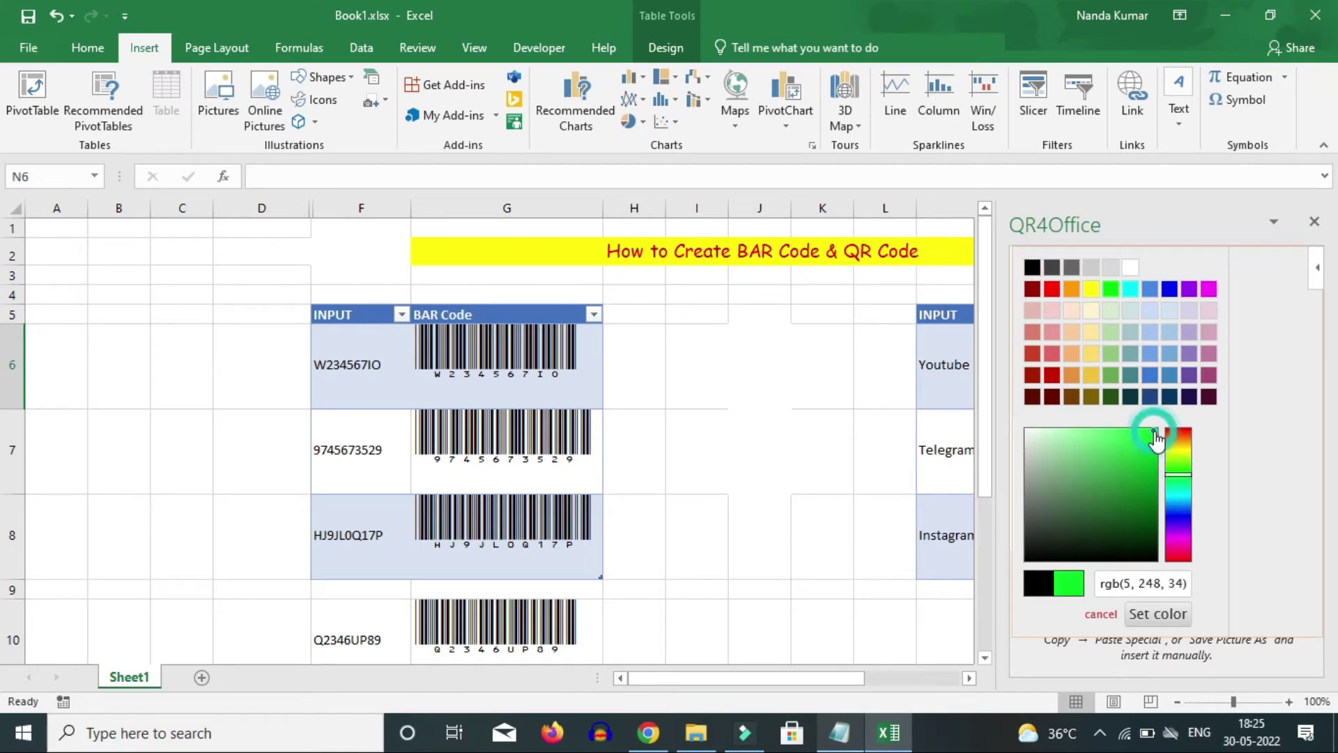
pyautogui.moveTo(1154, 436); pyautogui.dragTo(1143, 483)
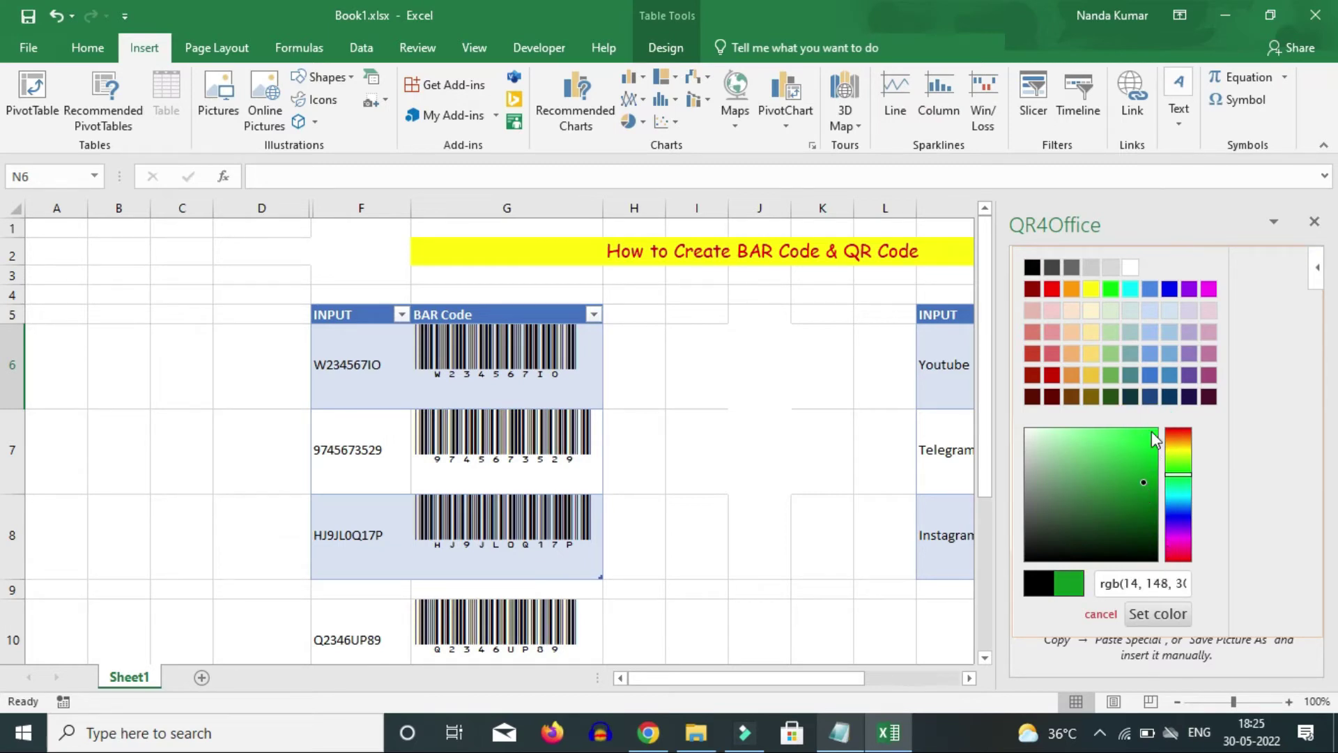
pyautogui.click(1155, 615)
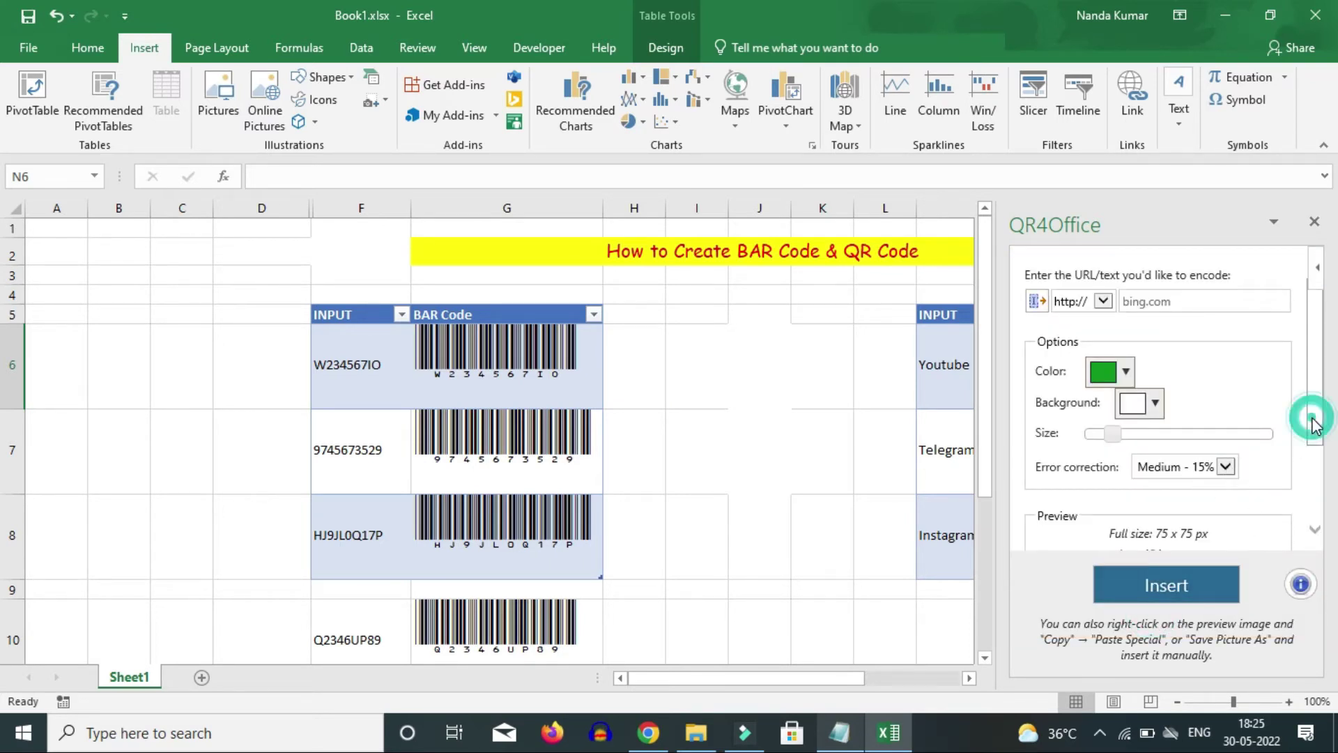
pyautogui.moveTo(1316, 426)
pyautogui.mouseDown()
pyautogui.moveTo(1310, 481)
pyautogui.moveTo(1310, 415)
pyautogui.mouseUp()
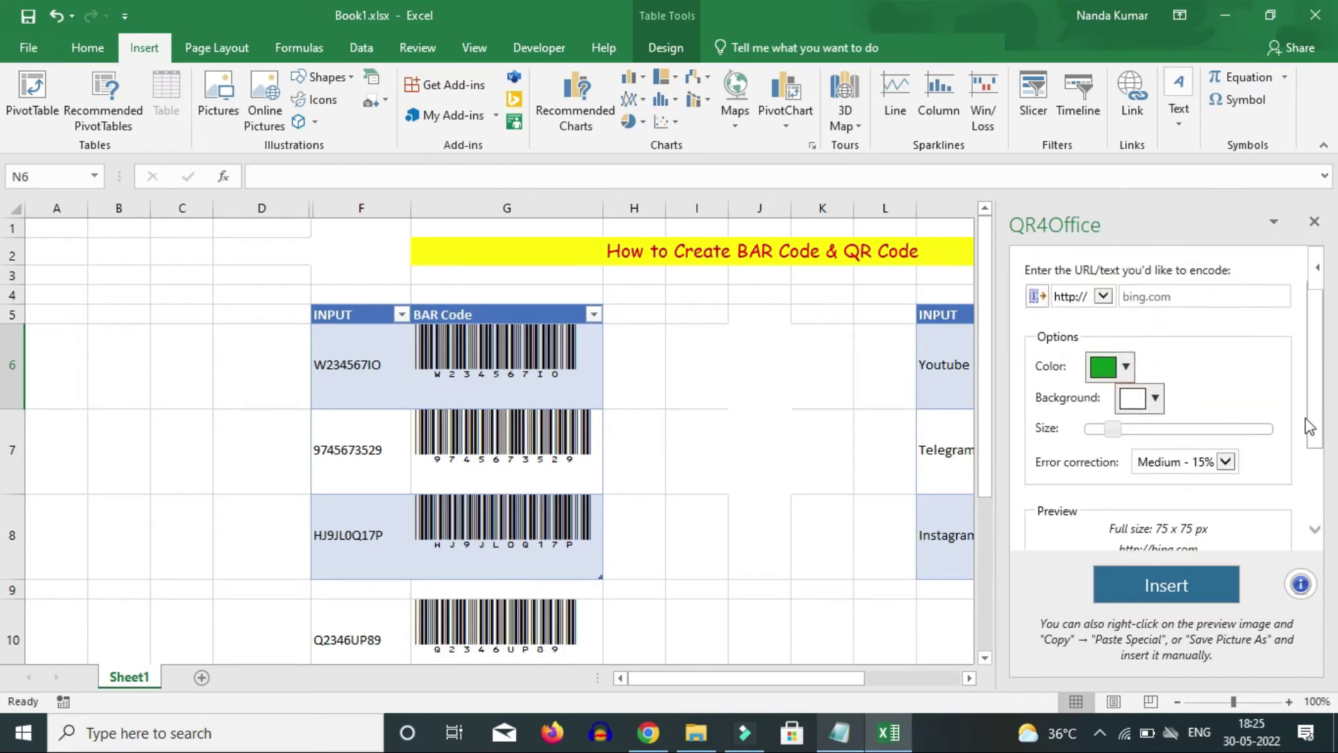
pyautogui.click(1152, 301)
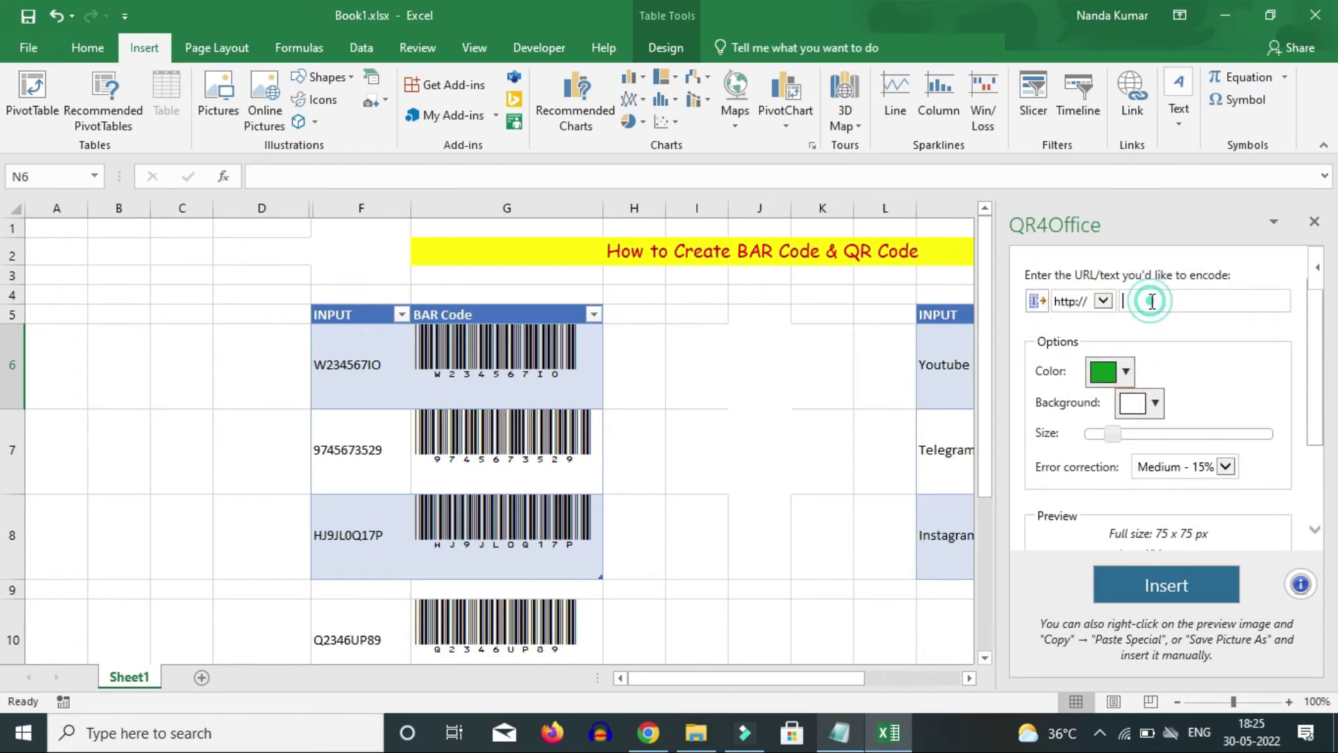
pyautogui.click(1104, 301)
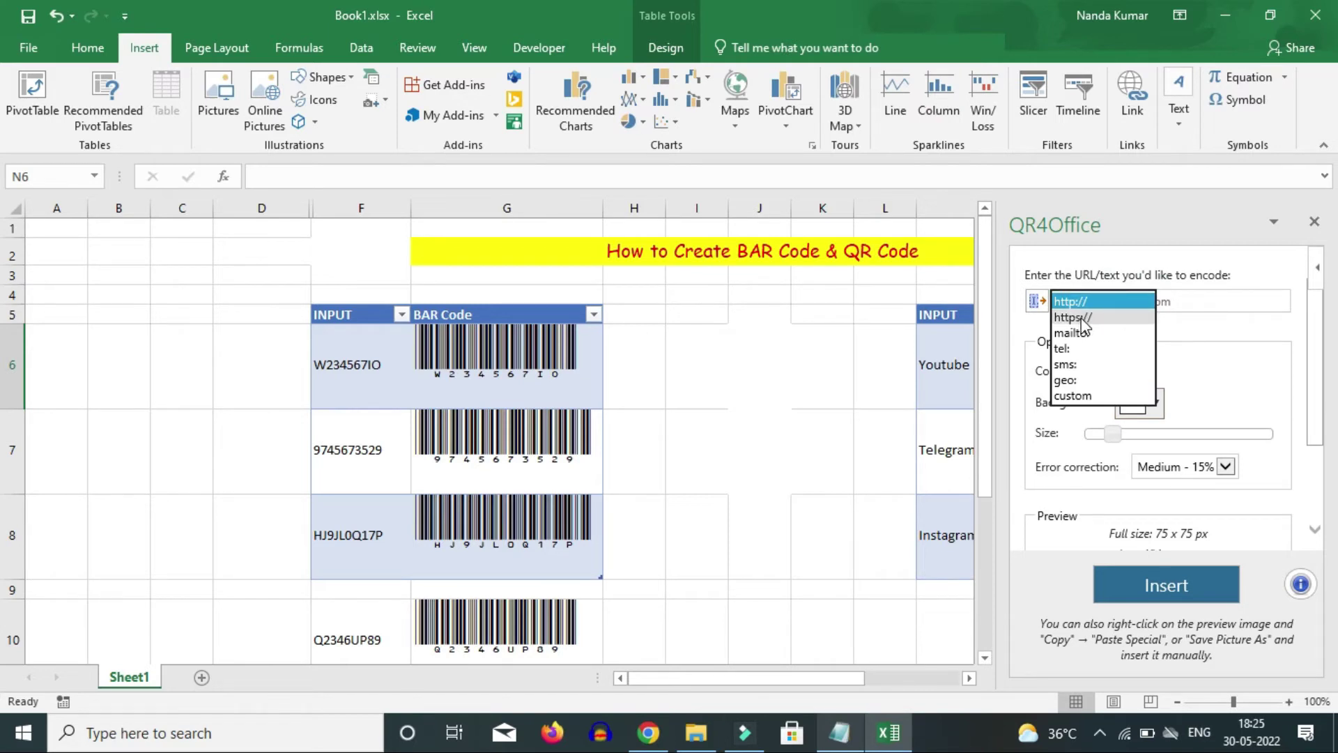
pyautogui.click(1082, 319)
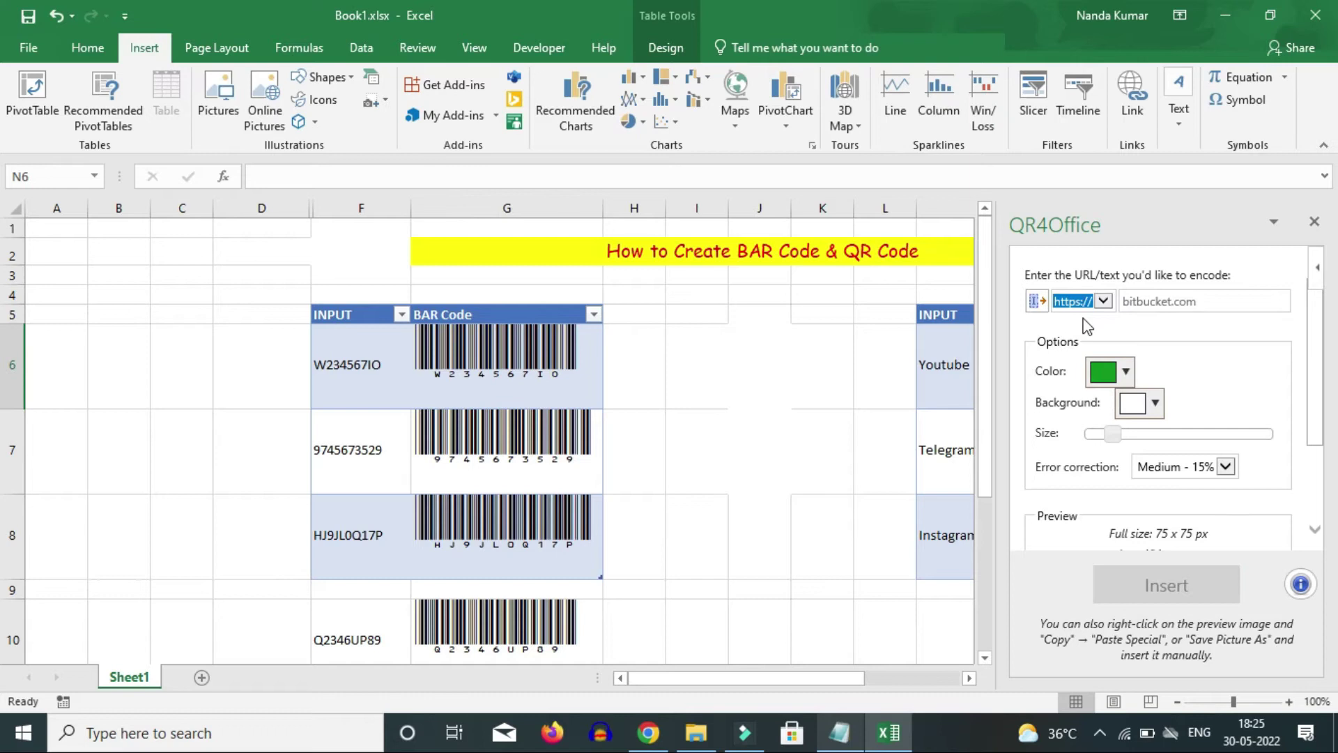
pyautogui.click(1141, 301)
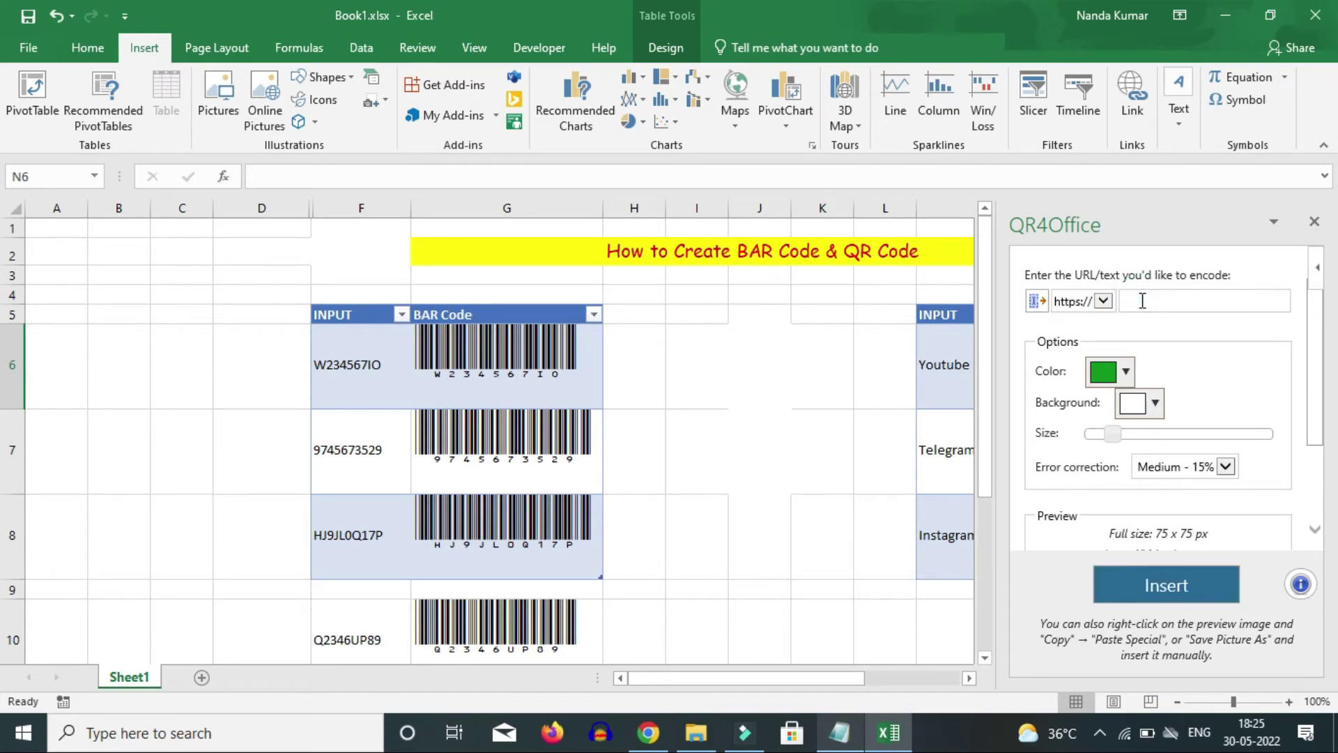
pyautogui.write('www')
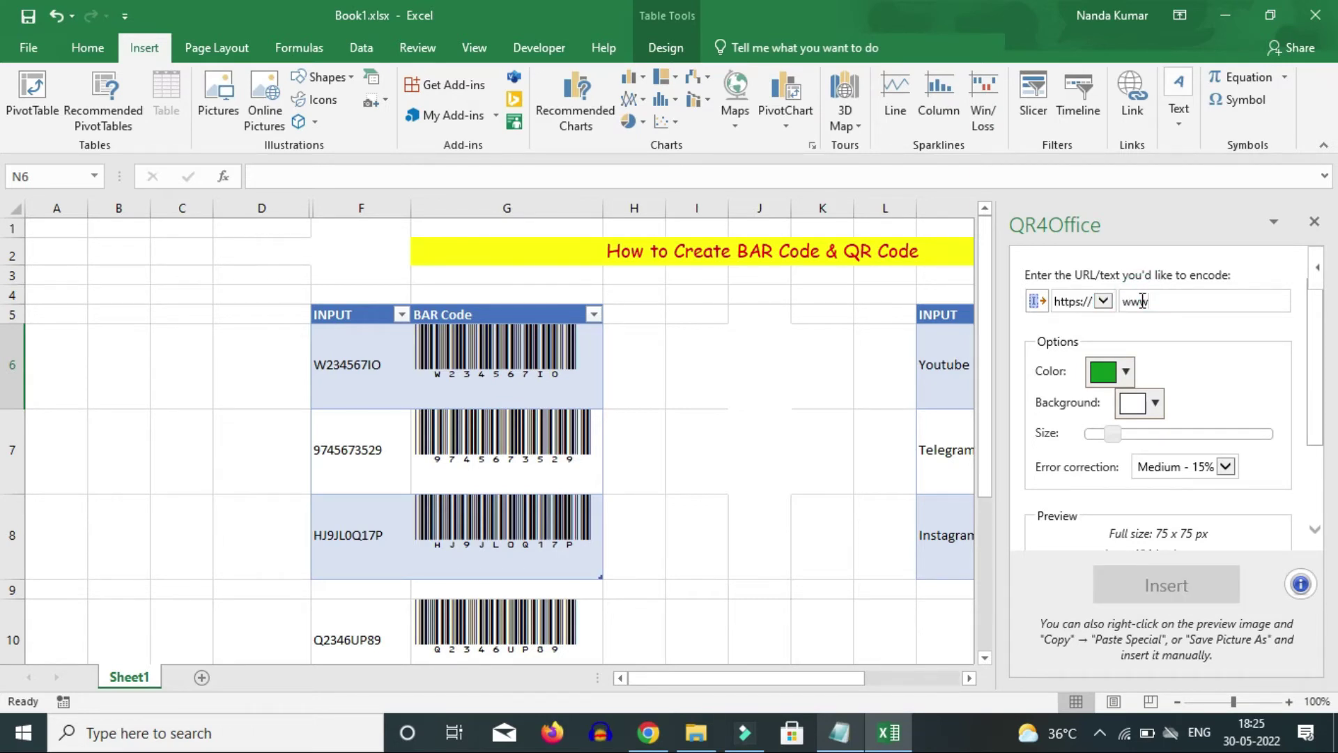
pyautogui.write('.youtube')
pyautogui.write('.com')
pyautogui.write('/c/')
pyautogui.write('Techy')
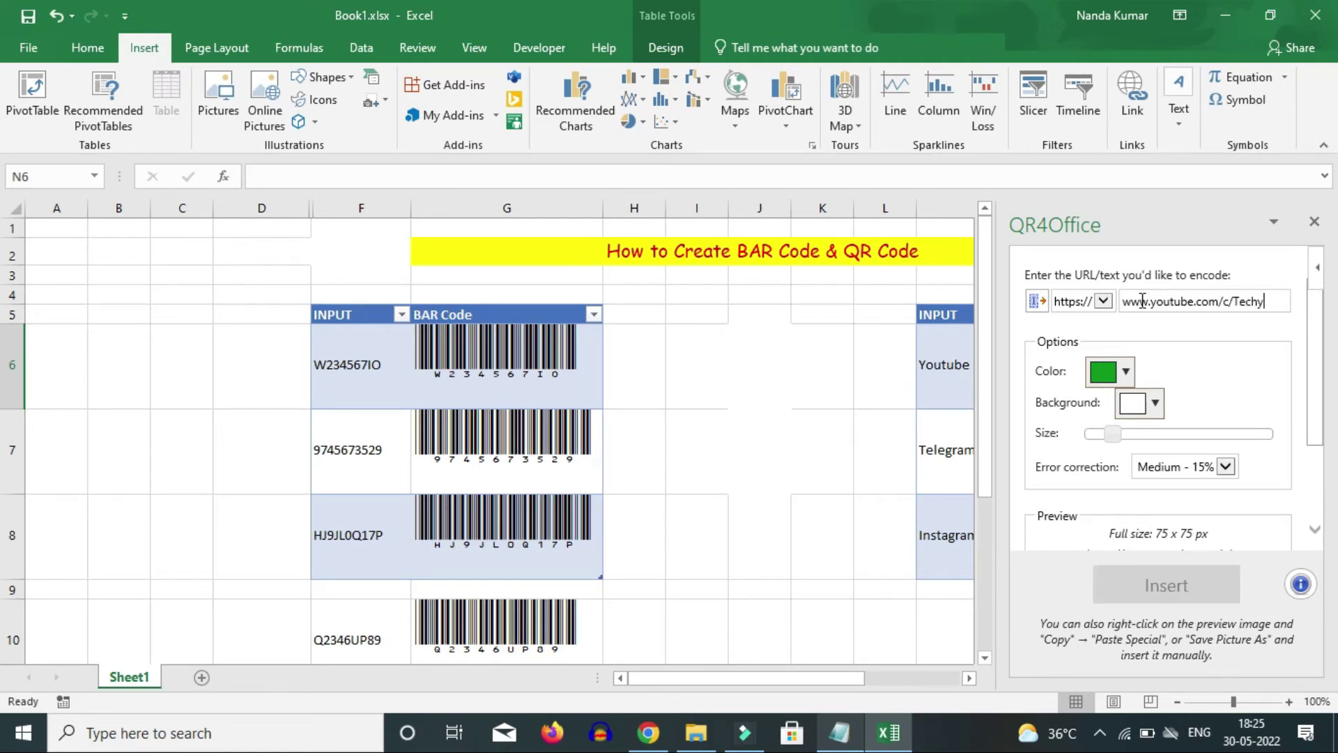
pyautogui.write('J')
pyautogui.write('oc')
pyautogui.write('e')
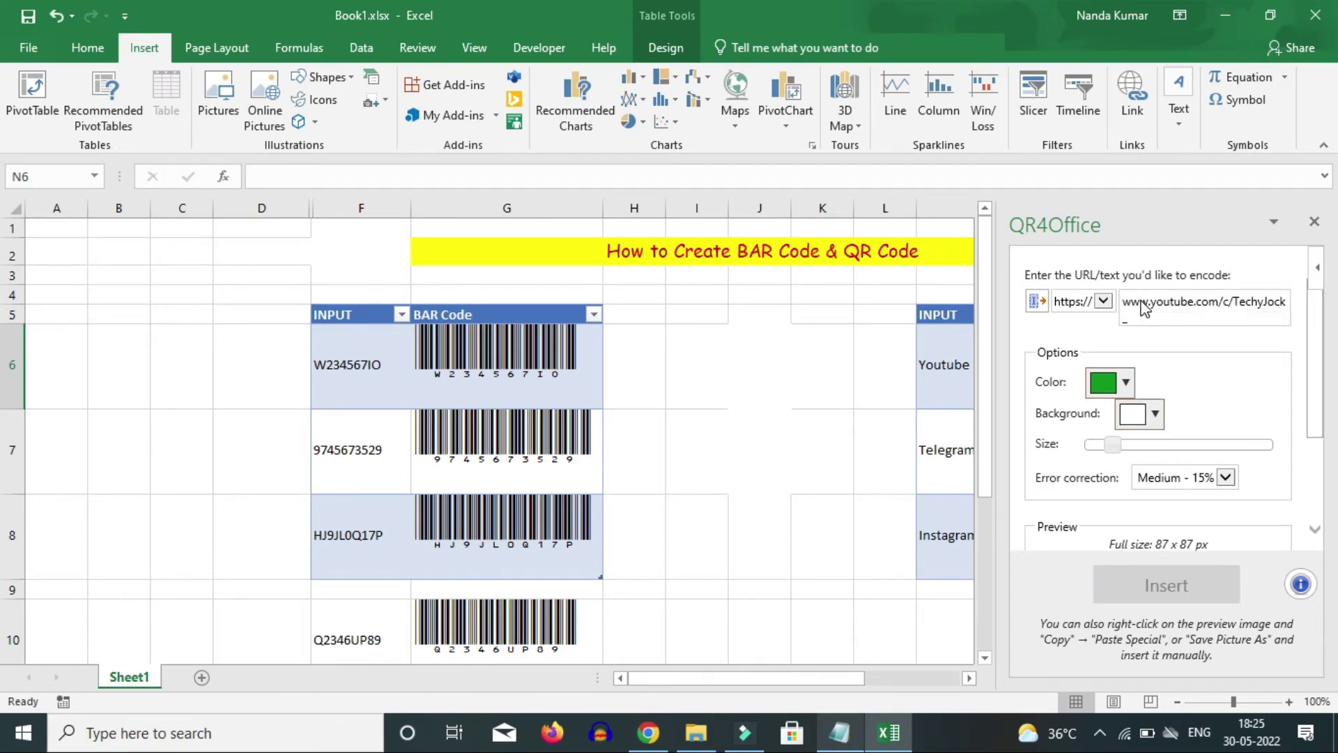
pyautogui.write('Tamil')
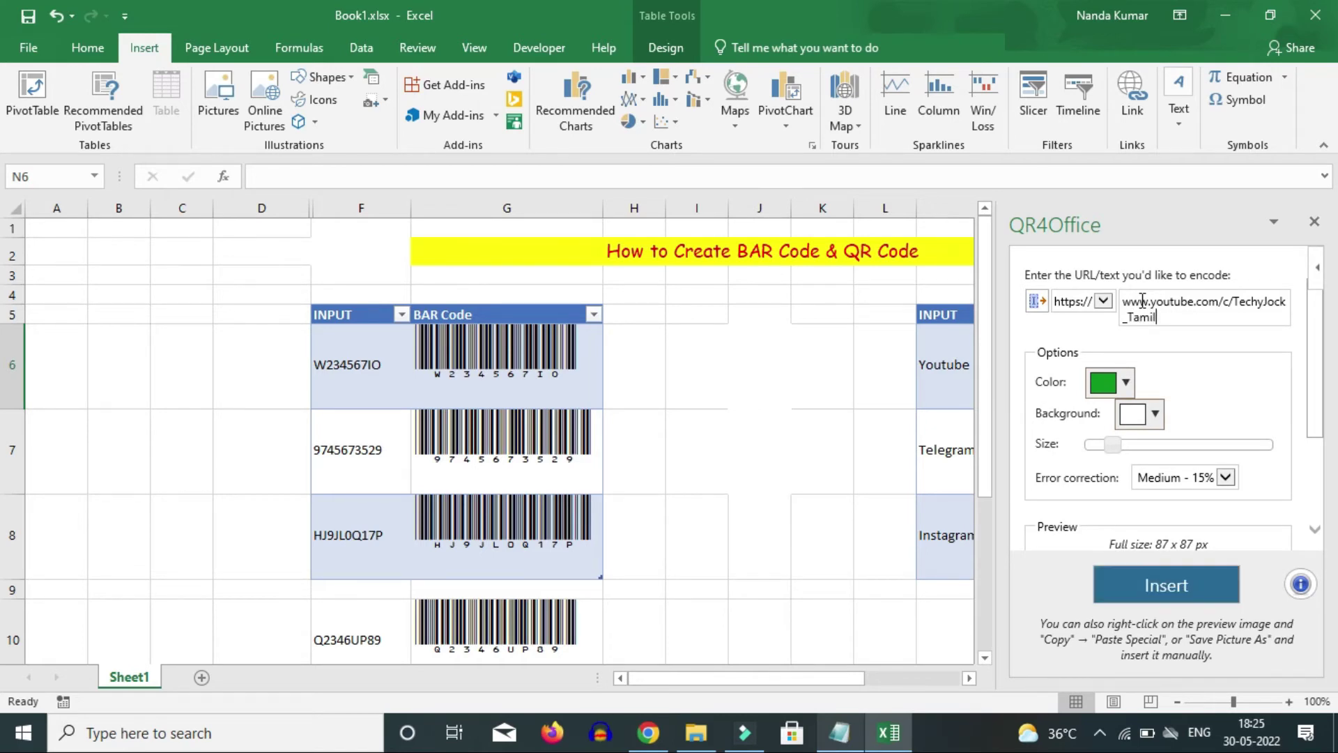
pyautogui.click(1178, 573)
pyautogui.click(1315, 223)
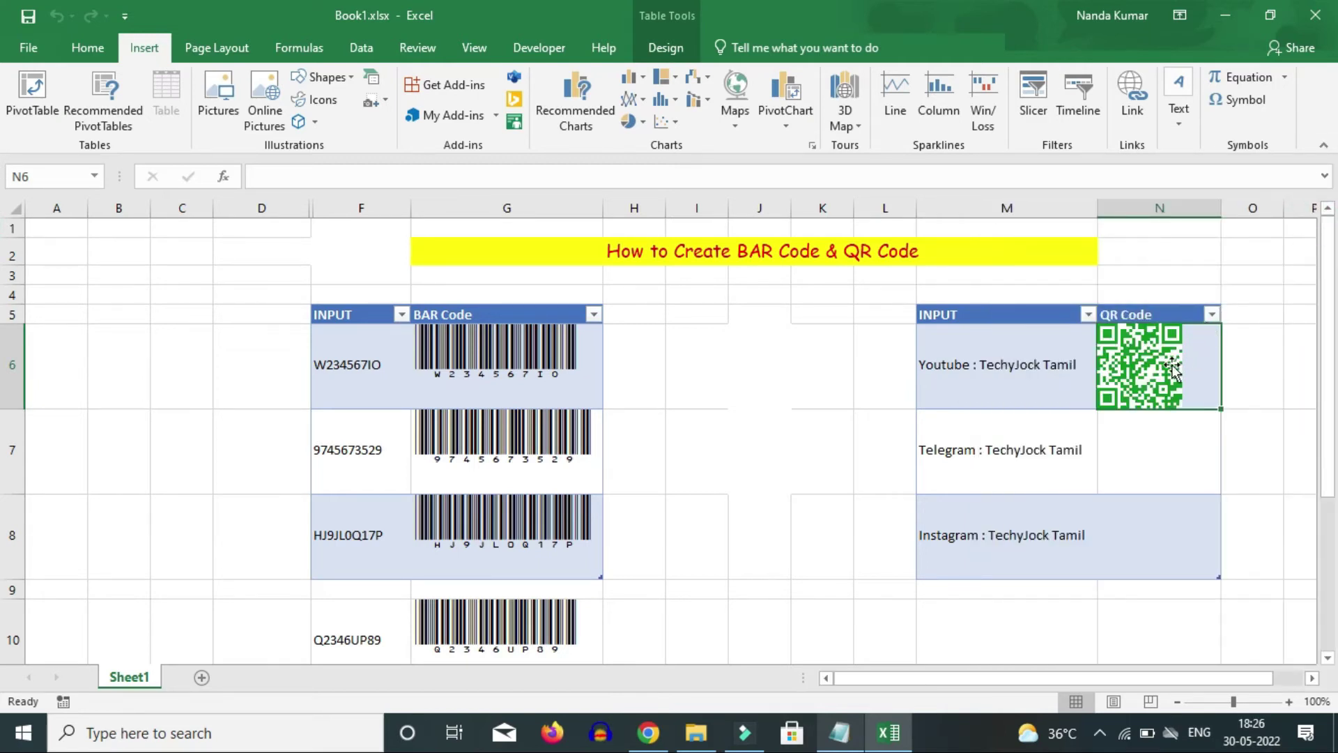
pyautogui.click(1173, 369)
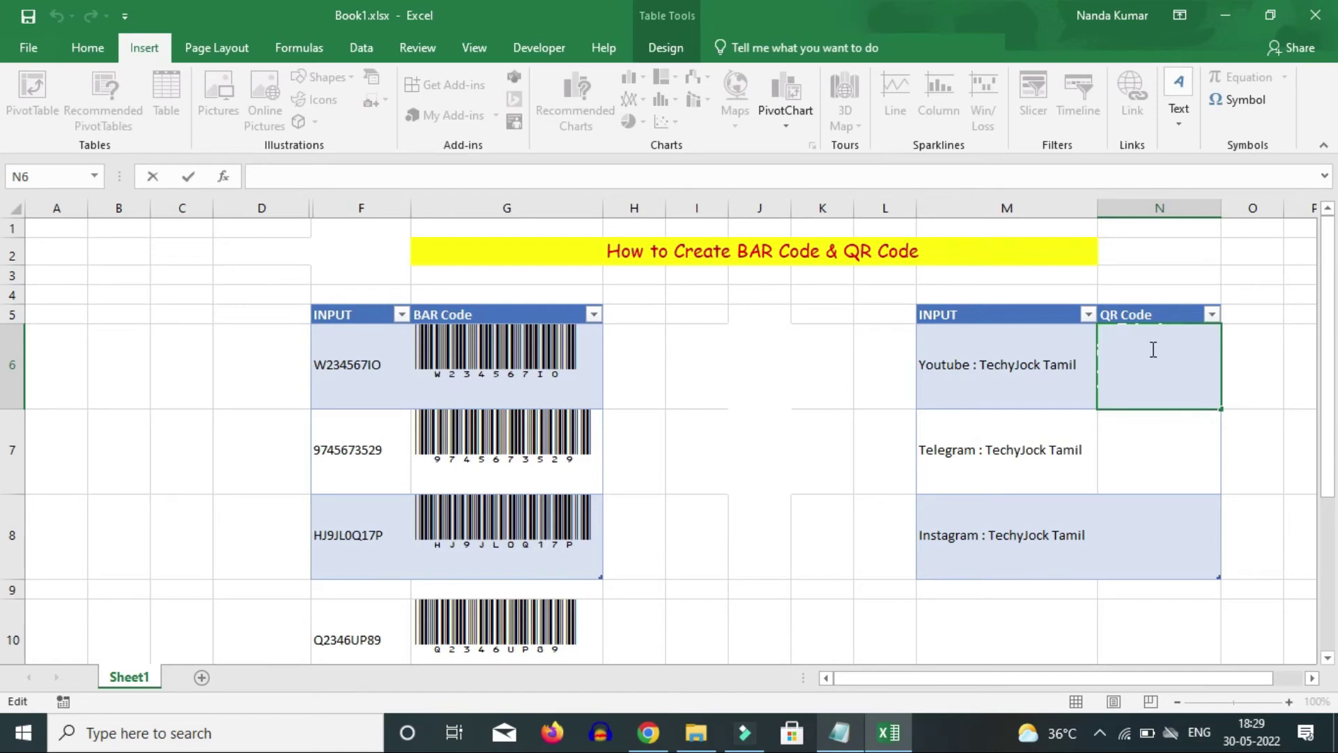
pyautogui.click(1137, 427)
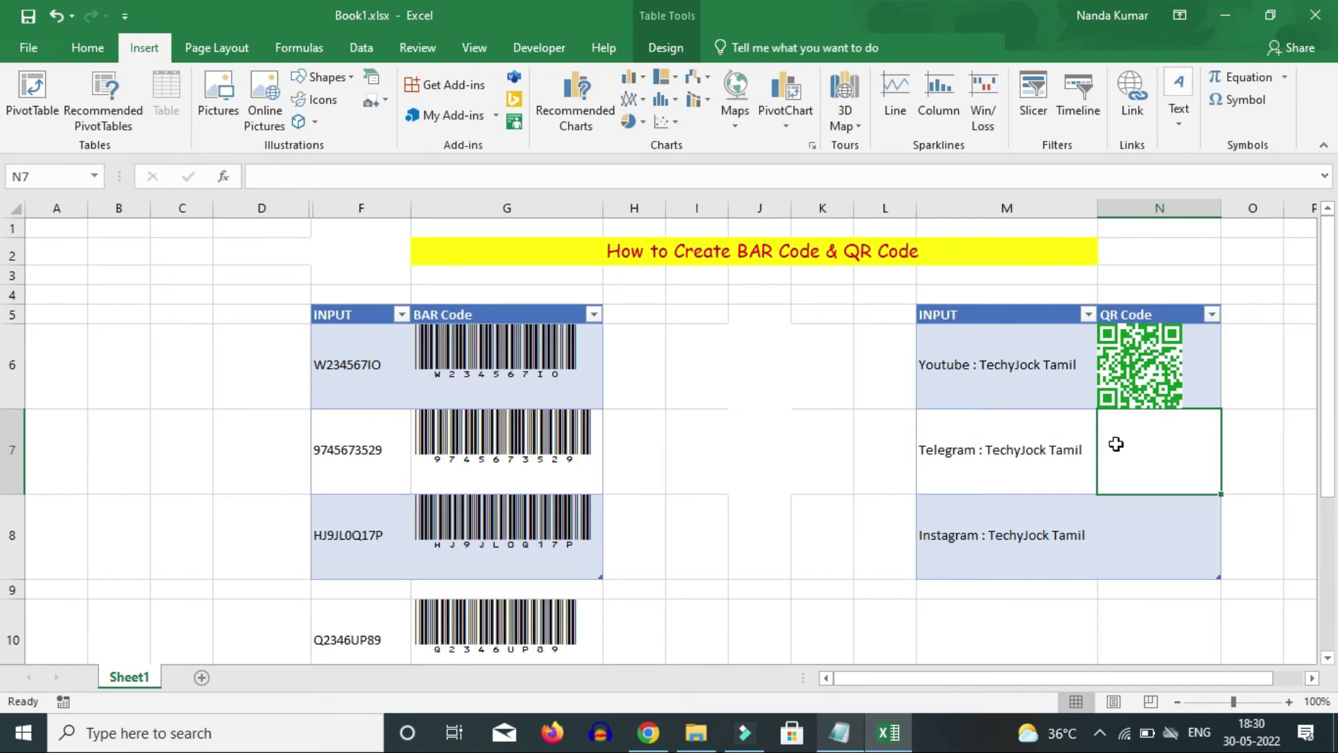
pyautogui.click(1071, 453)
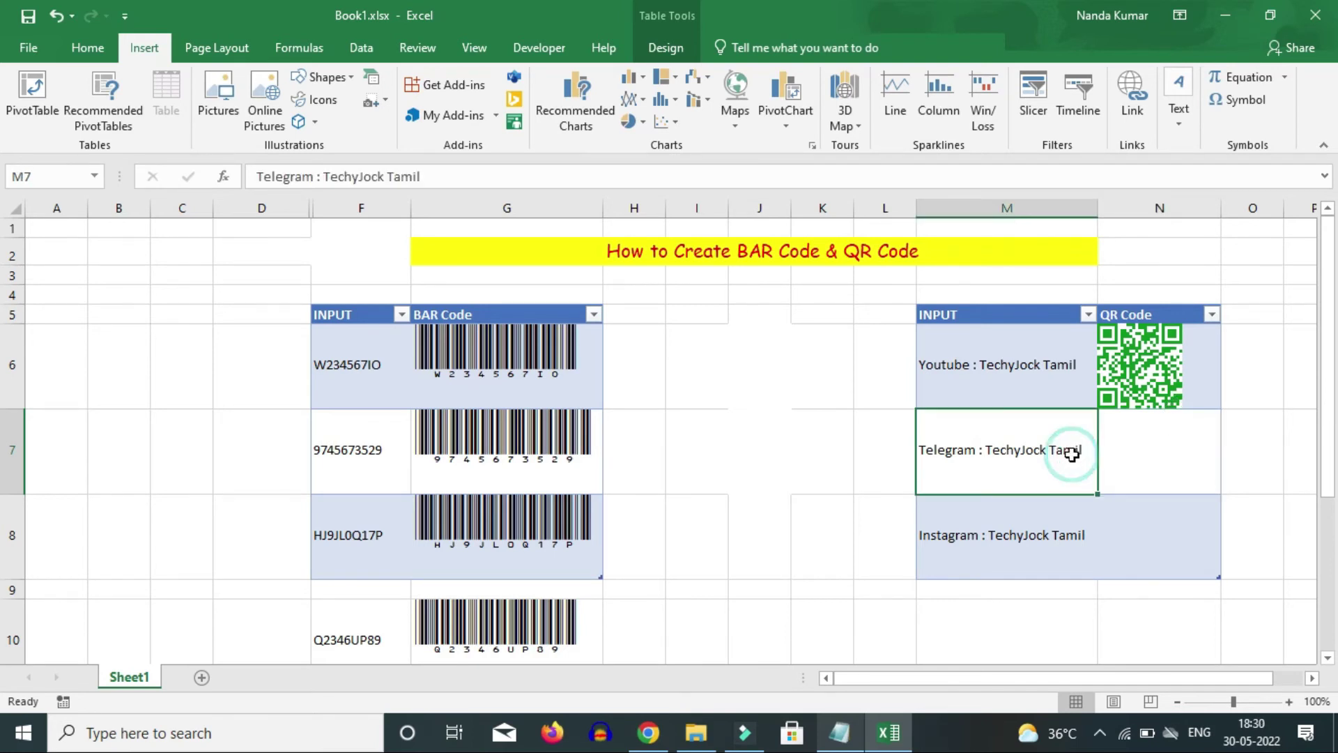
pyautogui.click(1068, 519)
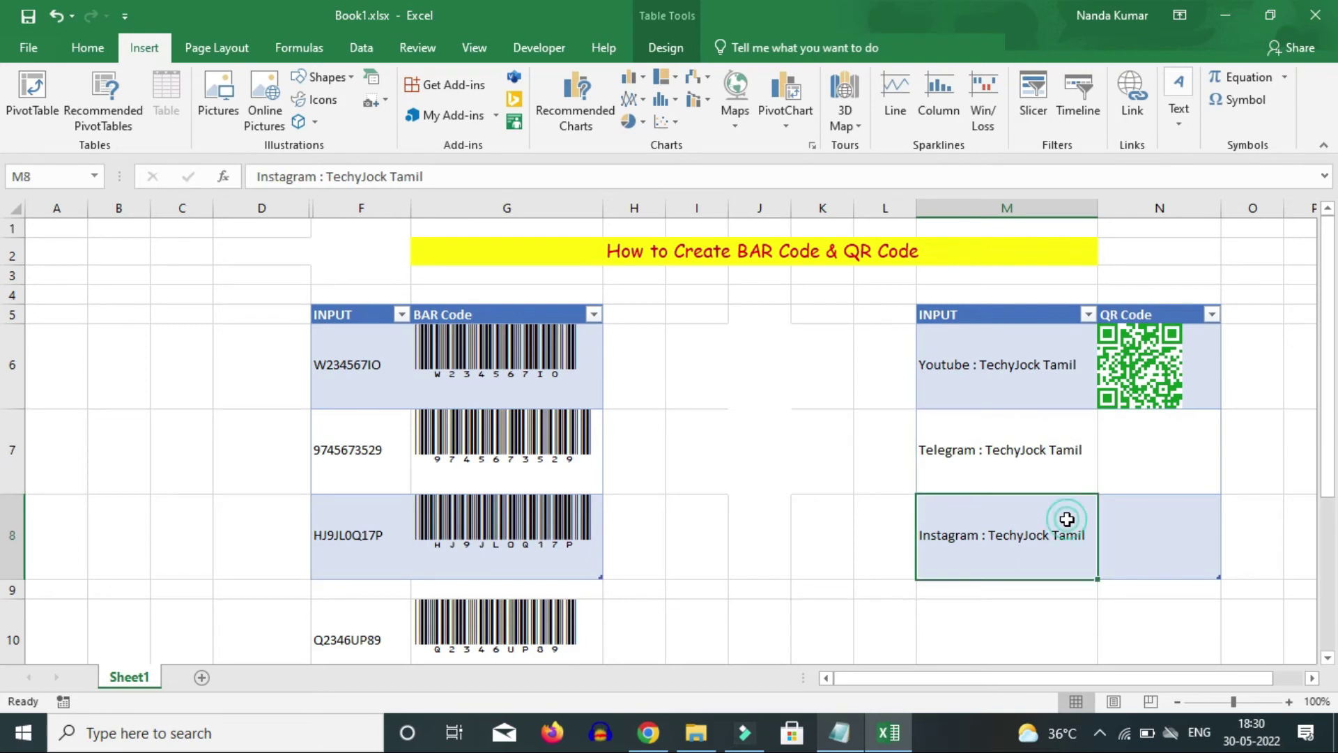
pyautogui.click(1135, 532)
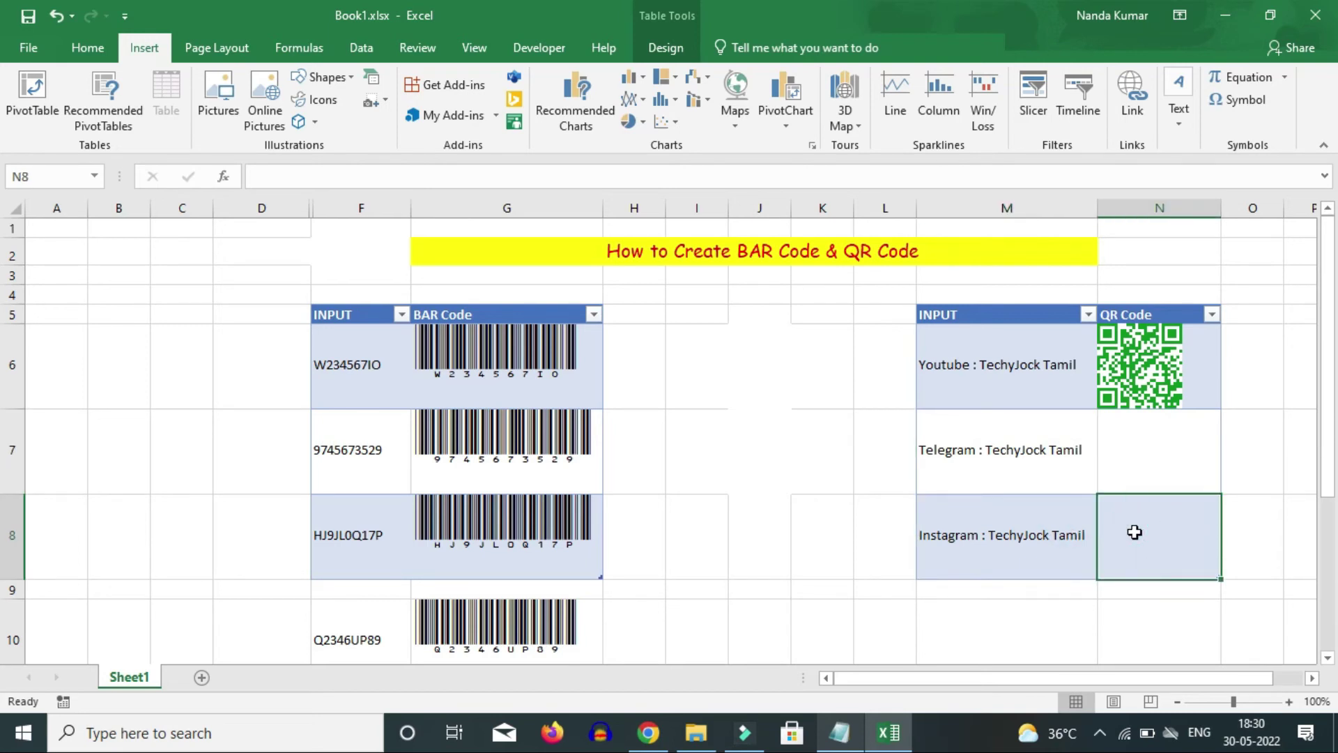
pyautogui.click(1157, 452)
pyautogui.click(496, 115)
pyautogui.click(496, 115)
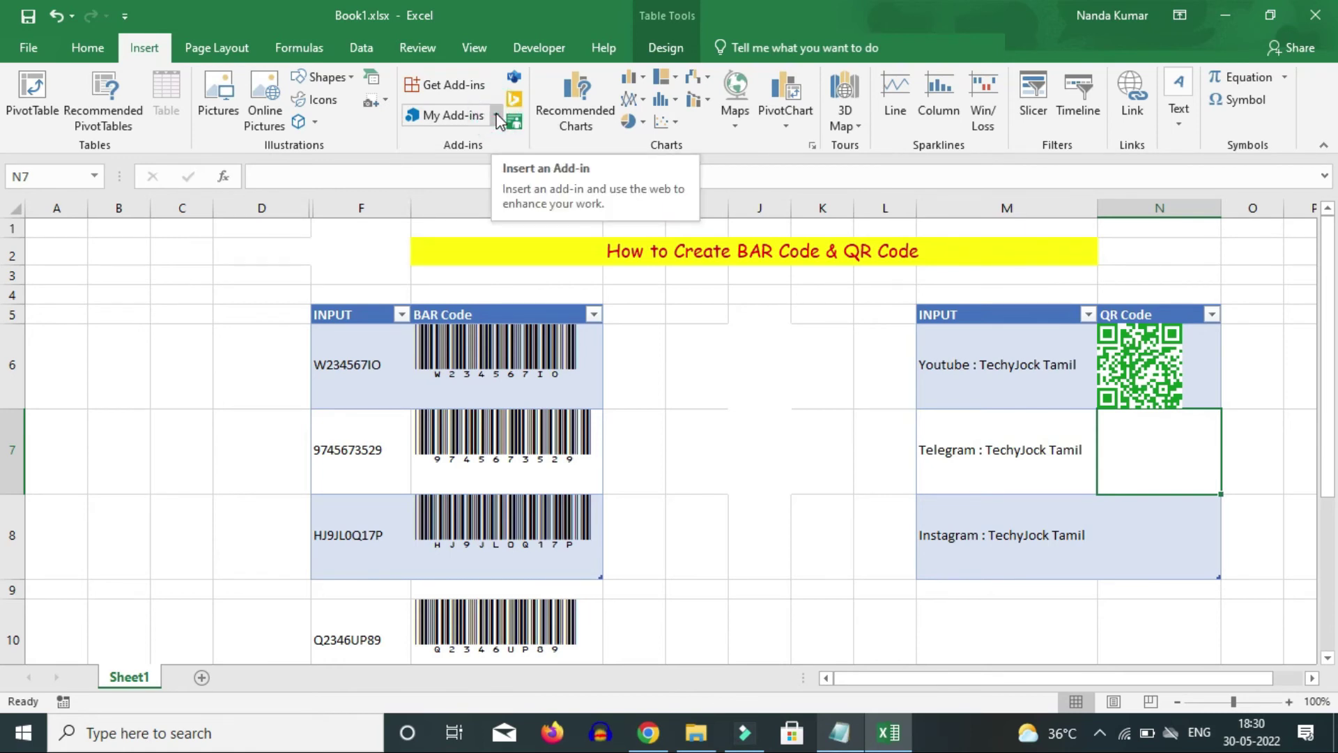
# Reopen QR4Office from My Add-ins and select the t.me Telegram link in Notepad
pyautogui.click(496, 117)
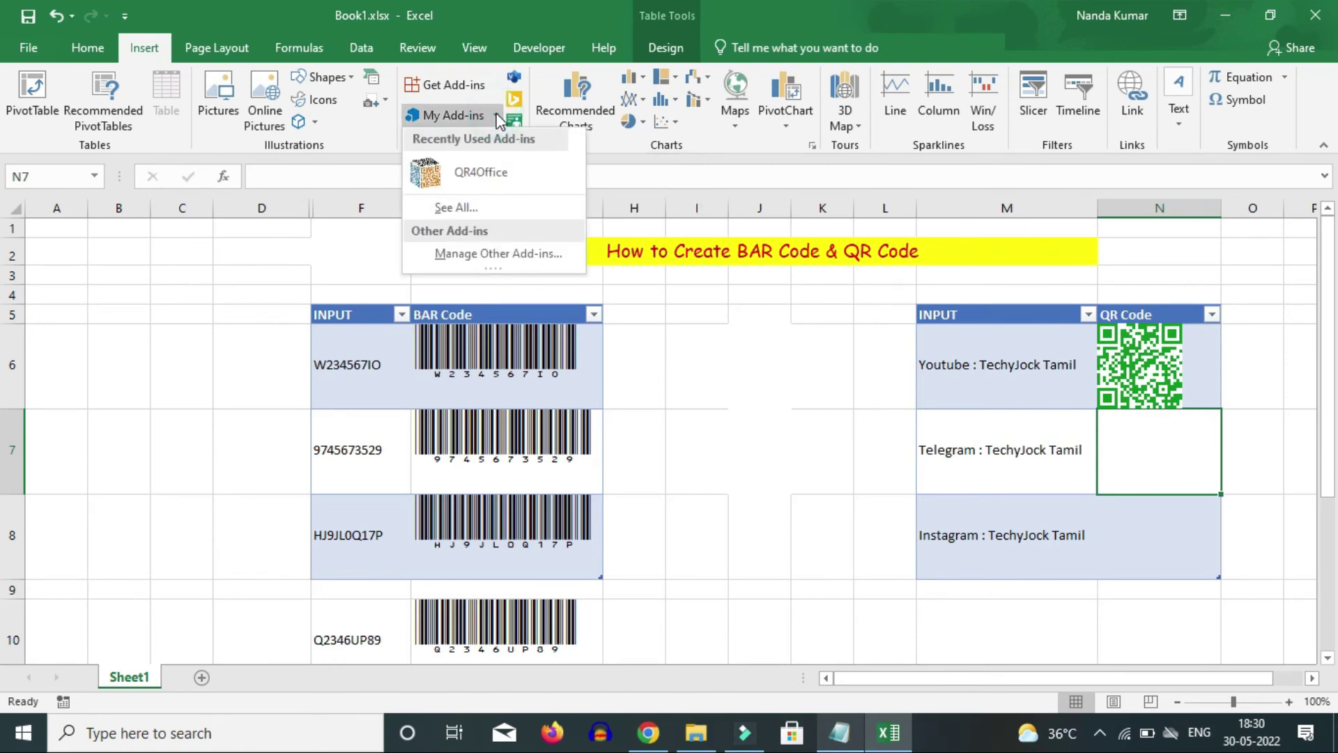
pyautogui.click(470, 171)
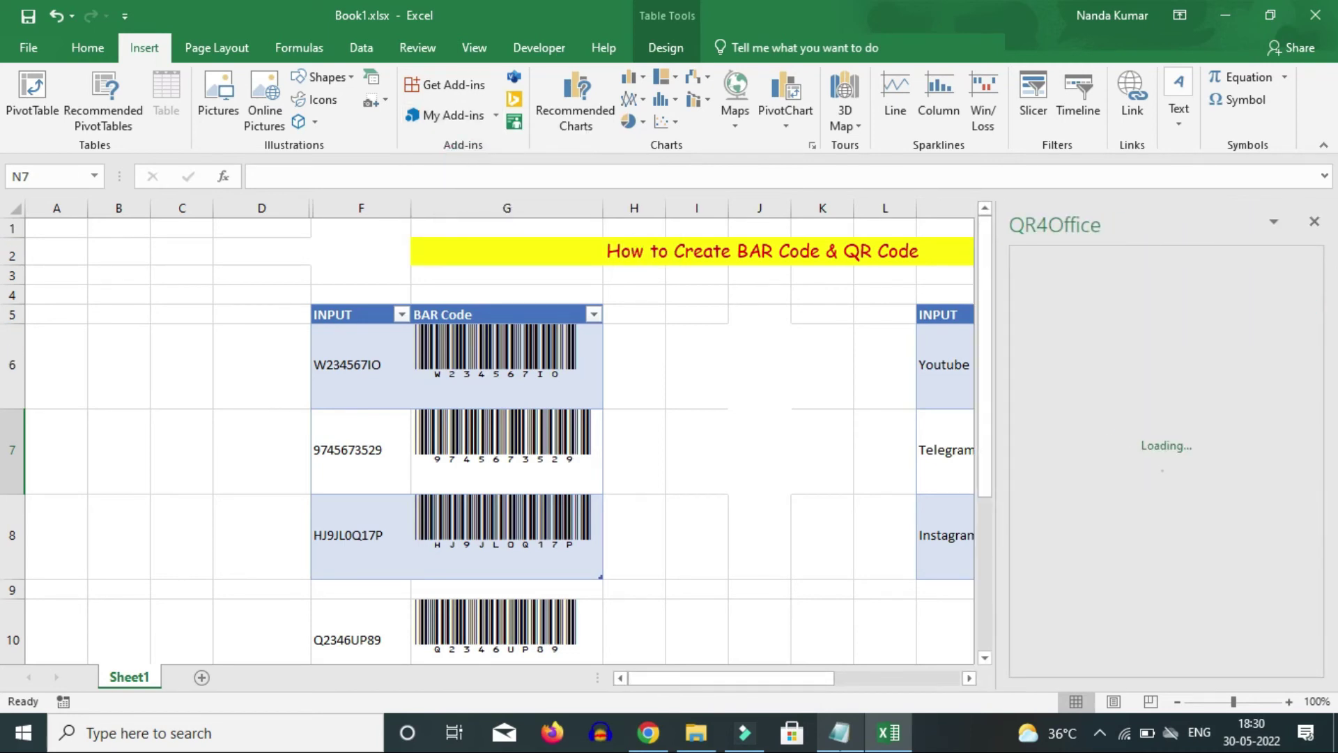
pyautogui.moveTo(840, 645)
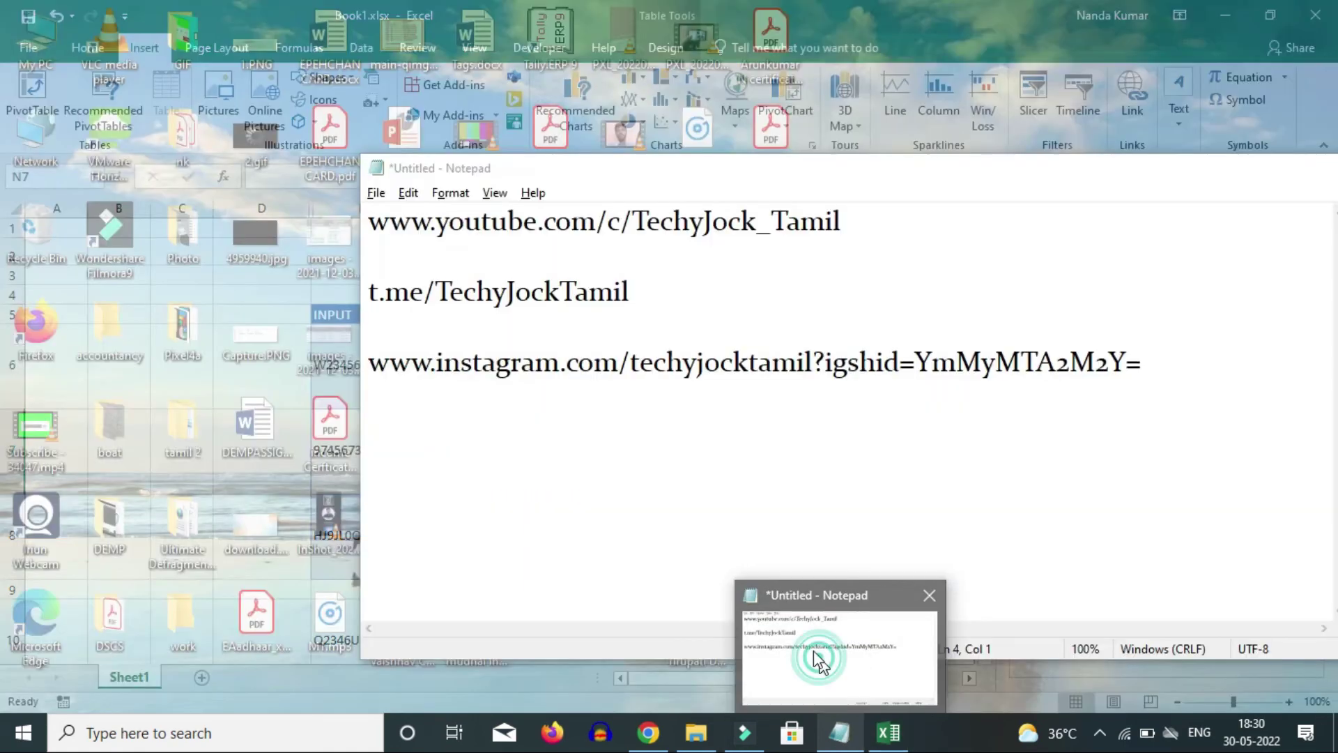
pyautogui.click(814, 651)
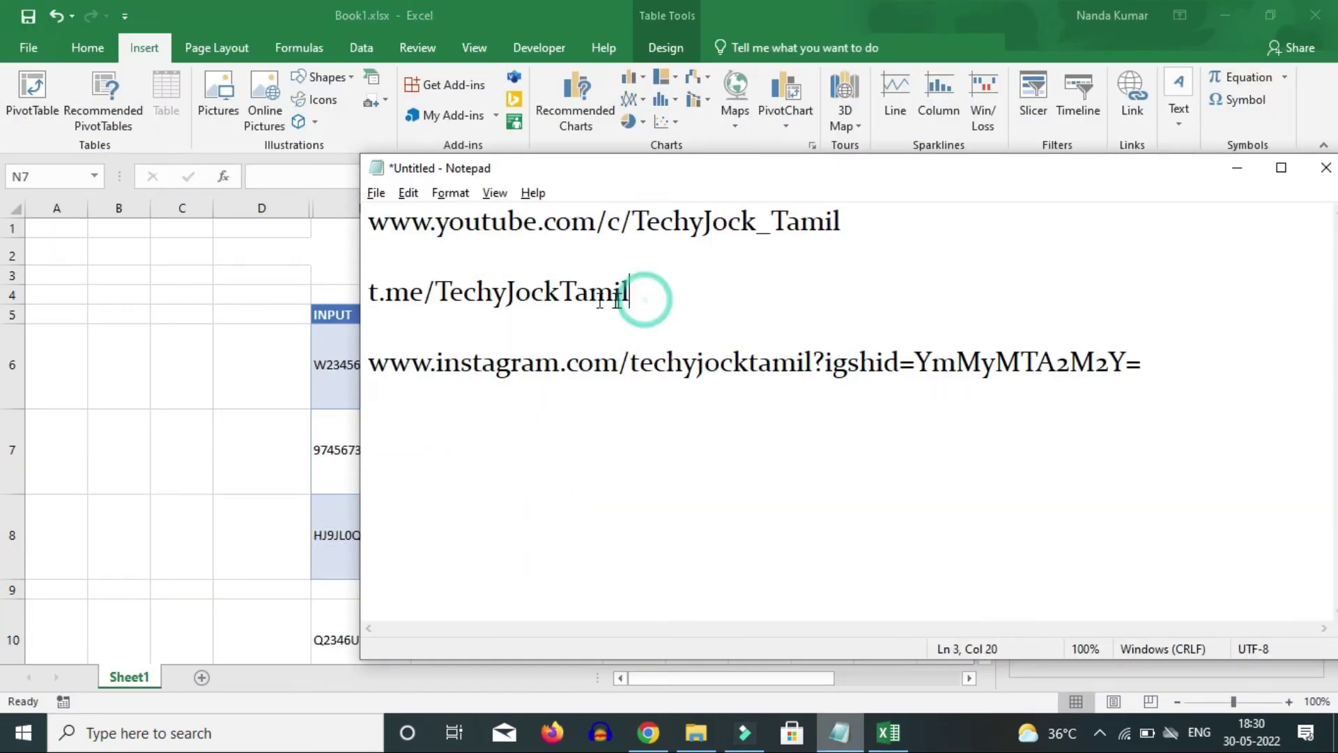
pyautogui.moveTo(630, 292); pyautogui.dragTo(362, 292)
pyautogui.hotkey('ctrl', 'c')
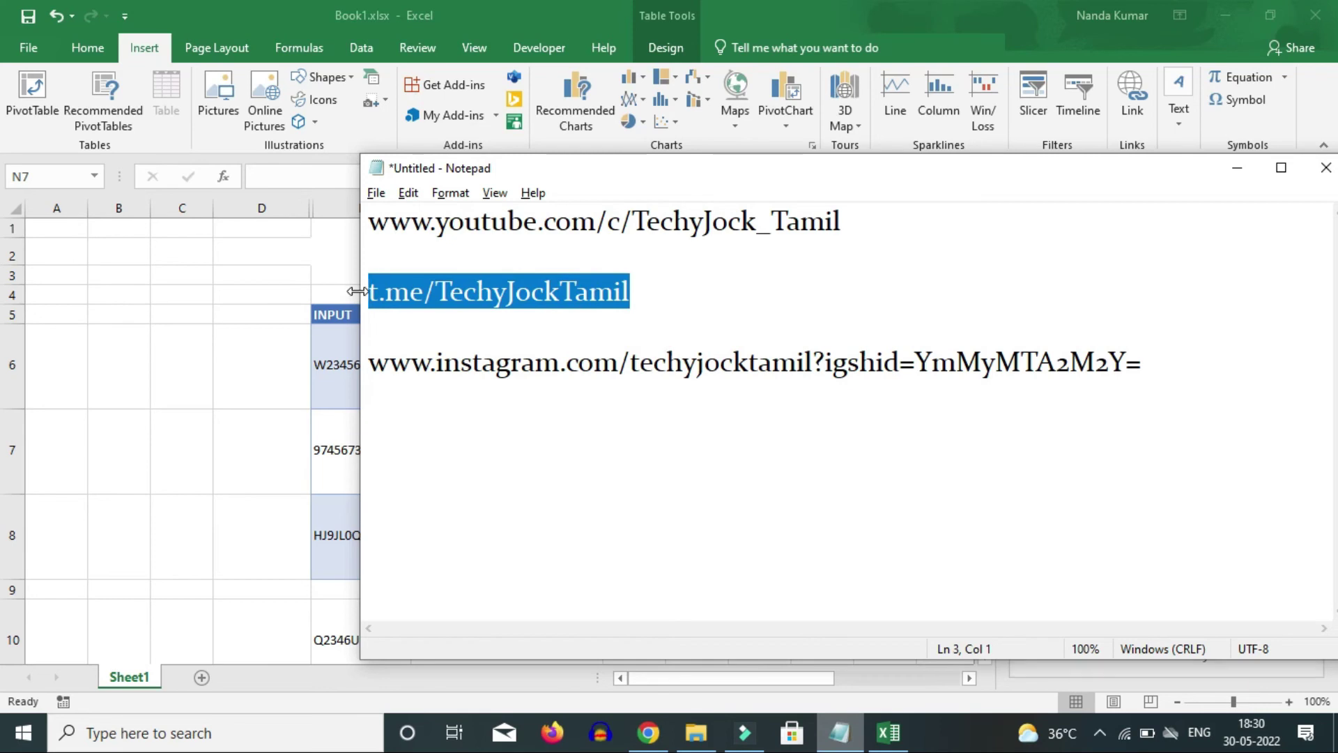
# Paste the Telegram link into QR4Office and insert its QR code into cell N7
pyautogui.hotkey('alt', 'Tab')
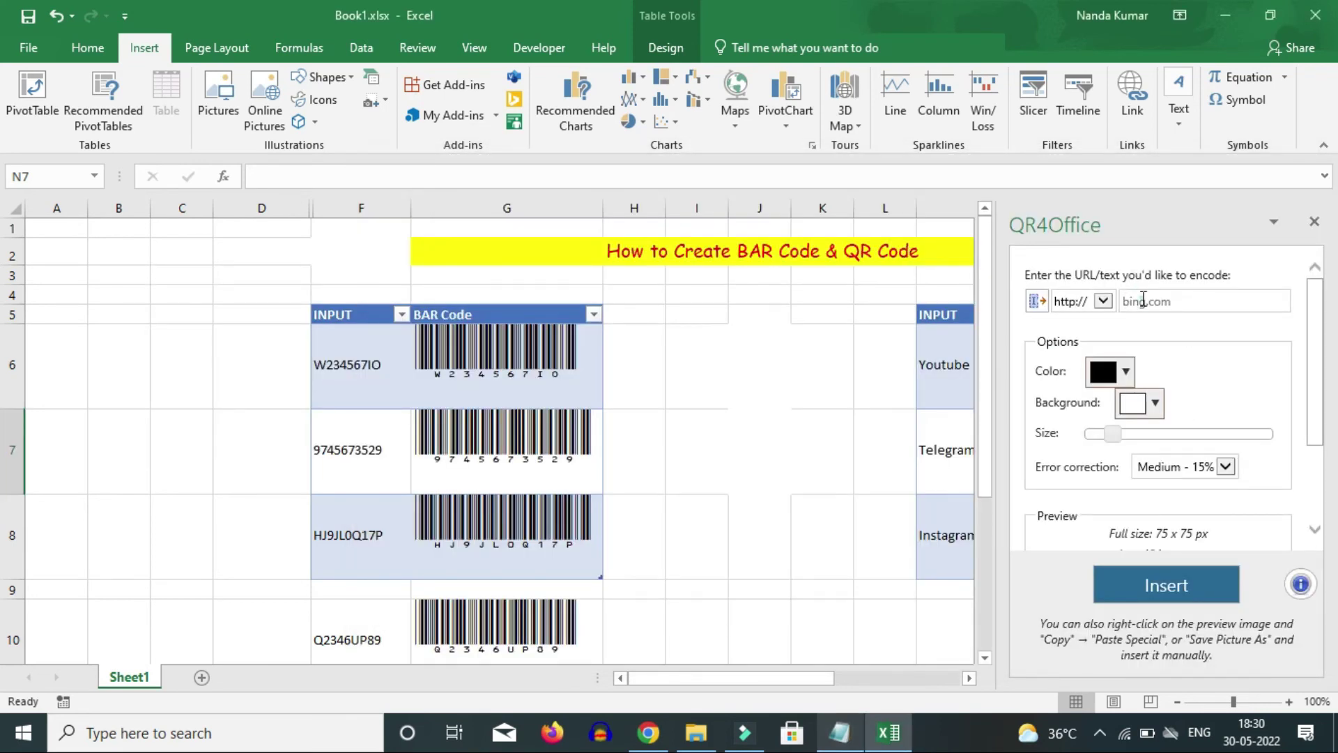
pyautogui.click(1143, 299)
pyautogui.rightClick(1143, 300)
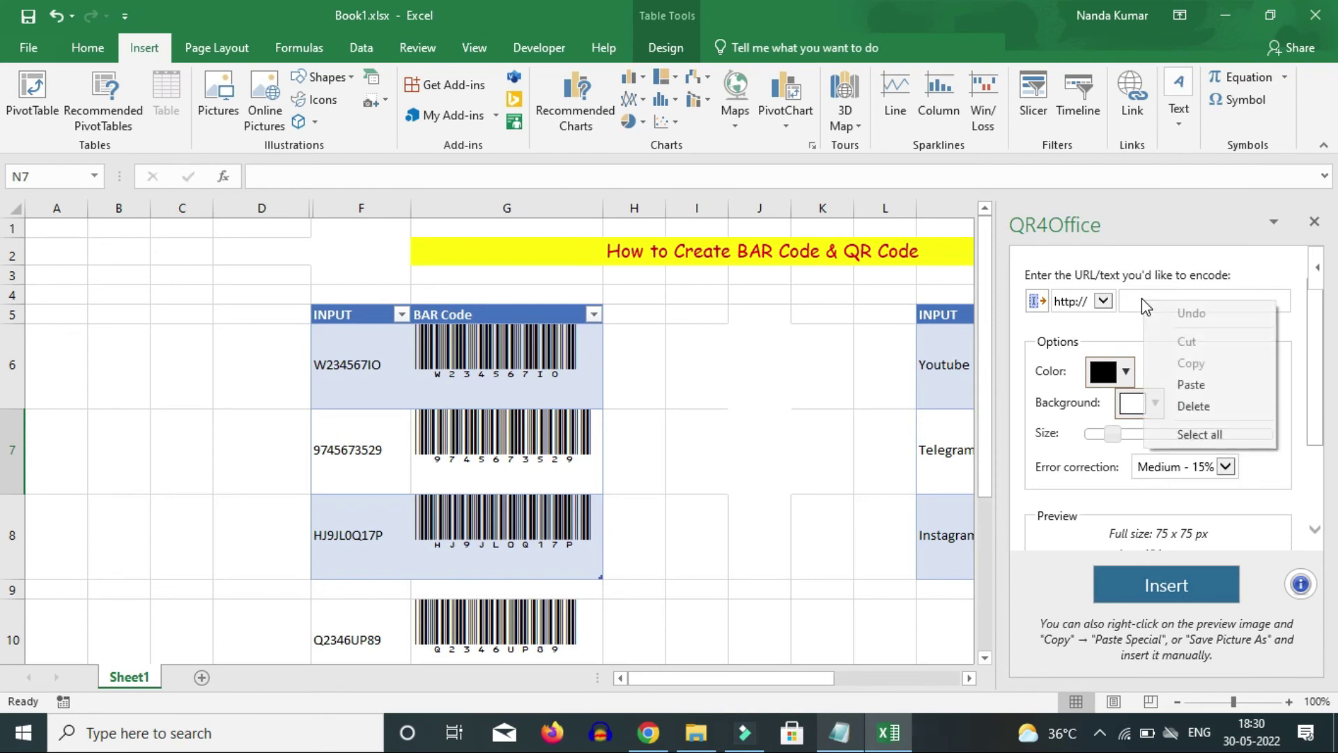
pyautogui.click(1195, 385)
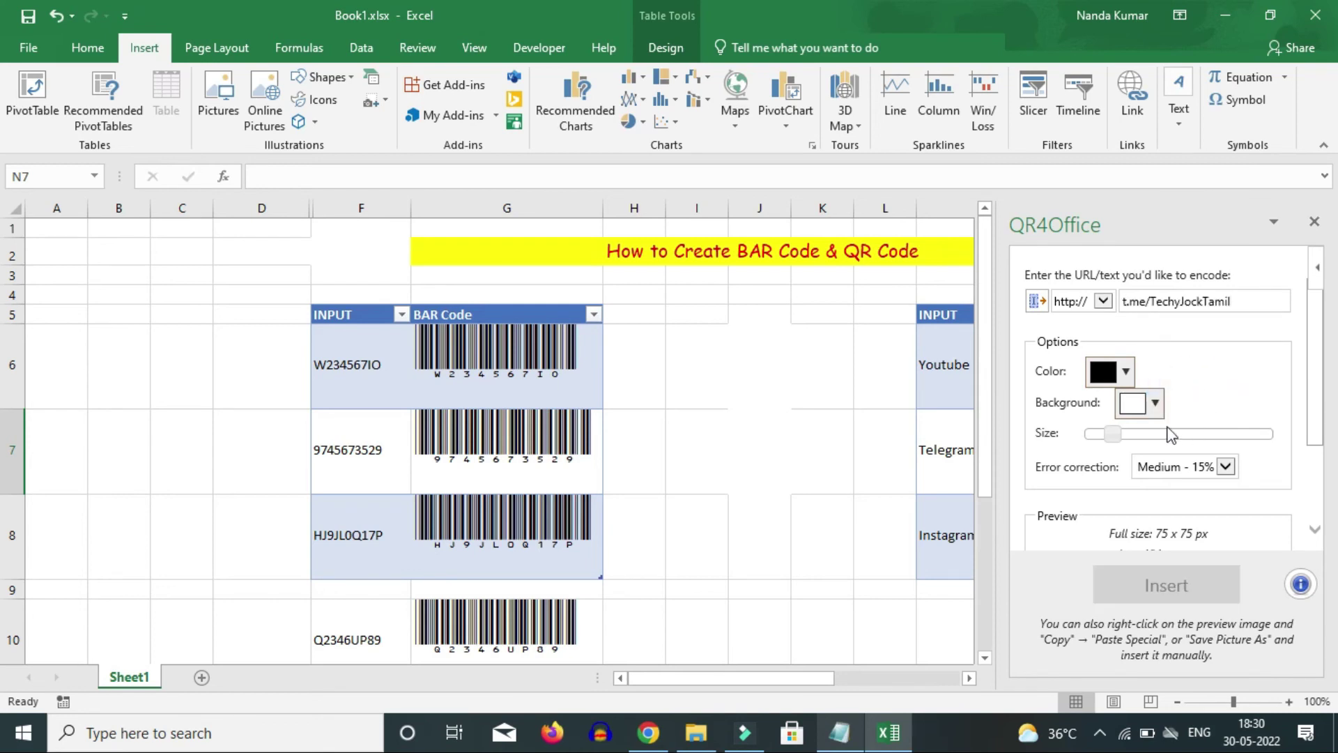
pyautogui.click(1189, 588)
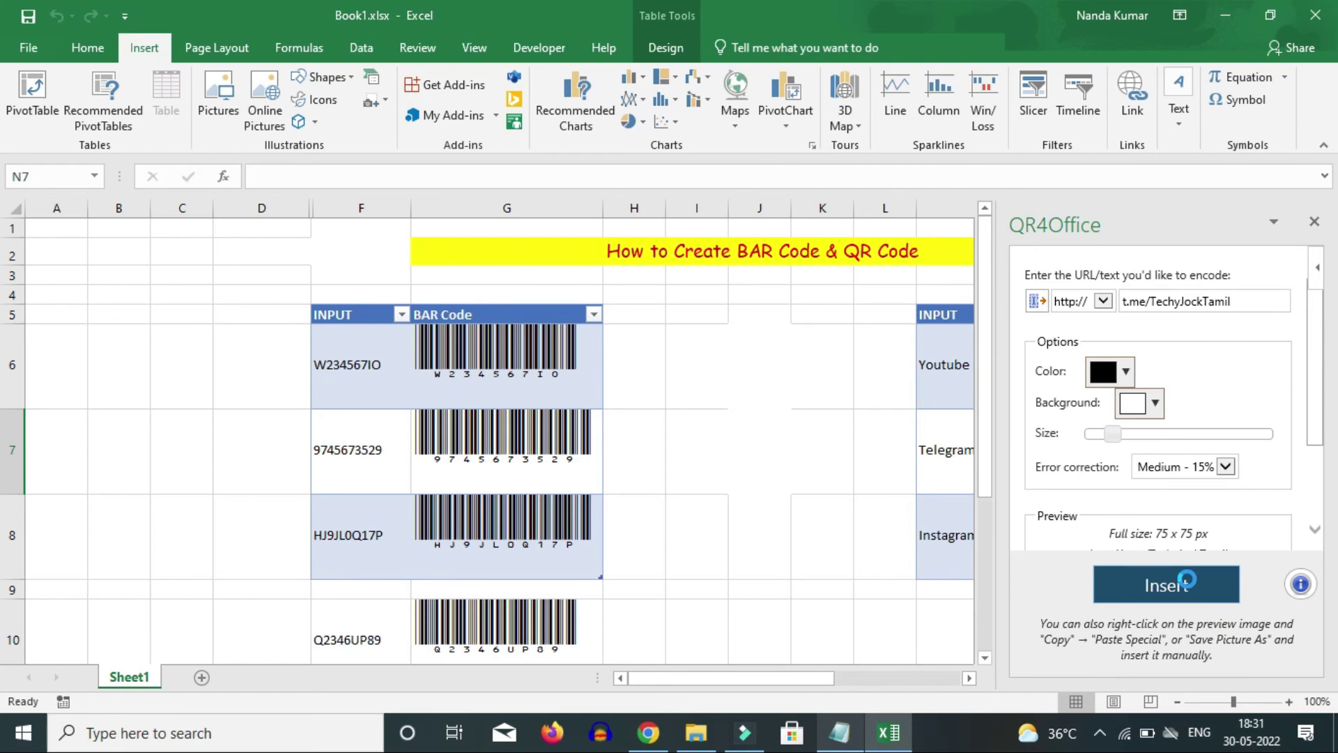
pyautogui.click(1315, 223)
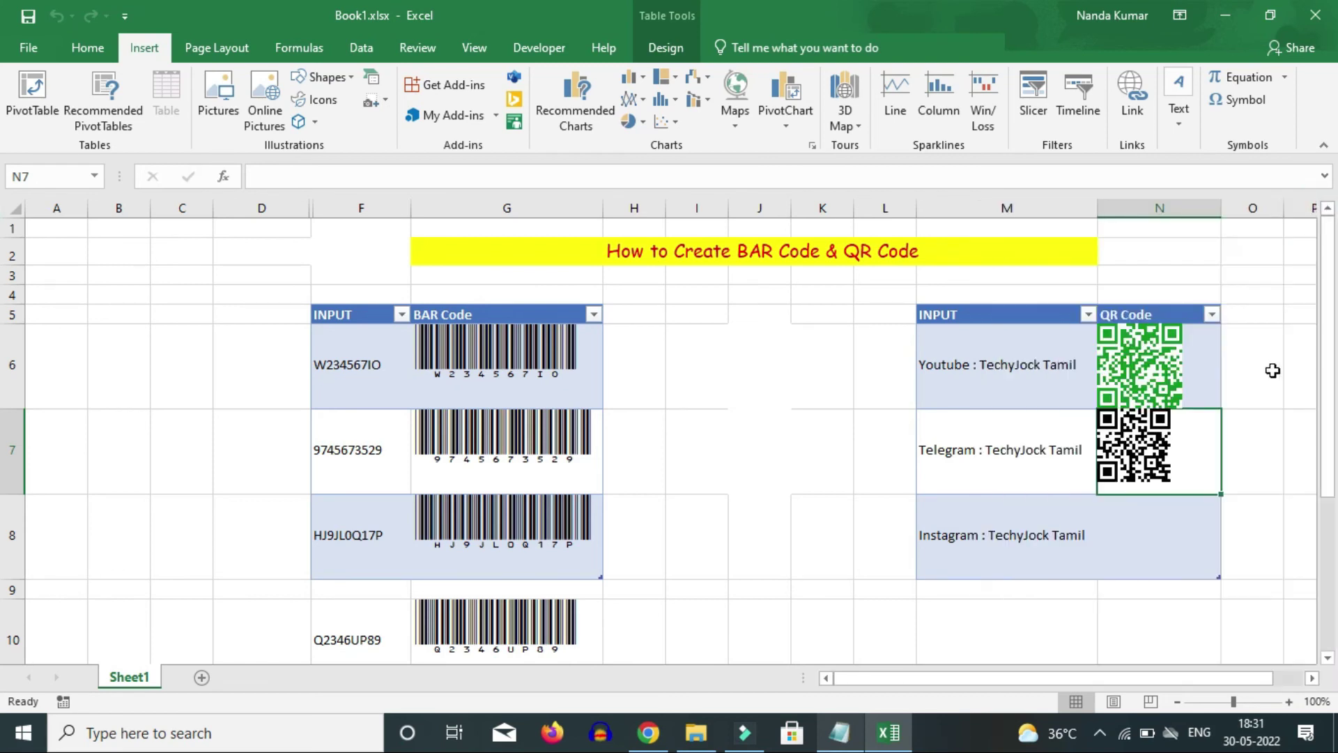